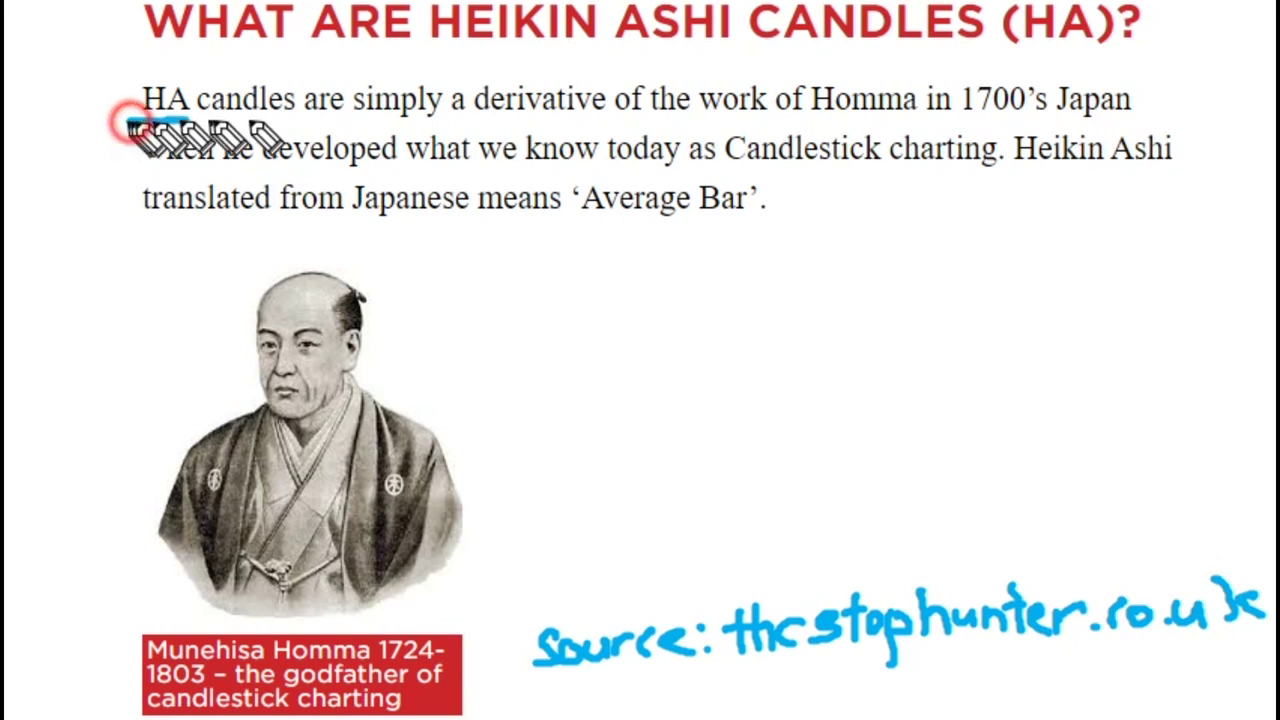
Underline "HA candles", "Homma in 1700's" and "Candlestick charting" in the Heikin Ashi definition with the pen.
drag(129, 122, 293, 121)
drag(712, 121, 1076, 122)
drag(728, 168, 990, 172)
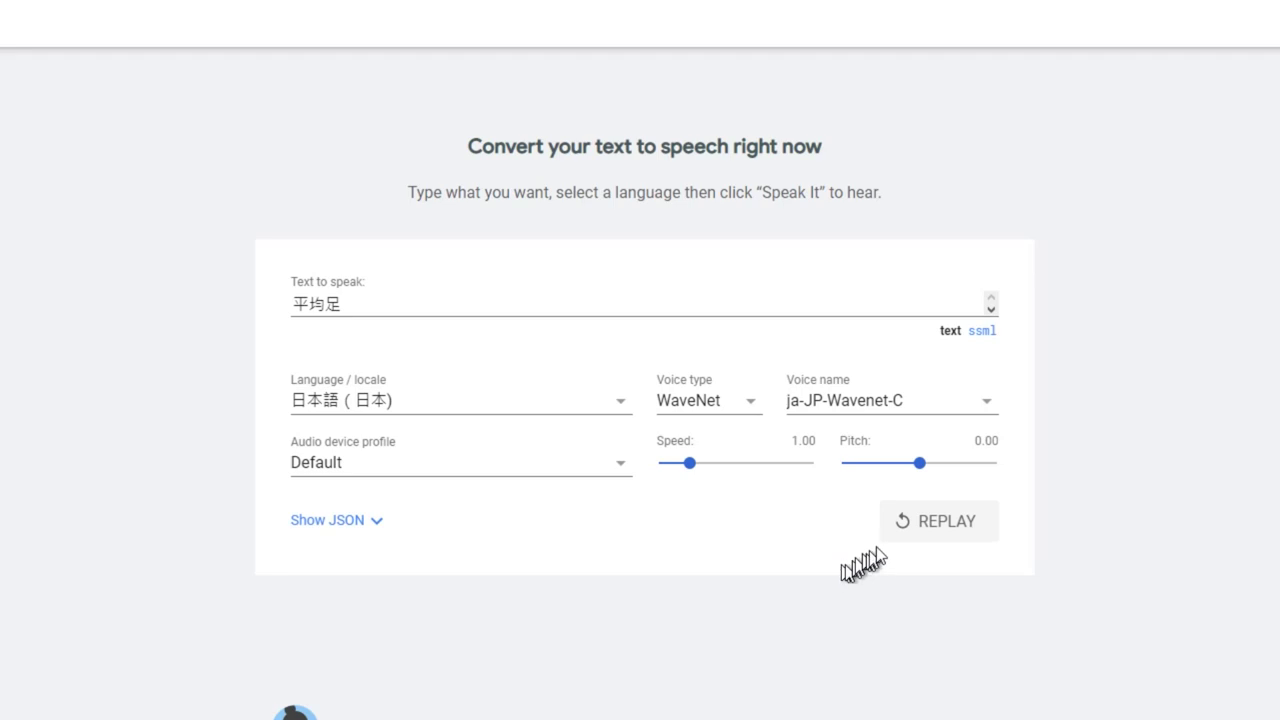
On the text-to-speech page, play the Japanese pronunciation of 平均足.
click(907, 537)
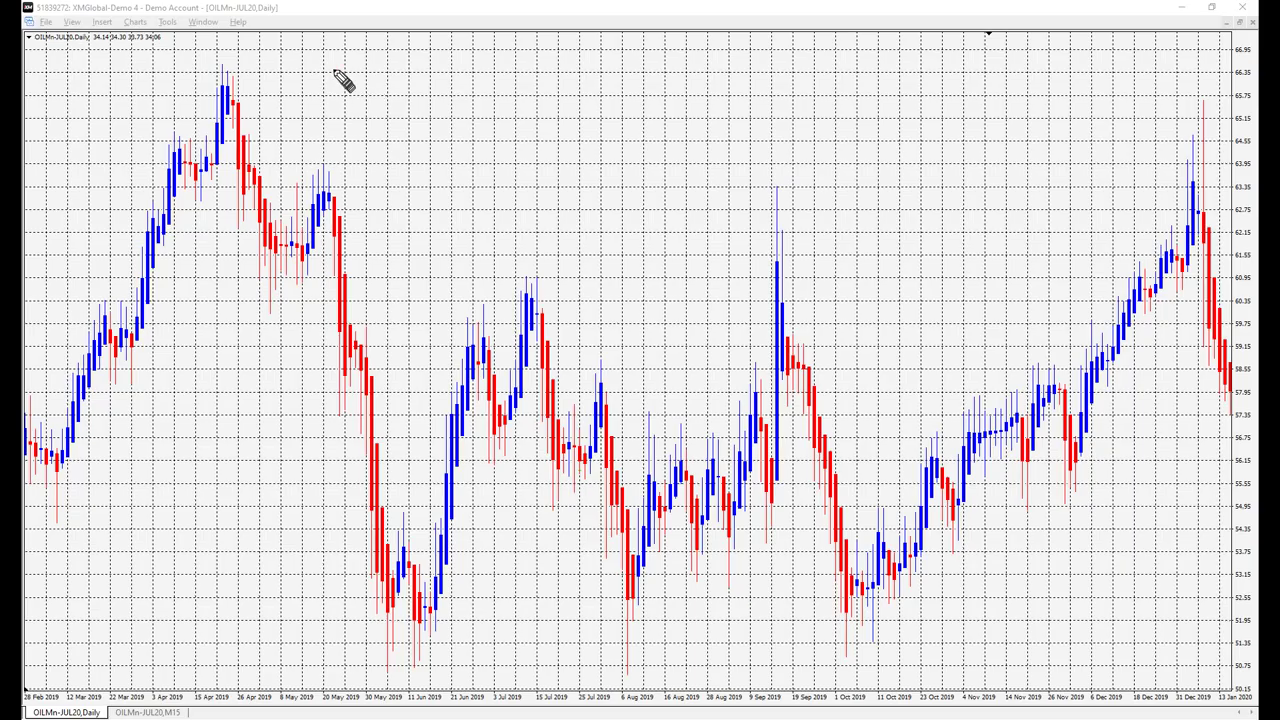
On the MetaTrader daily oil chart, handwrite an introductory note, erase it and handwrite another in the empty area above the candles.
mouse_move(352, 68)
mouse_down()
mouse_move(366, 88)
mouse_move(380, 65)
mouse_up()
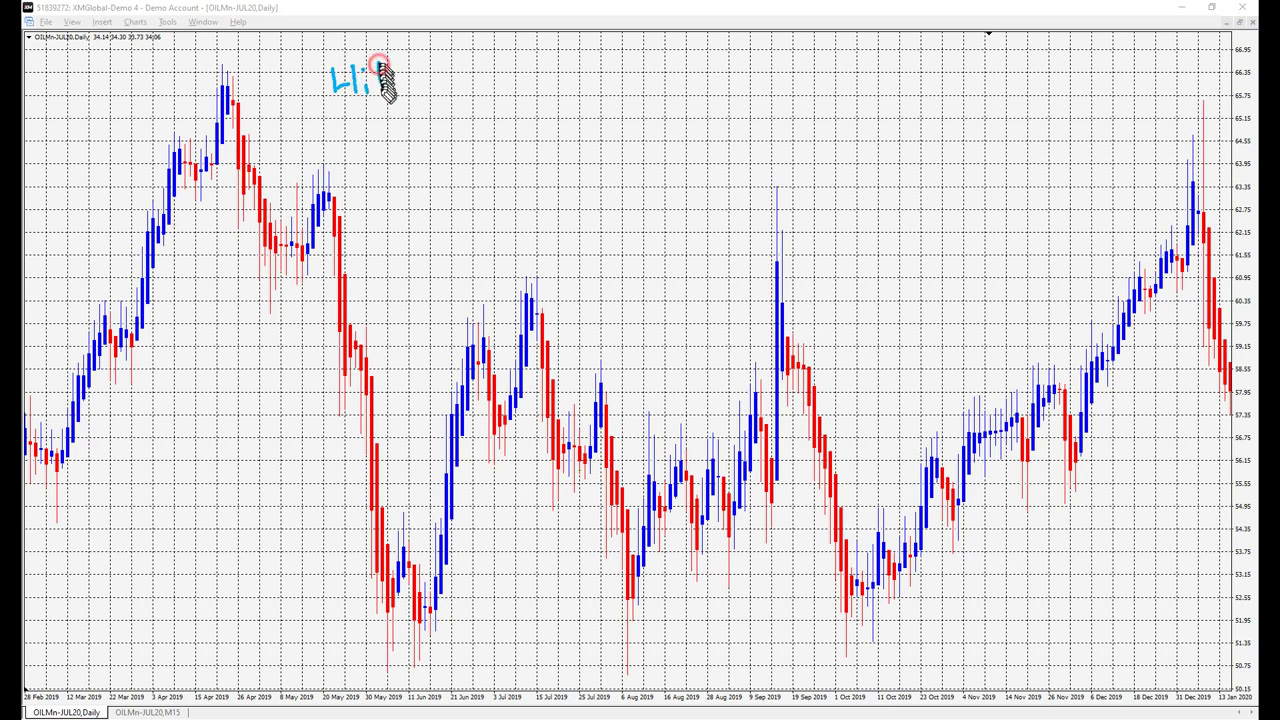
mouse_move(362, 125)
mouse_down()
mouse_move(355, 156)
mouse_move(604, 126)
mouse_up()
key(e)
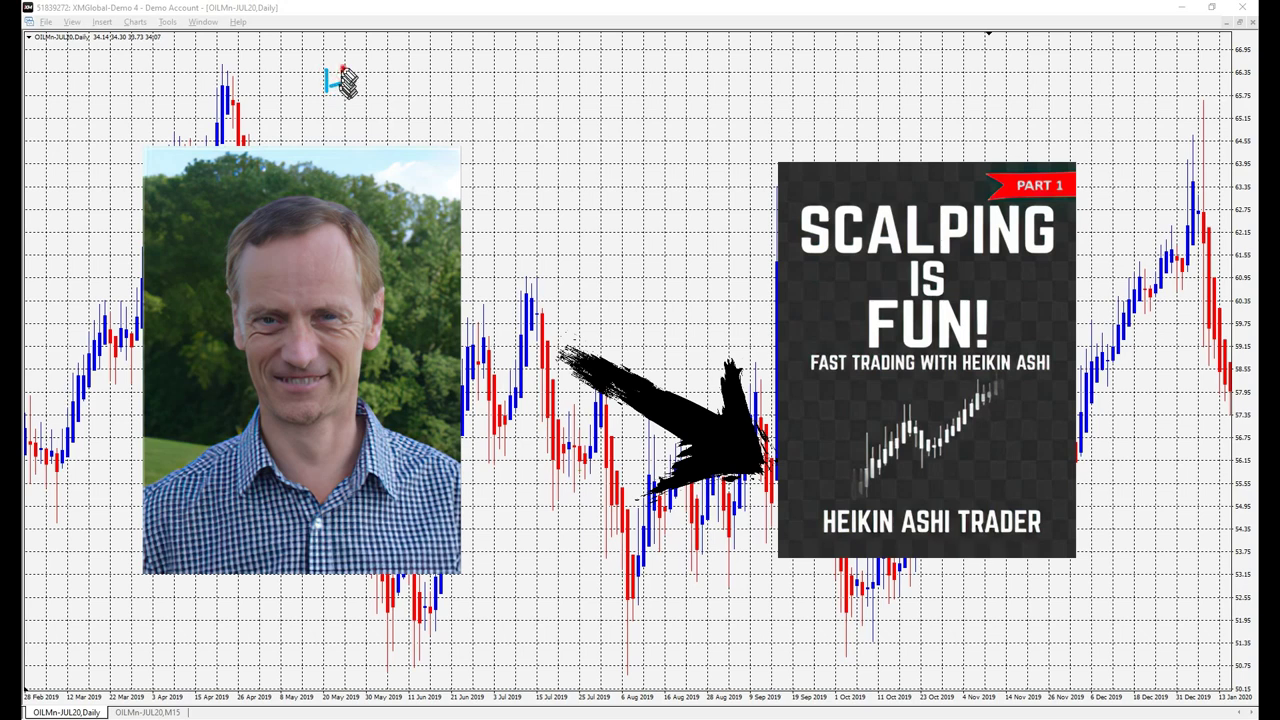
mouse_move(370, 85)
mouse_down()
mouse_move(380, 92)
mouse_move(338, 135)
mouse_move(437, 131)
mouse_move(451, 149)
mouse_move(480, 134)
mouse_move(686, 129)
mouse_up()
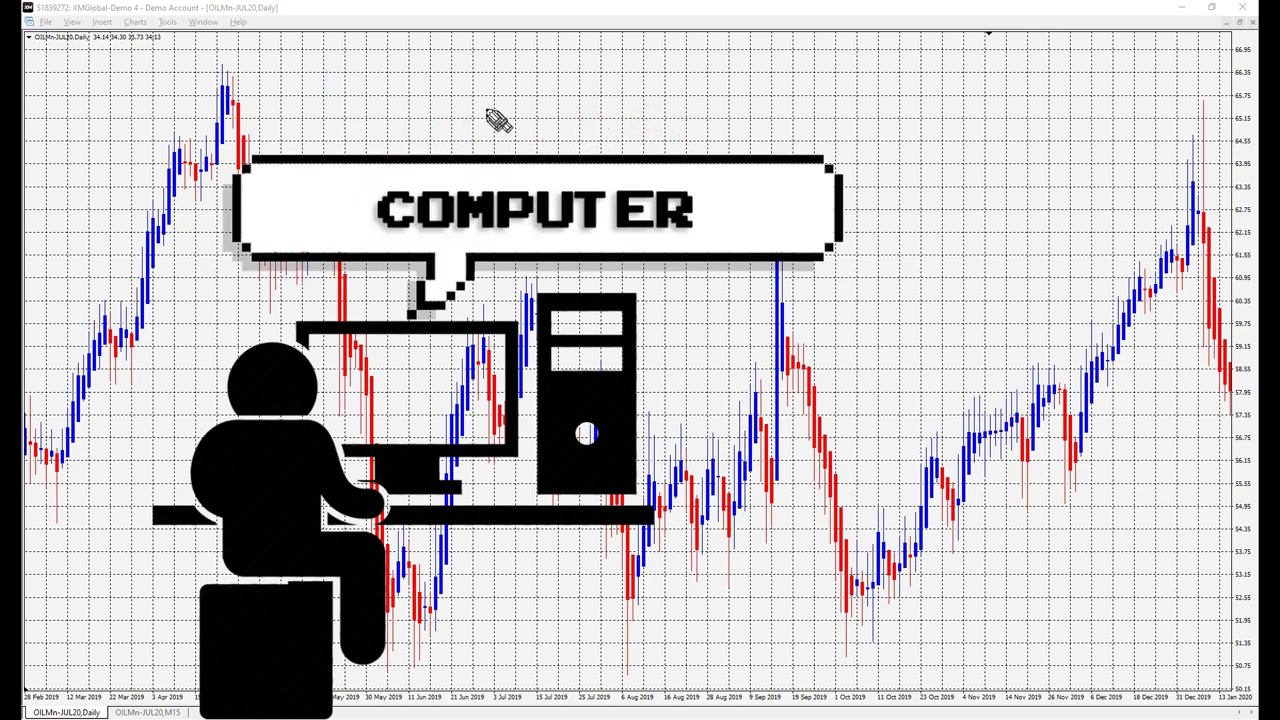
Handwrite the disclaimer "I'm not a licensed financial advisor. Take it as education!" on the daily oil chart.
mouse_move(474, 104)
mouse_down()
mouse_move(503, 126)
mouse_move(855, 121)
mouse_up()
mouse_move(486, 152)
mouse_down()
mouse_move(491, 177)
mouse_move(818, 174)
mouse_up()
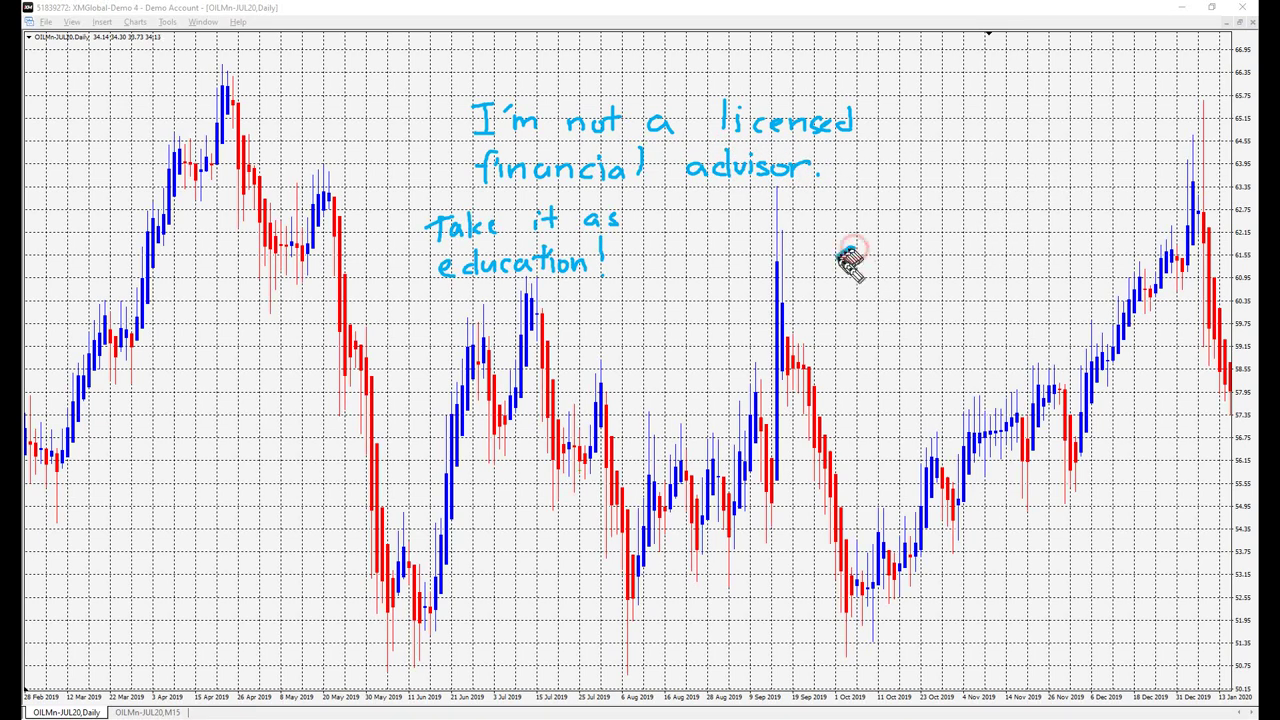
mouse_move(840, 245)
mouse_down()
mouse_move(886, 263)
mouse_move(966, 257)
mouse_move(871, 309)
mouse_move(993, 300)
mouse_up()
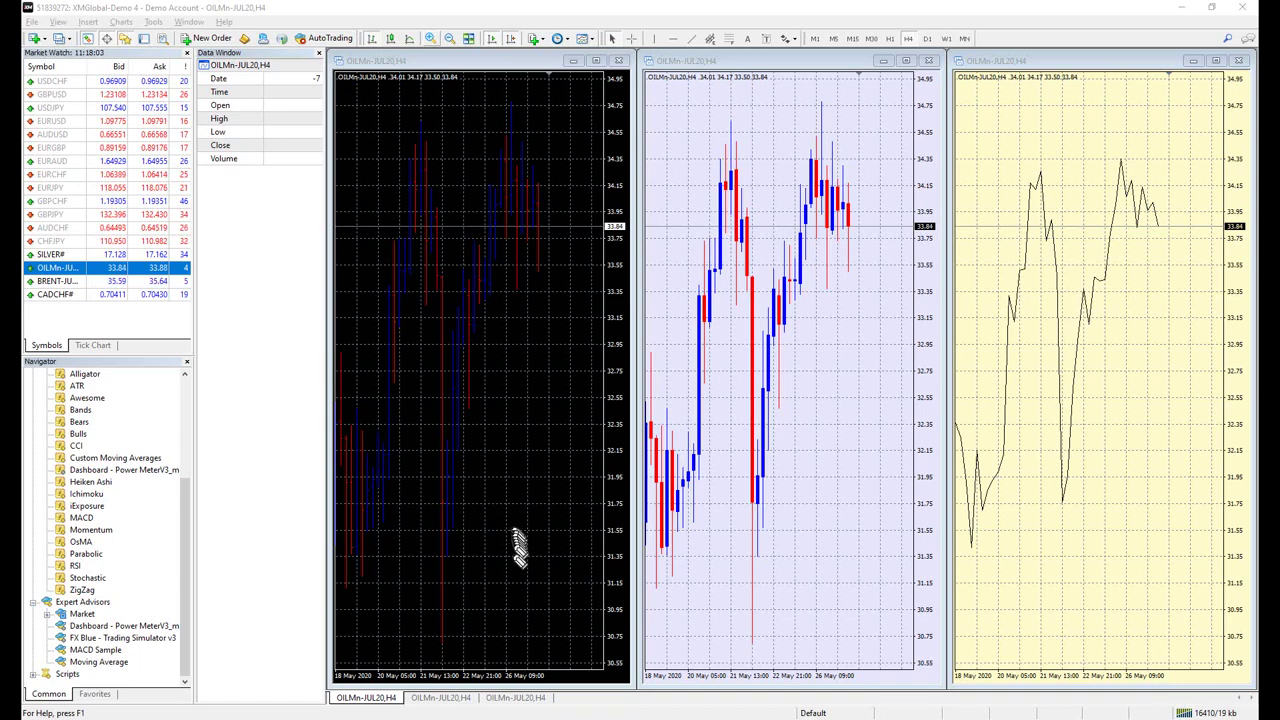
Handwrite the labels "Bar", "Candlestick" and "Line no..." on the three side-by-side oil charts.
drag(478, 527, 531, 541)
mouse_move(771, 543)
mouse_down()
mouse_move(858, 552)
mouse_move(777, 591)
mouse_move(857, 582)
mouse_up()
mouse_move(1018, 543)
mouse_down()
mouse_move(1043, 557)
mouse_move(1023, 600)
mouse_move(1078, 596)
mouse_up()
click(1090, 592)
click(1098, 590)
click(1107, 589)
click(1121, 586)
click(1150, 581)
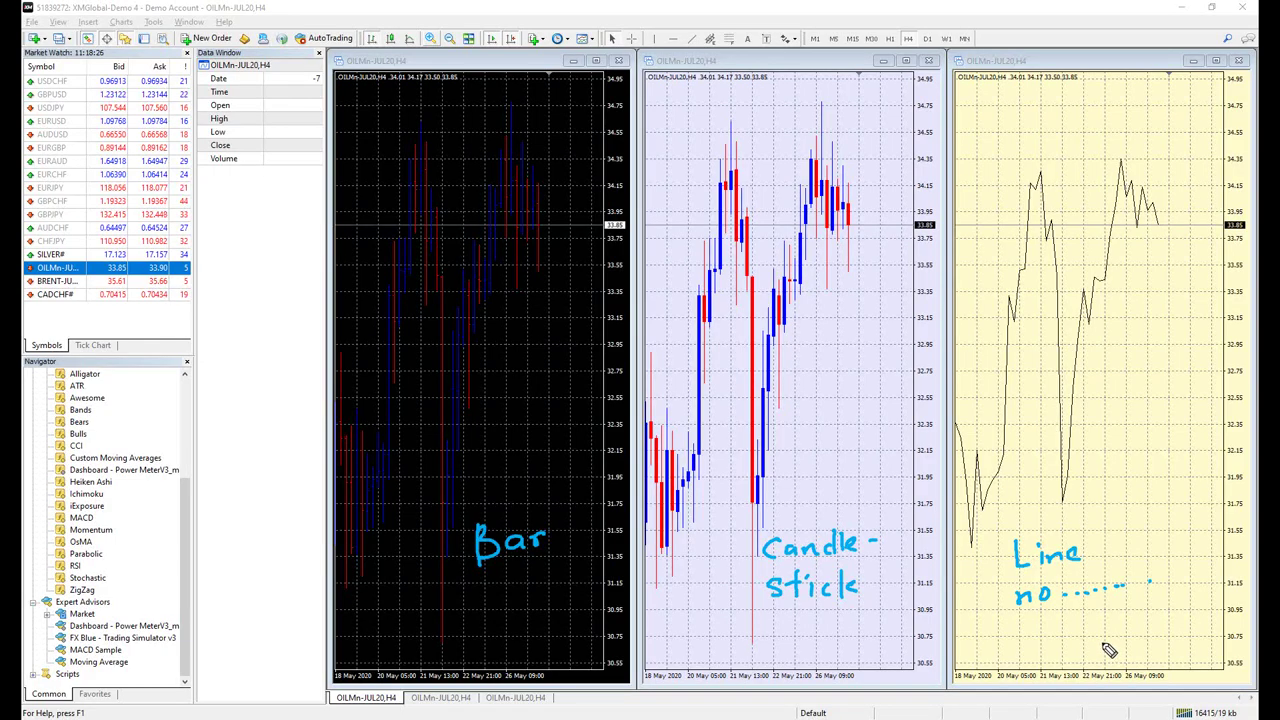
Maximize the line chart window and erase the handwritten labels.
click(1023, 65)
double_click(1028, 65)
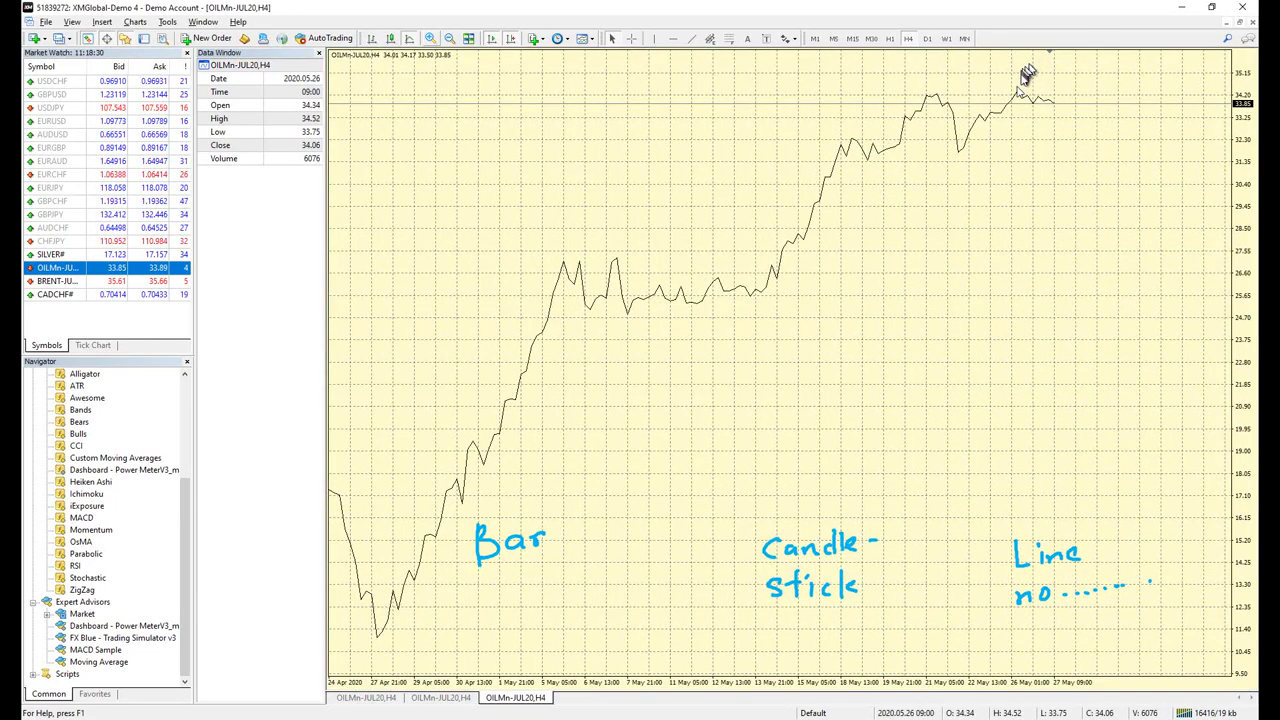
key(ctrl+shift+3)
Draw arrows pointing at the line chart's low near 28 April and its peak near 6 May.
mouse_move(416, 603)
mouse_down()
mouse_move(387, 634)
mouse_move(405, 629)
mouse_up()
drag(606, 207, 585, 222)
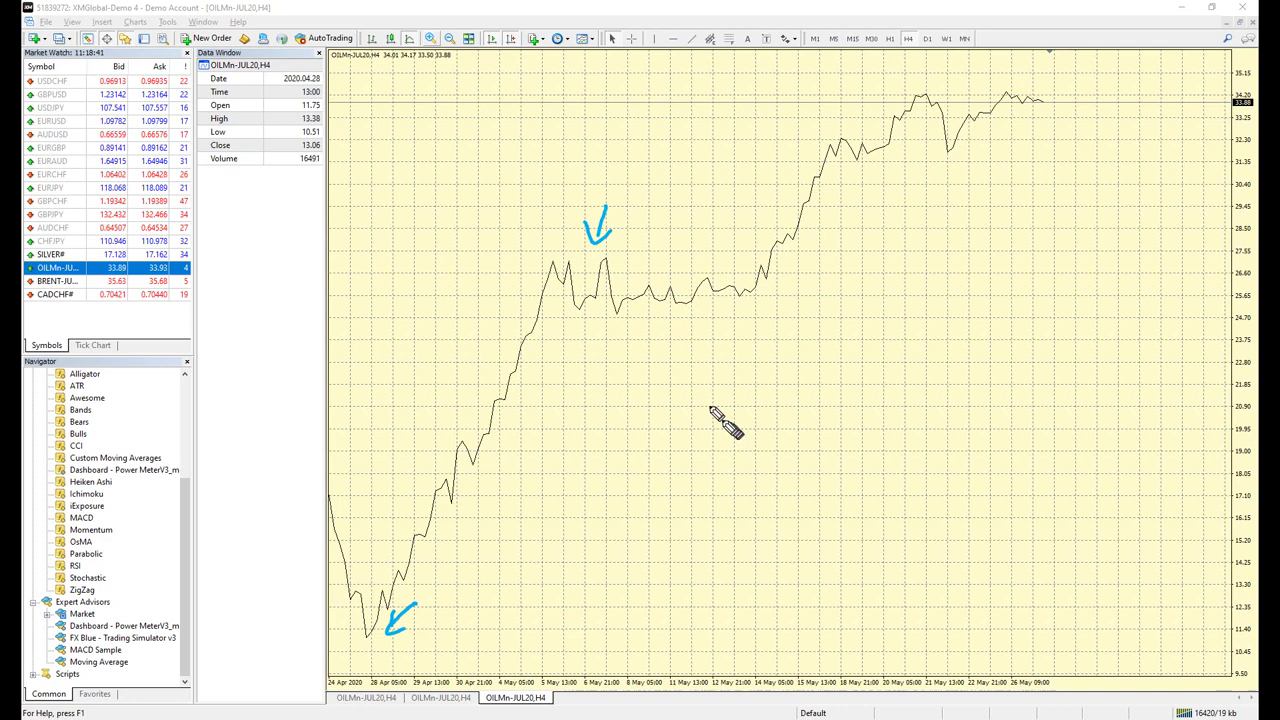
Switch the chart to candlesticks and back to a line, and mark the 22 May low with two horizontal strokes.
click(389, 40)
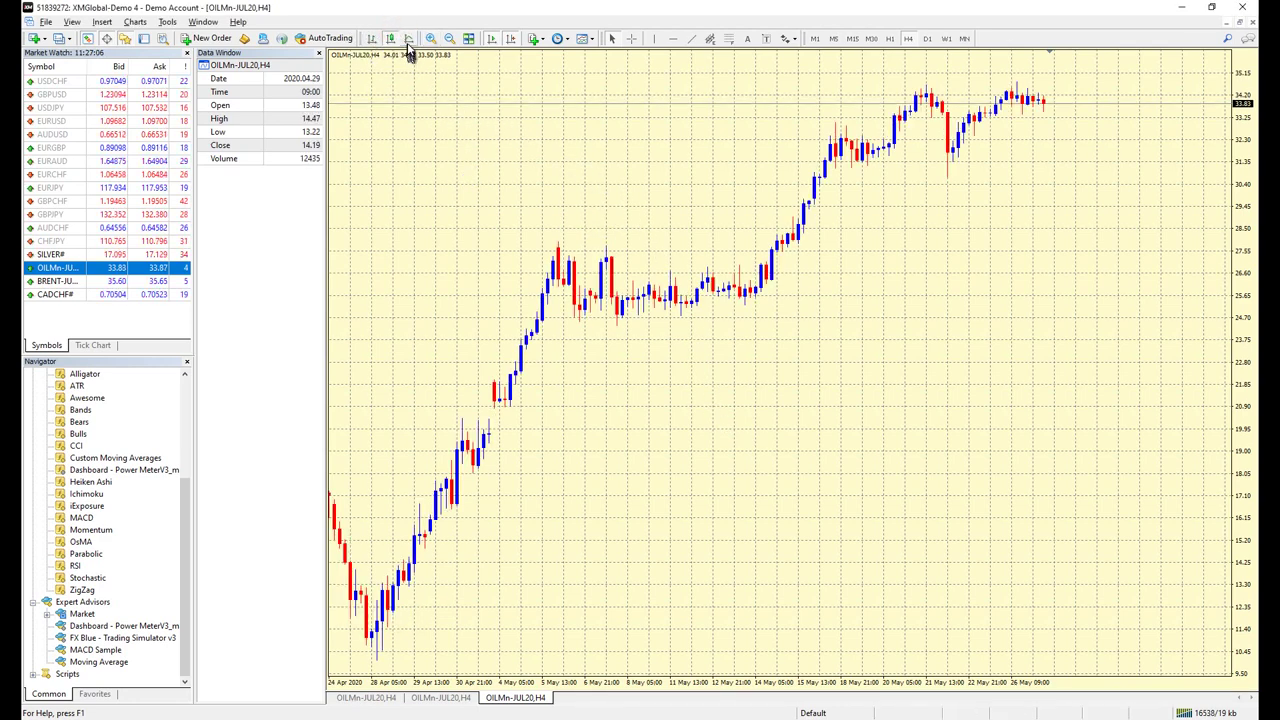
click(409, 39)
click(431, 39)
click(431, 39)
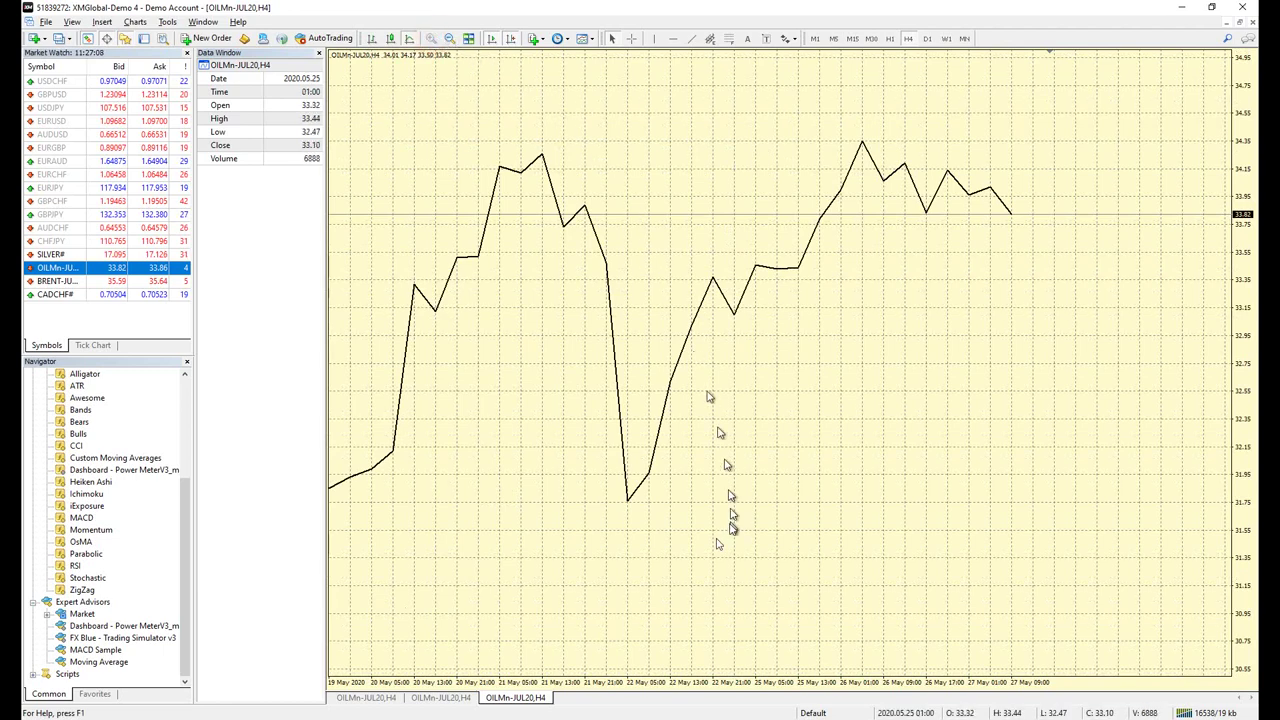
mouse_move(629, 513)
mouse_down()
mouse_move(610, 499)
mouse_move(665, 498)
mouse_move(671, 473)
mouse_up()
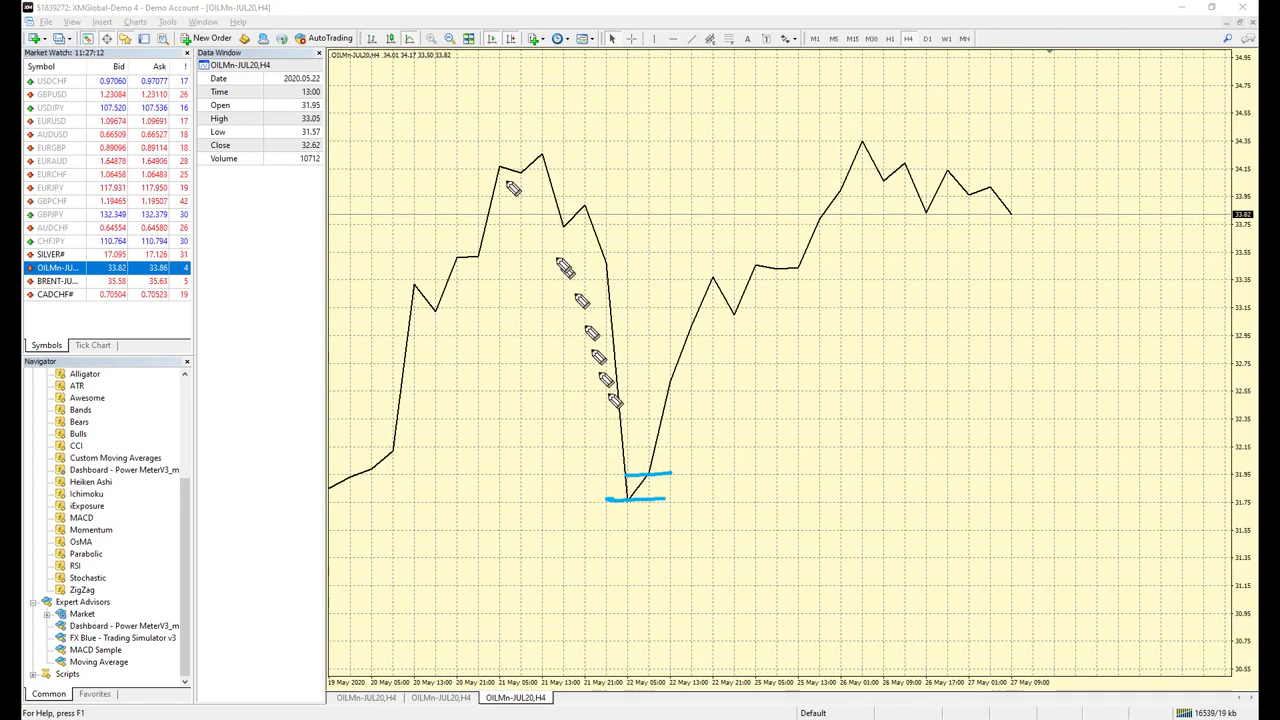
Display the chart as candlesticks and draw arrows at the candles around the 22 May low.
click(385, 40)
mouse_move(604, 522)
mouse_down()
mouse_move(618, 505)
mouse_move(631, 513)
mouse_up()
mouse_move(680, 446)
mouse_down()
mouse_move(659, 471)
mouse_move(671, 468)
mouse_up()
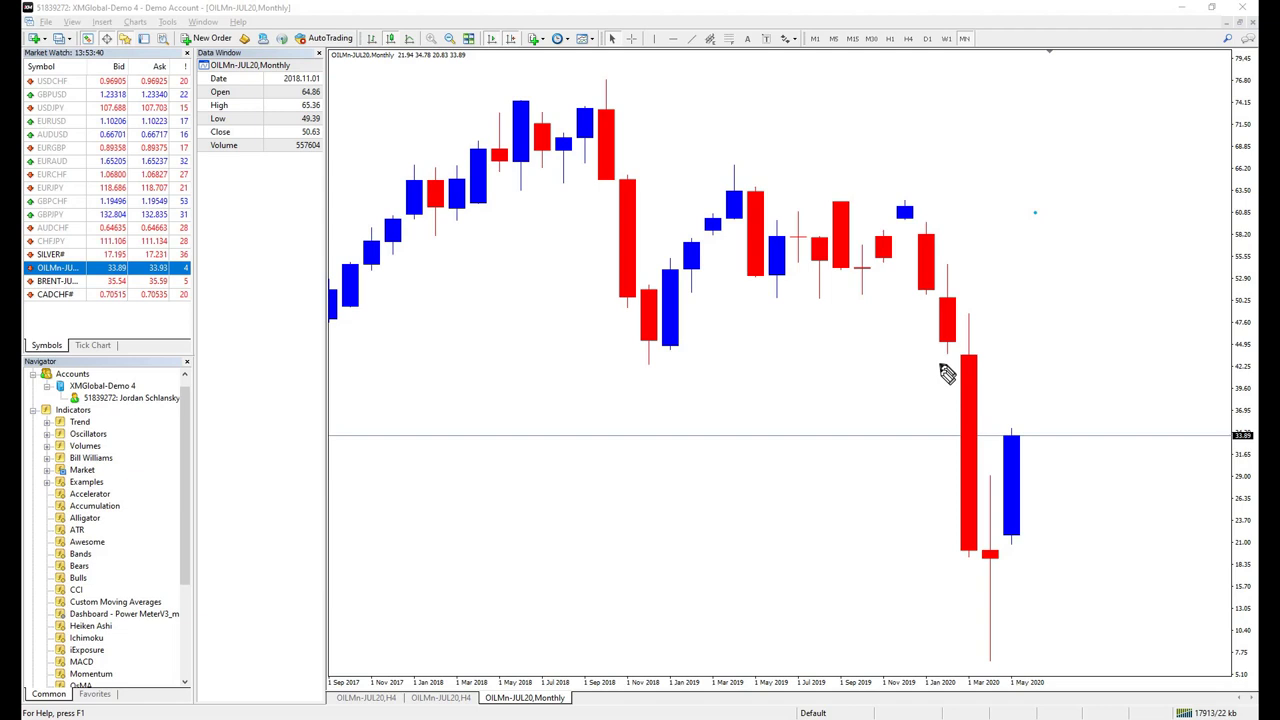
Point an arrow at the top of the long red March 2020 candle's body and handwrite "Open" beside it.
drag(930, 378, 958, 357)
drag(944, 358, 960, 362)
drag(872, 384, 866, 386)
drag(884, 390, 927, 400)
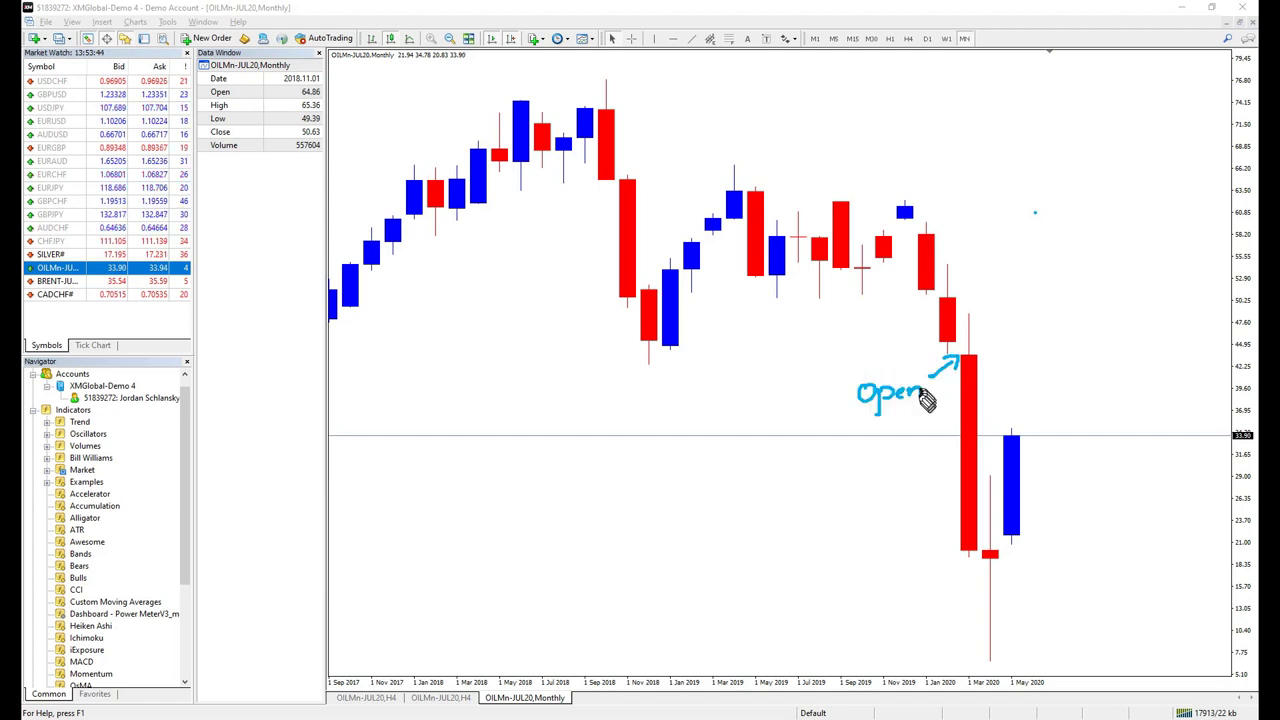
Point arrows at the high and the low of the March 2020 candle and handwrite a label for each.
drag(997, 288, 979, 314)
drag(1018, 268, 1038, 294)
drag(1048, 280, 1089, 297)
drag(938, 585, 968, 556)
drag(908, 587, 962, 592)
Point an arrow at the close of the March 2020 candle and handwrite its label.
drag(929, 530, 959, 545)
drag(868, 506, 856, 522)
drag(880, 495, 930, 505)
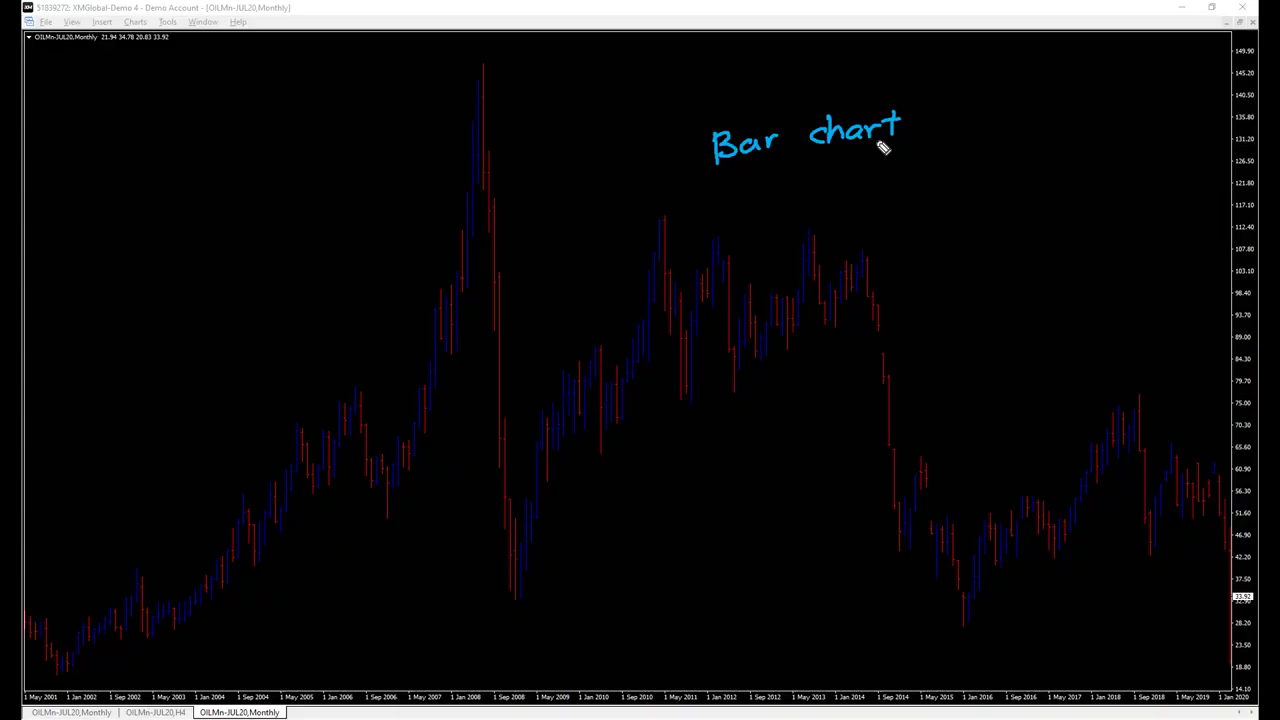
Handwrite "A?" and "B?" on the two side-by-side H4 oil charts.
scroll(876, 146, down, 5)
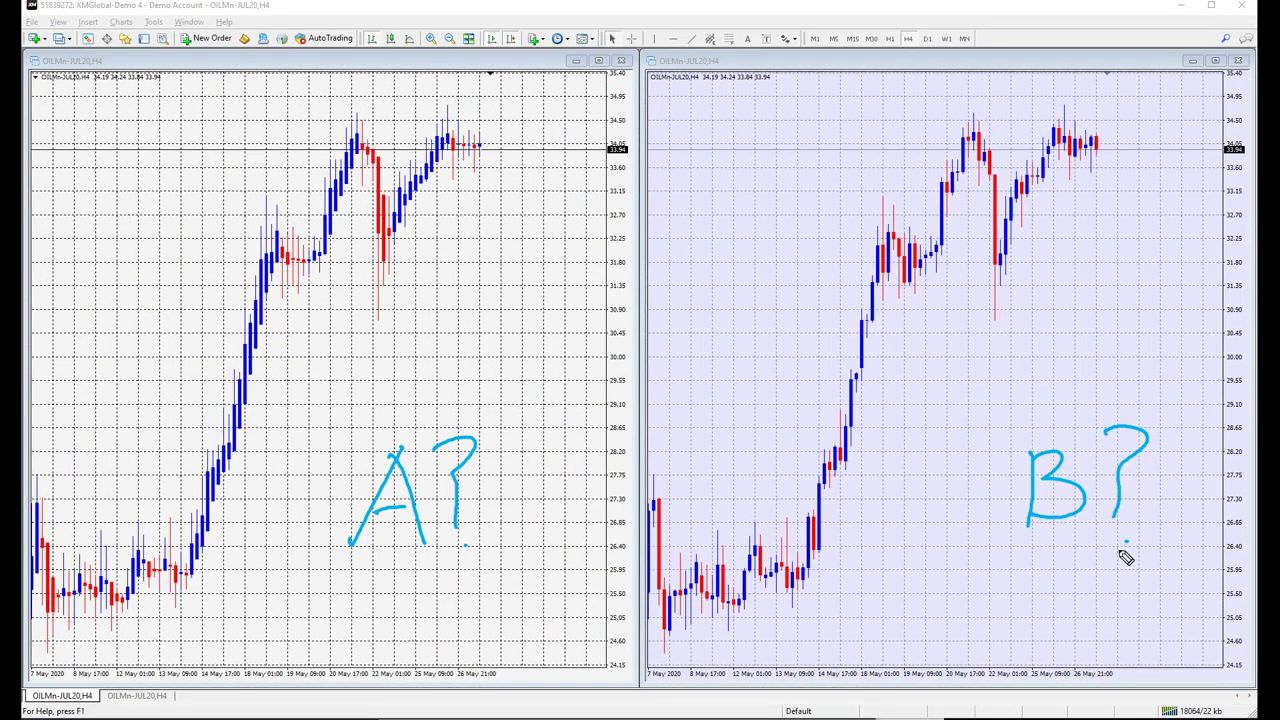
click(459, 547)
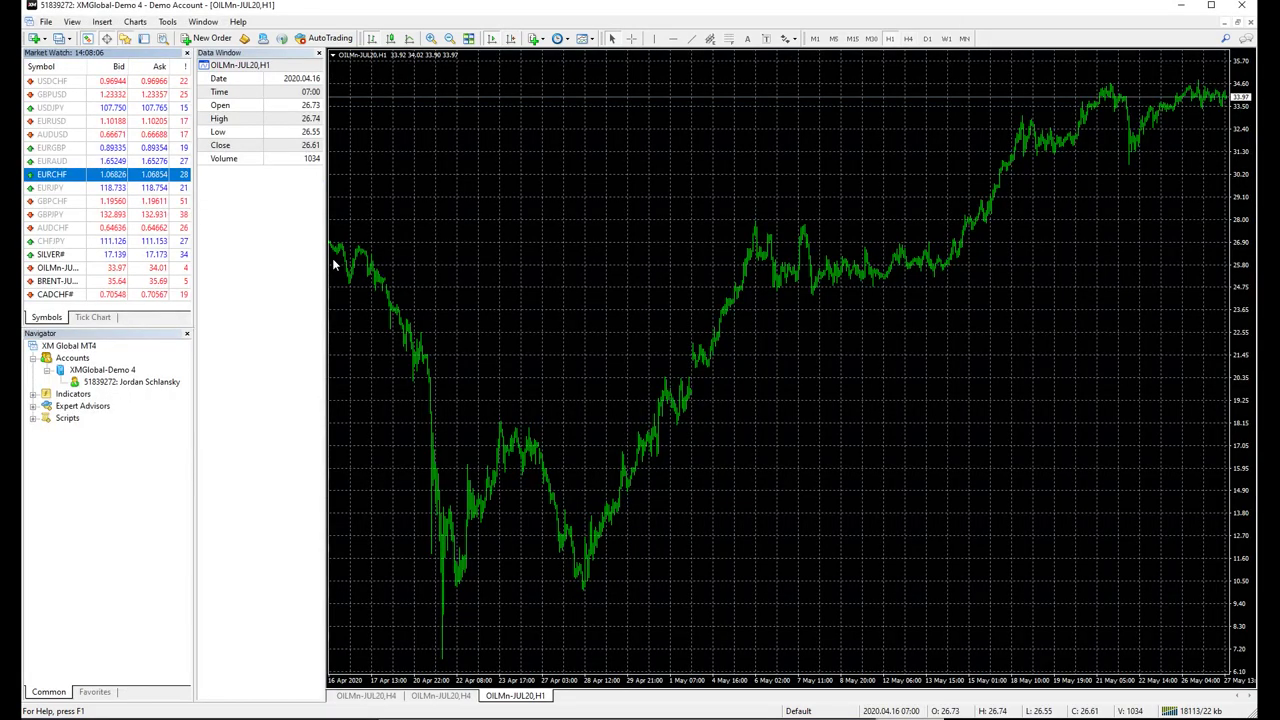
Point an arrow at the Indicators group and add Heiken Ashi from it to the H1 oil chart, with red bear and white bull candles.
click(145, 350)
drag(130, 362, 100, 395)
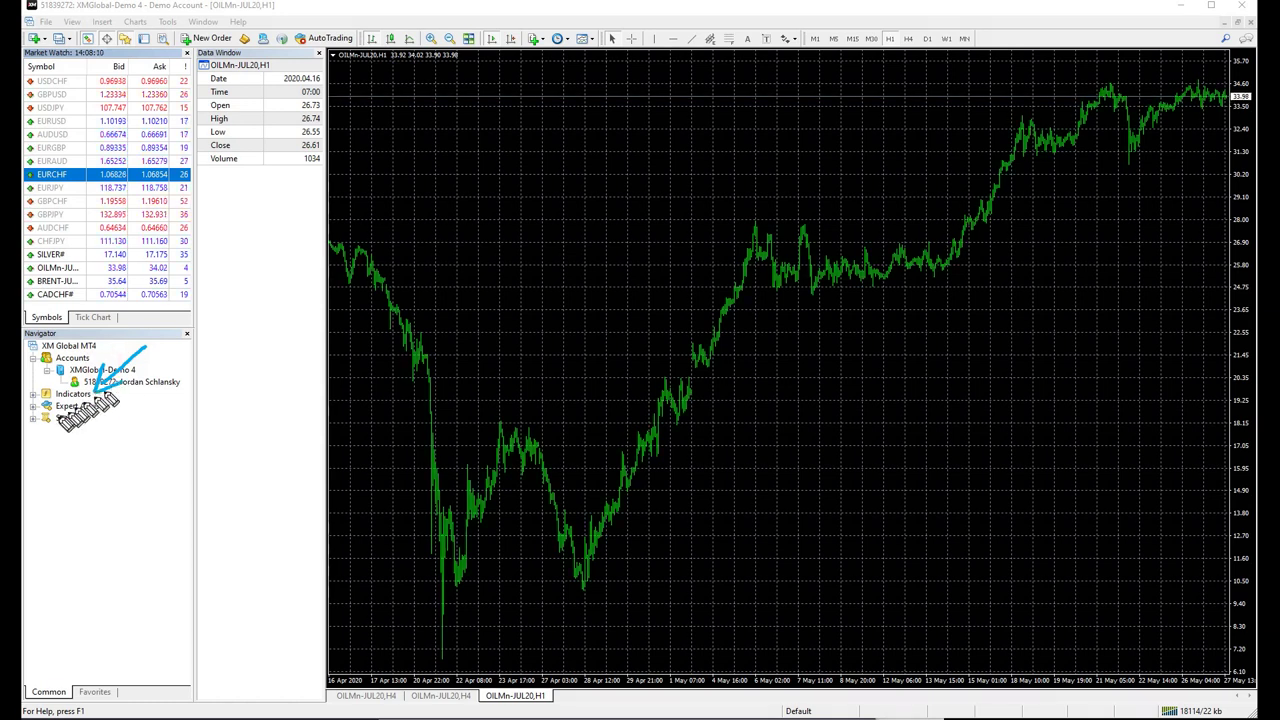
click(33, 394)
mouse_move(184, 392)
mouse_down()
mouse_move(193, 480)
mouse_move(82, 541)
mouse_move(116, 541)
mouse_move(366, 394)
mouse_move(605, 362)
mouse_up()
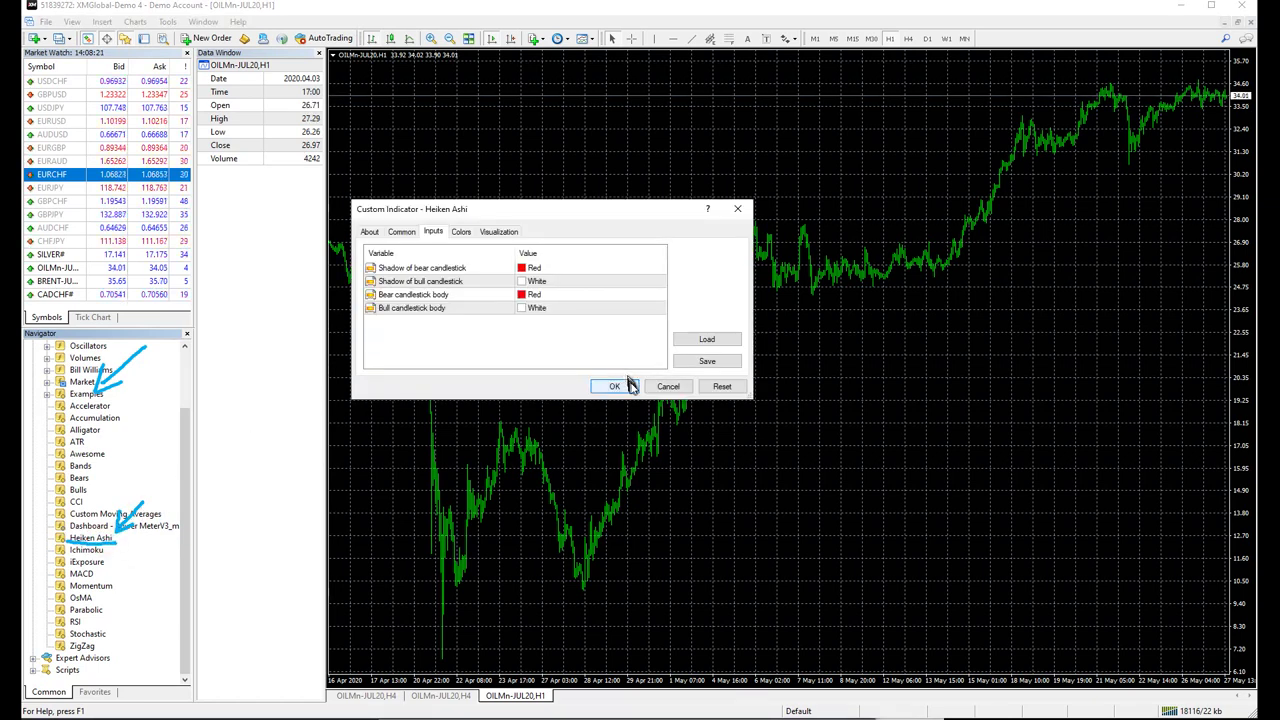
click(616, 387)
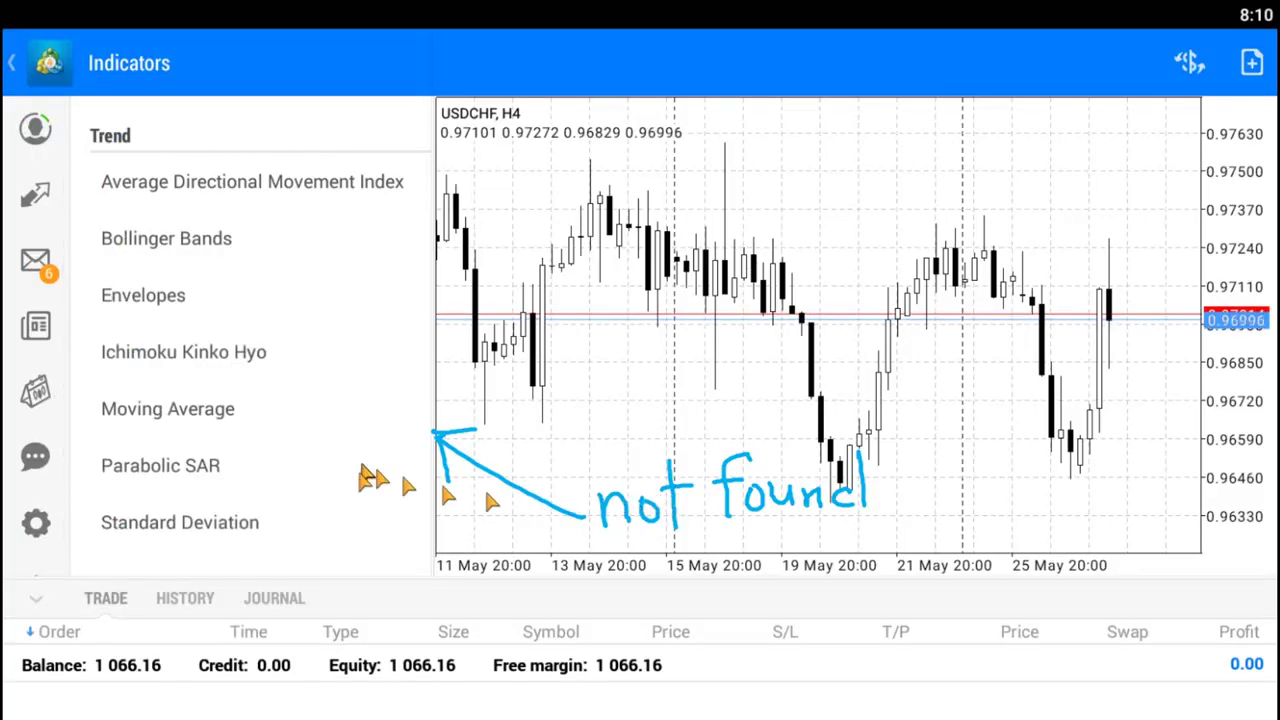
Look through the mobile trading app's Trend, Oscillators, Volumes and Bill Williams indicators for Heikin Ashi.
scroll(375, 485, down, 2)
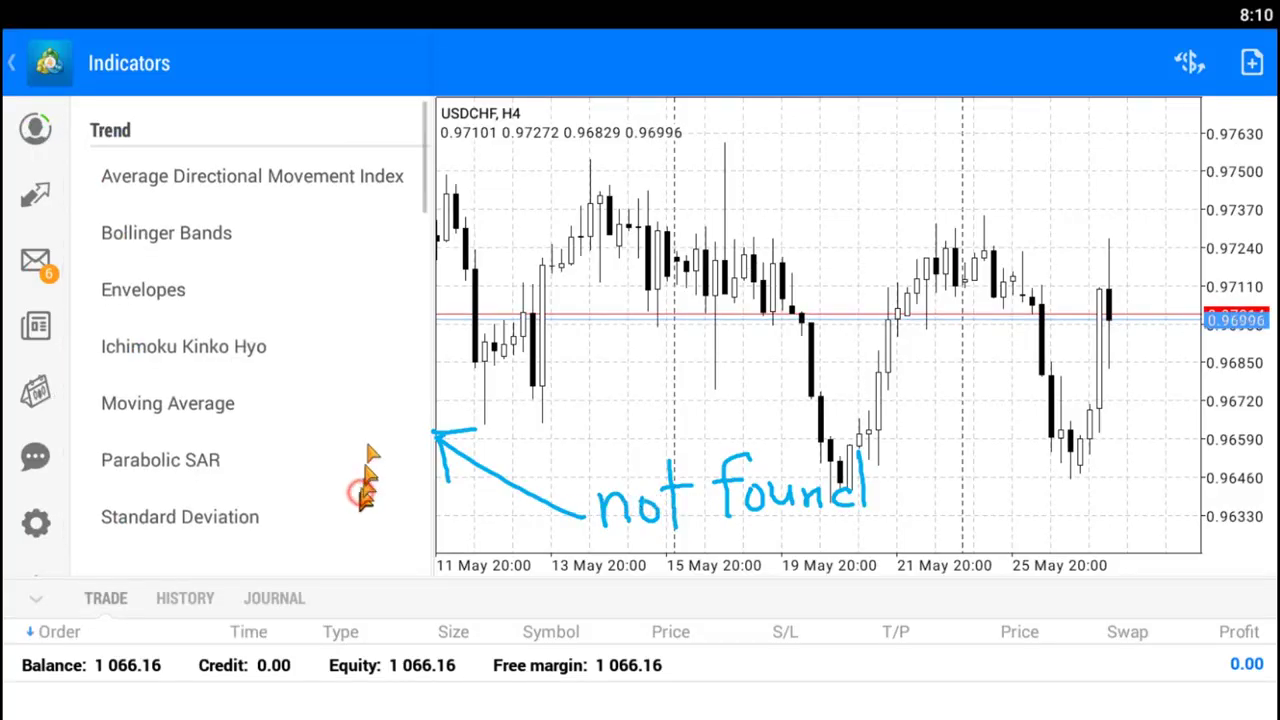
scroll(375, 485, down, 5)
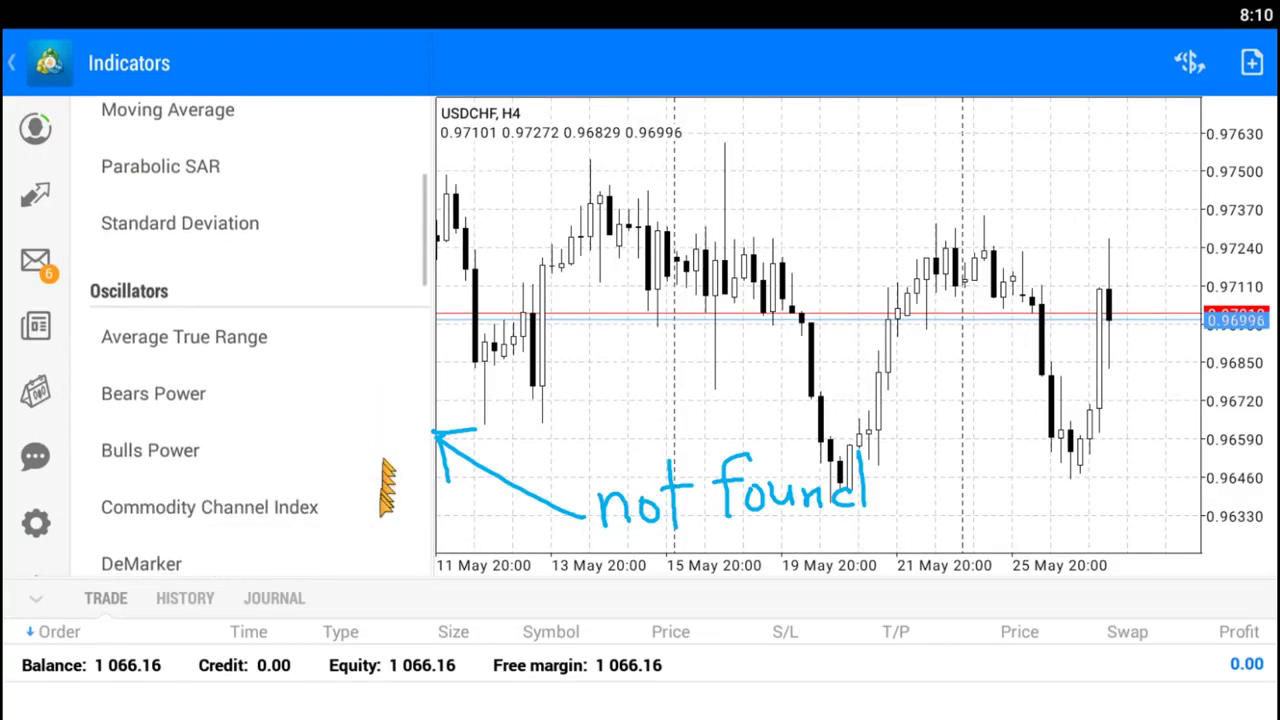
scroll(388, 465, down, 5)
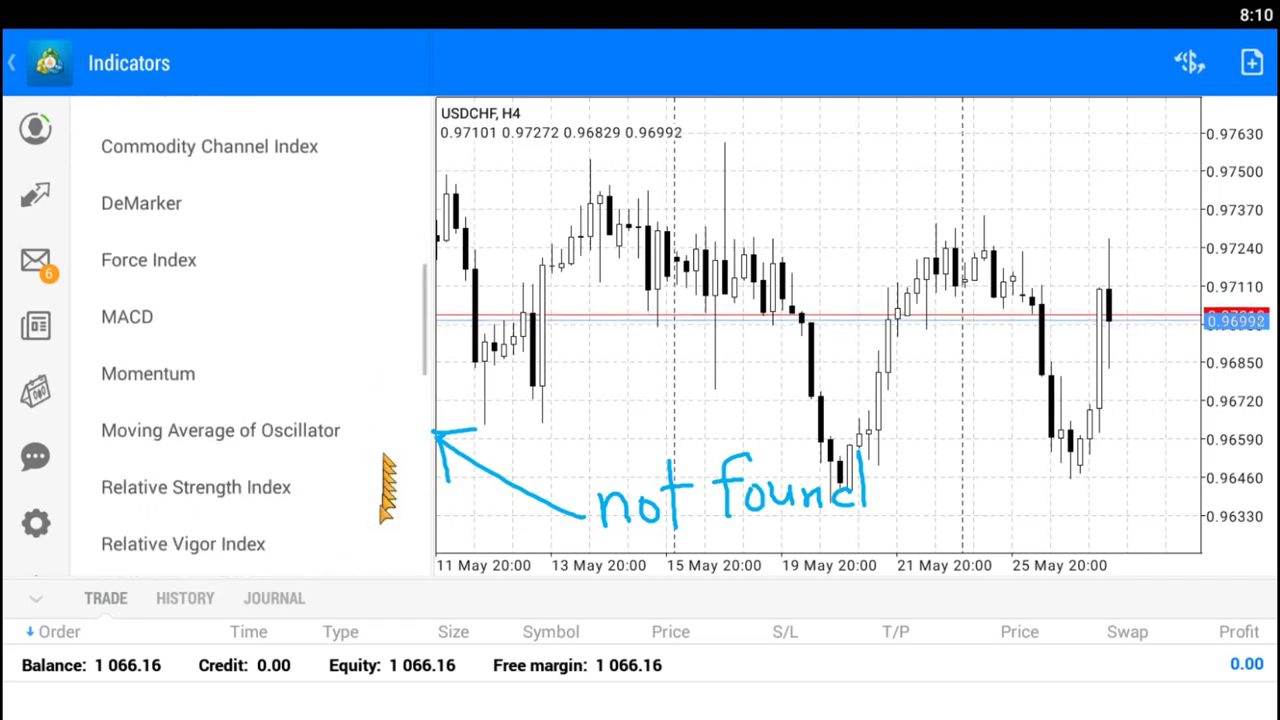
scroll(388, 490, down, 7)
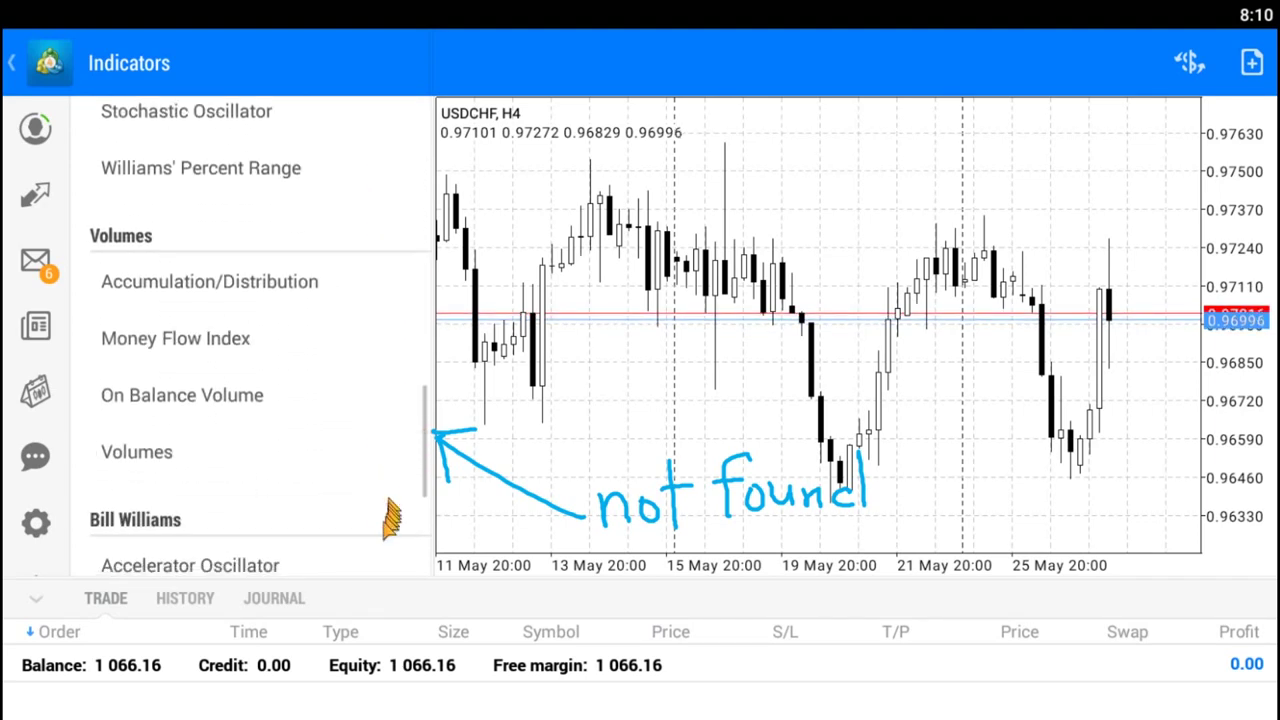
scroll(388, 505, down, 4)
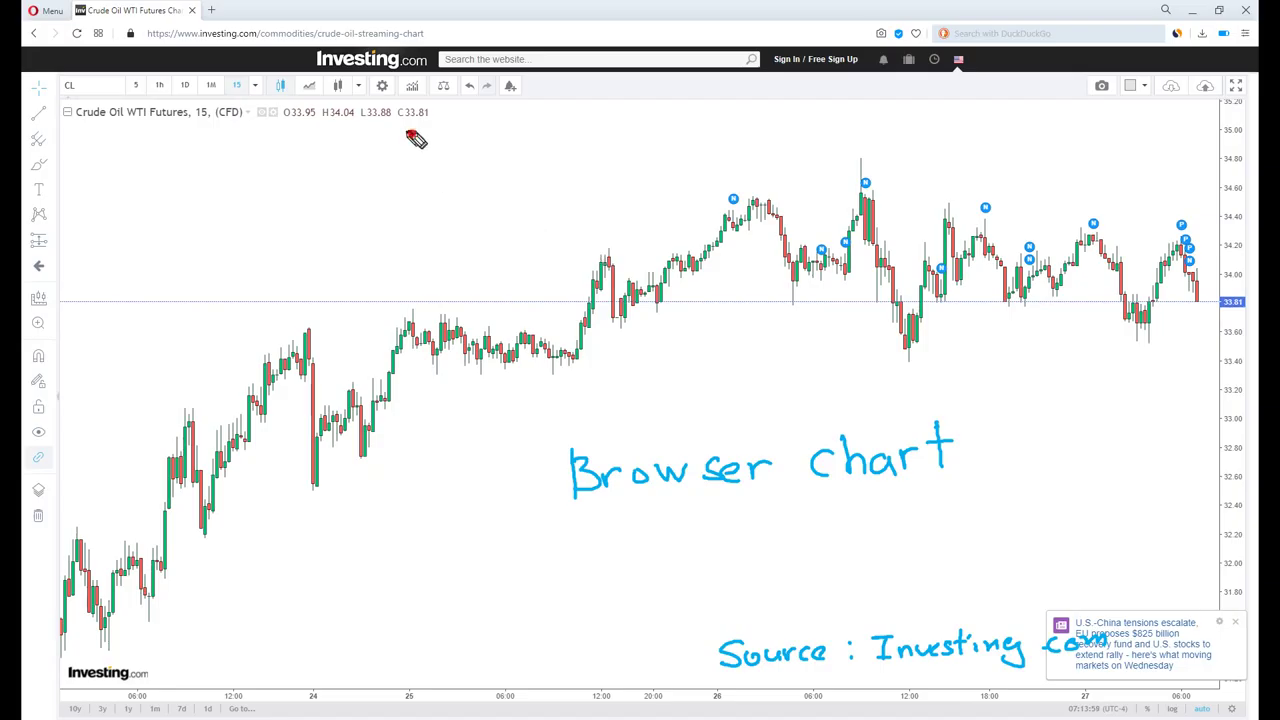
On the Investing.com crude oil chart, show the available chart styles and point out Heikin Ashi with an arrow.
click(362, 87)
drag(381, 143, 334, 170)
click(284, 178)
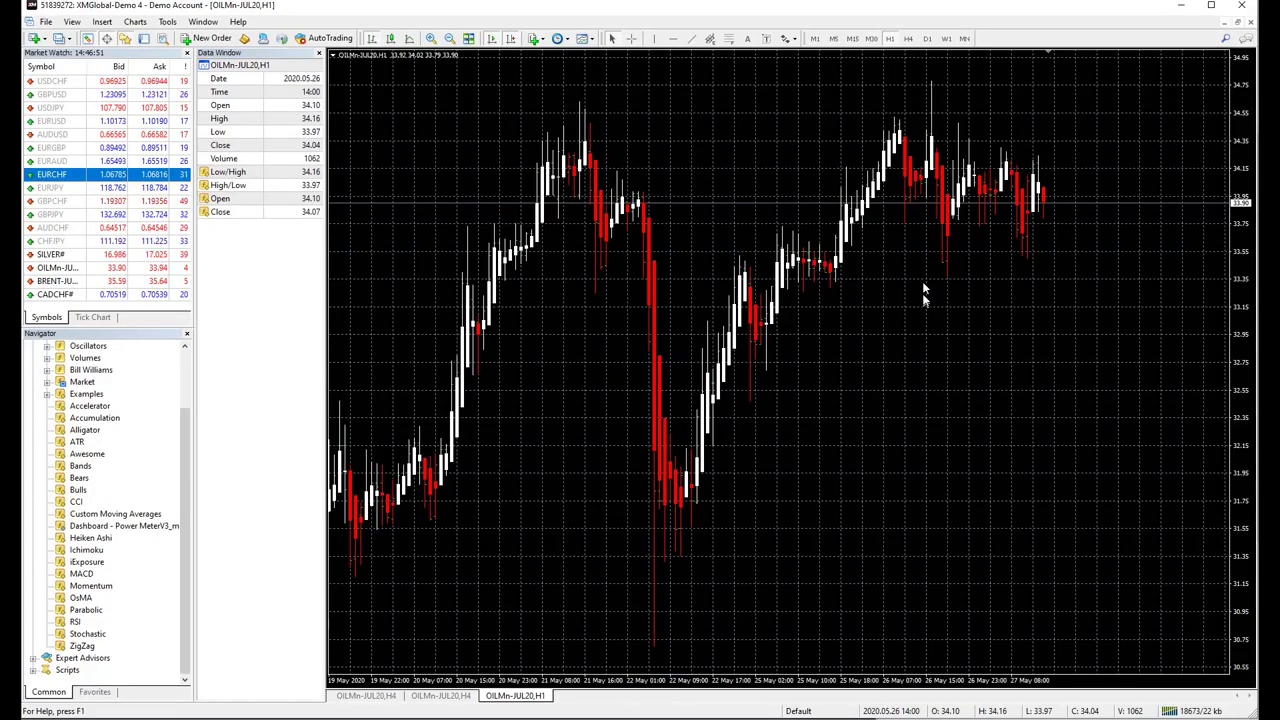
In MetaTrader, set the Heiken Ashi indicator's bull candlestick shadow and bull candlestick body to Blue.
right_click(948, 212)
click(966, 222)
click(647, 283)
click(659, 283)
click(585, 362)
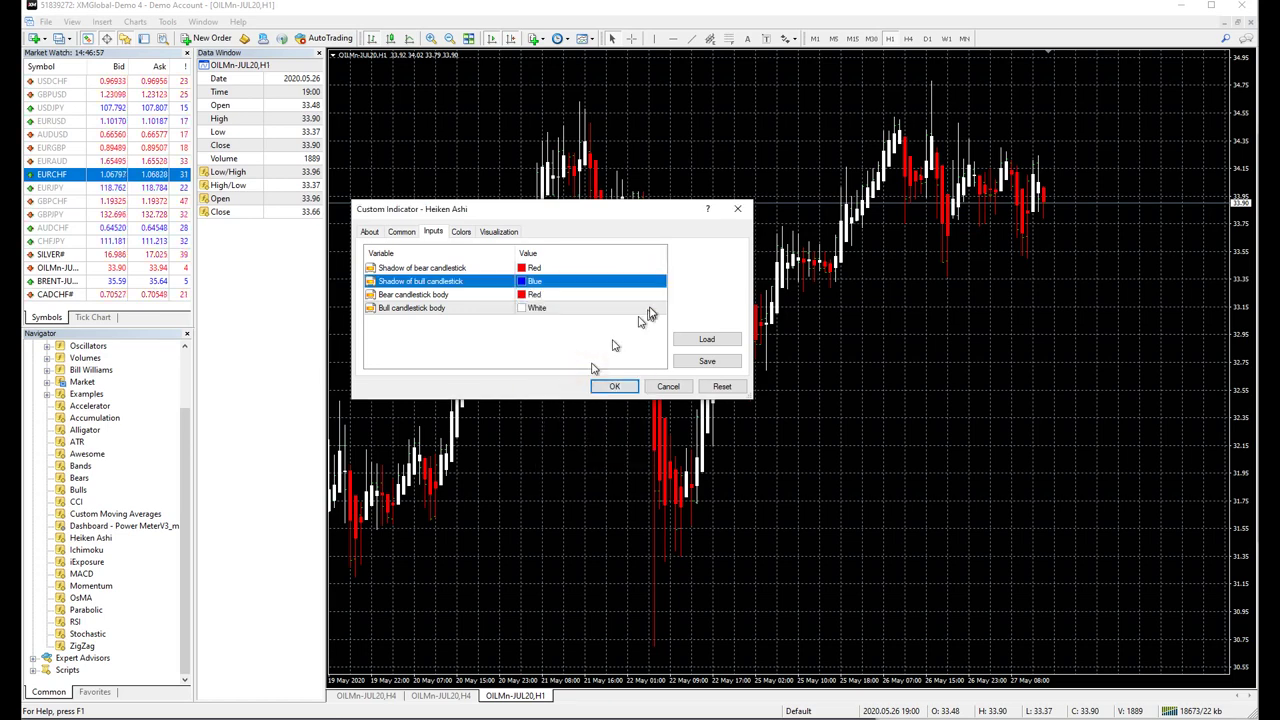
click(655, 308)
click(659, 309)
click(585, 389)
click(595, 387)
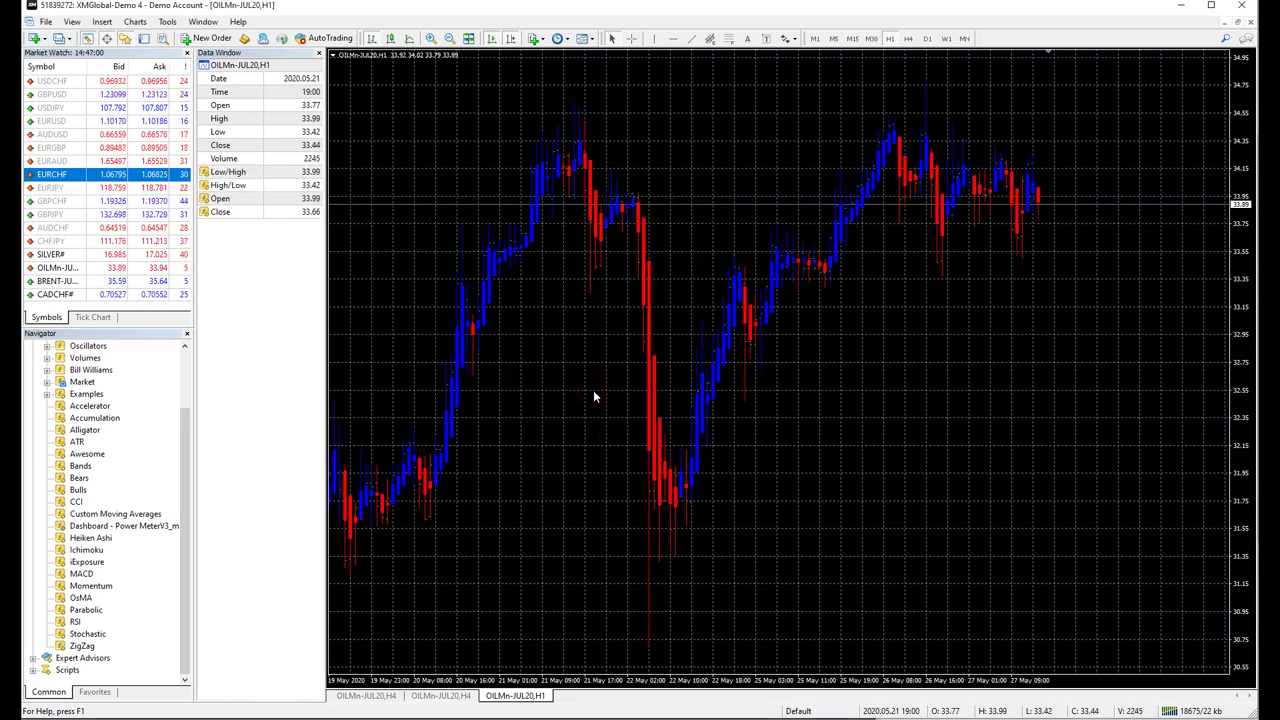
Set the H1 oil chart's background color to WhiteSmoke and its foreground color to Black.
right_click(901, 342)
click(982, 622)
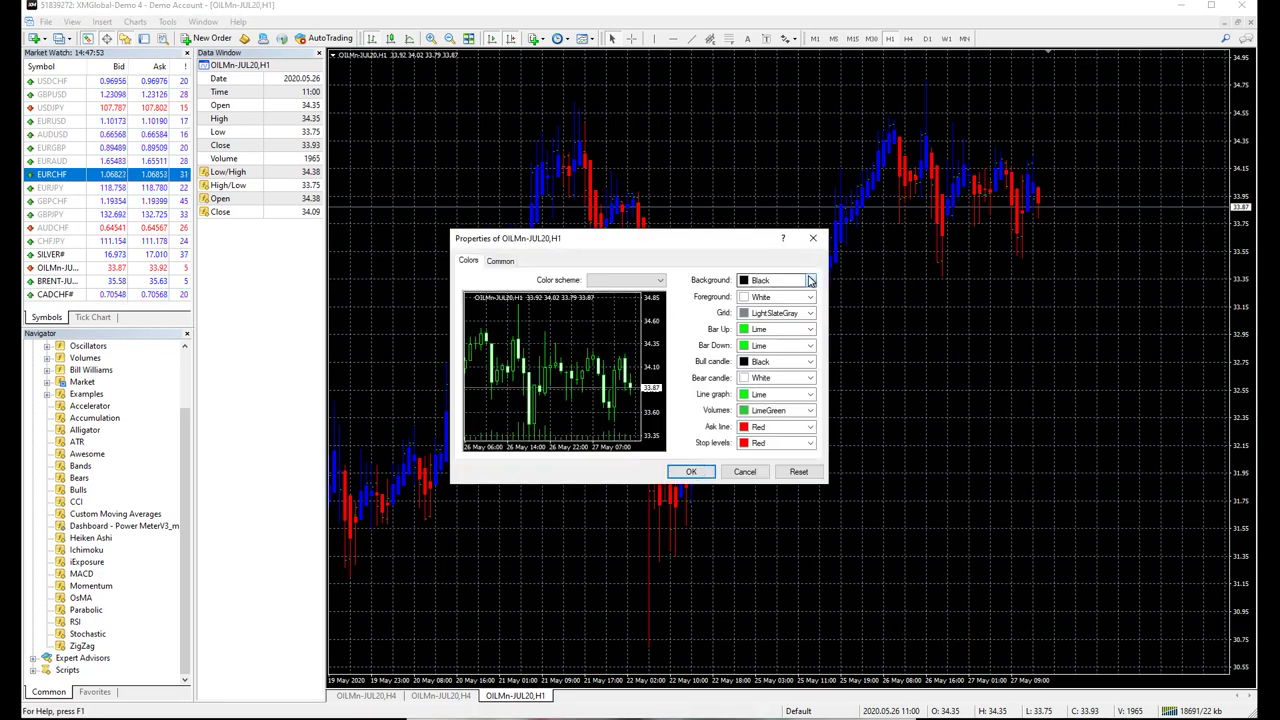
click(776, 281)
click(768, 446)
click(808, 297)
click(744, 330)
Set the chart's grid color to Black and its bar up and bar down colors to WhiteSmoke.
click(808, 313)
click(779, 495)
click(809, 345)
click(779, 510)
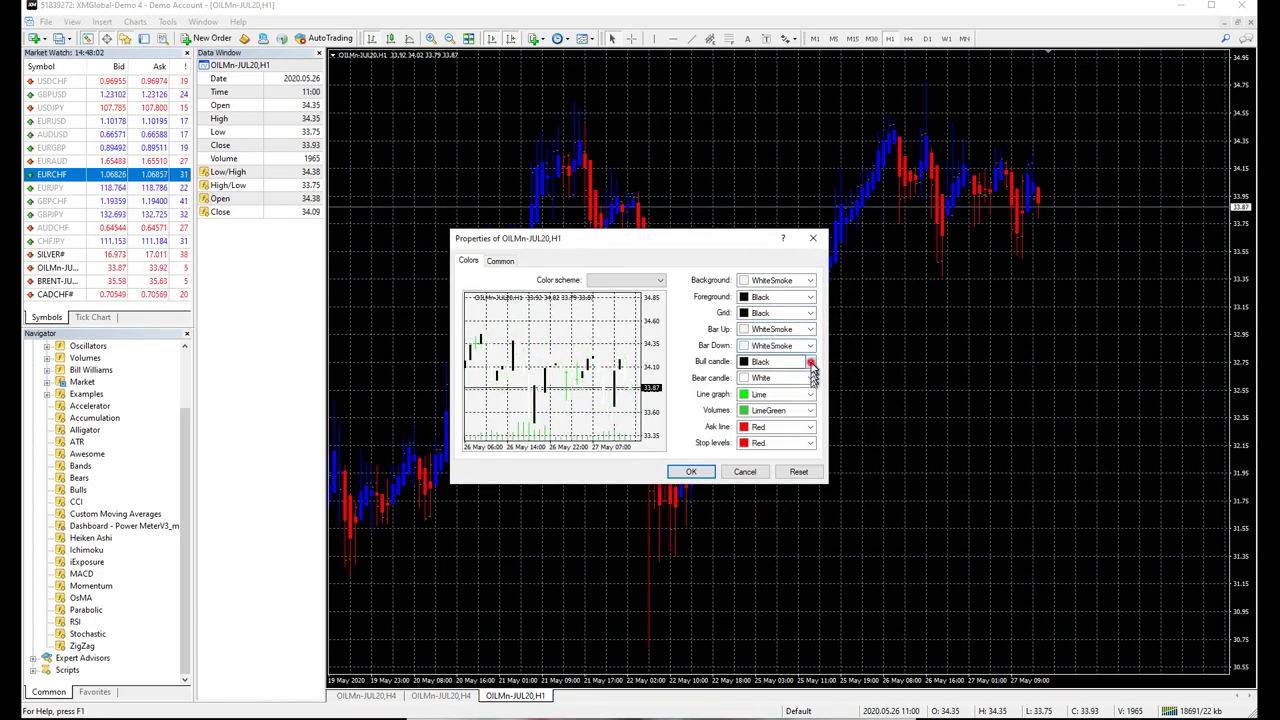
Set the bull and bear candle colors to WhiteSmoke and apply the chart properties.
click(809, 361)
click(779, 526)
click(809, 378)
click(779, 542)
click(691, 471)
click(752, 449)
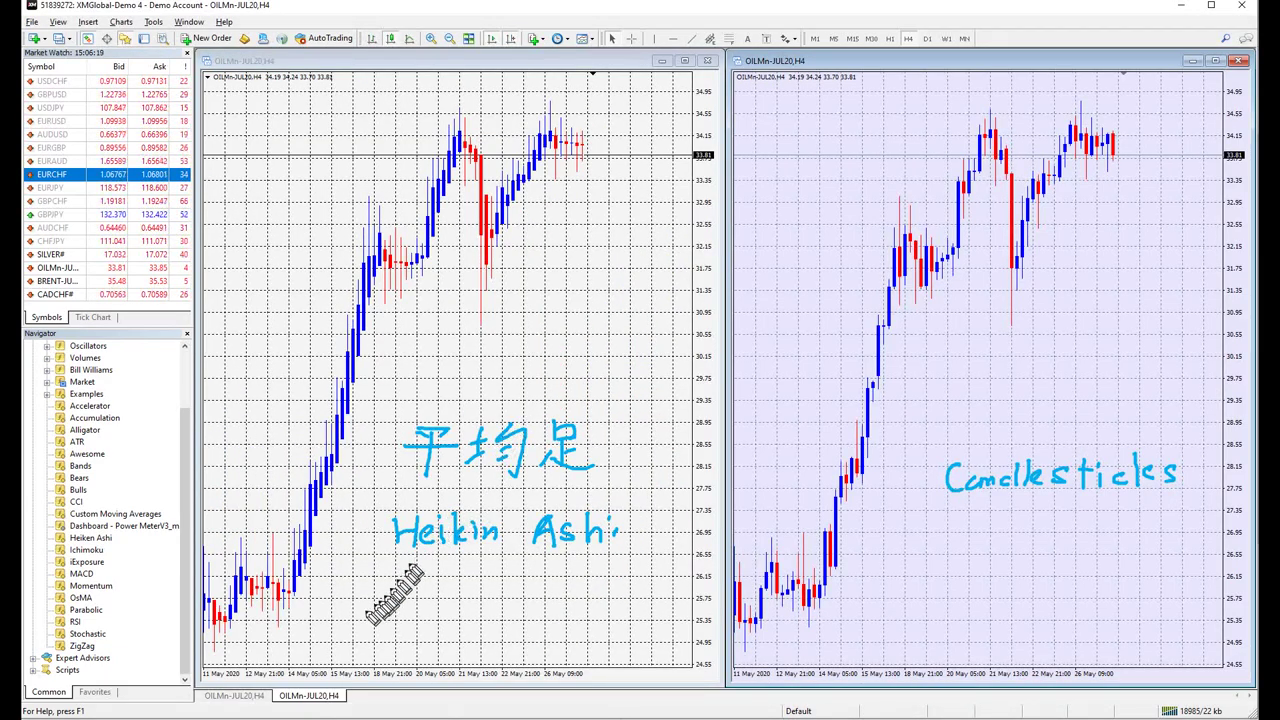
Handwrite "noise(s)..." below the Heikin Ashi label on the Heikin Ashi chart.
drag(316, 632, 426, 630)
click(446, 626)
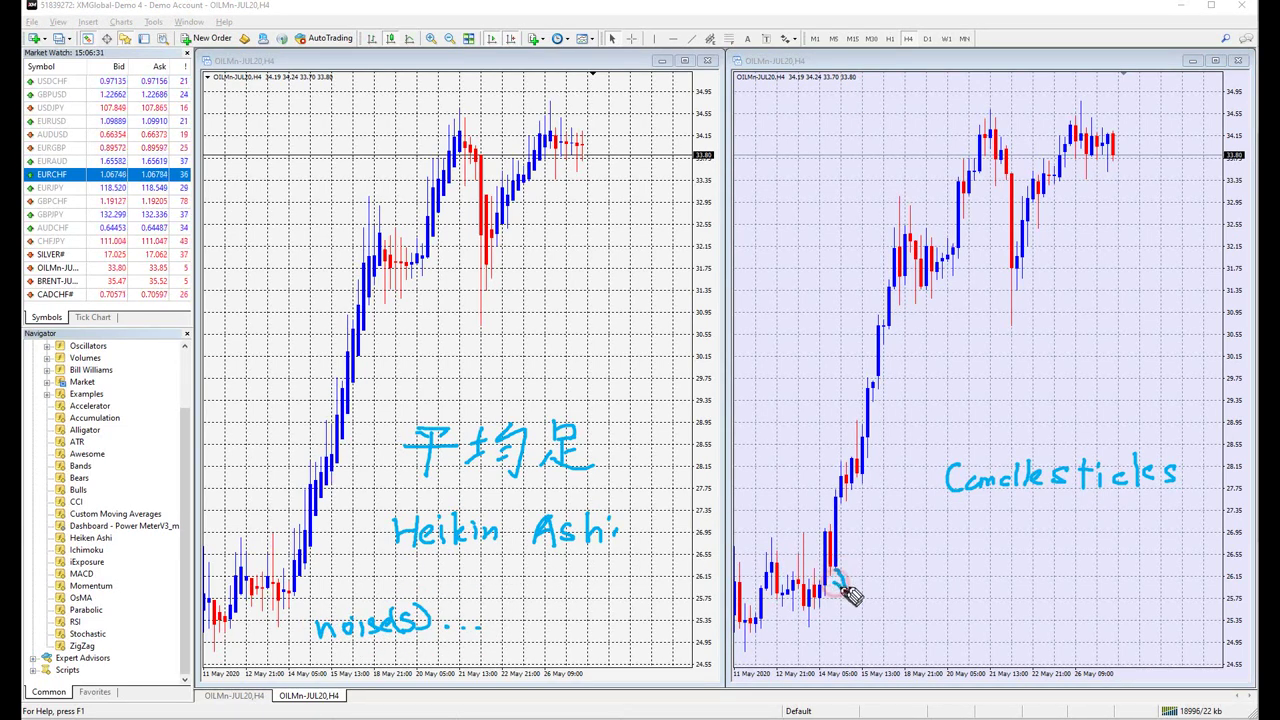
Draw upward arrows along the Heikin Ashi chart's rise and mark the red candles in the candlestick chart's matching rise with question marks.
mouse_move(258, 548)
mouse_down()
mouse_move(281, 486)
mouse_move(318, 488)
mouse_up()
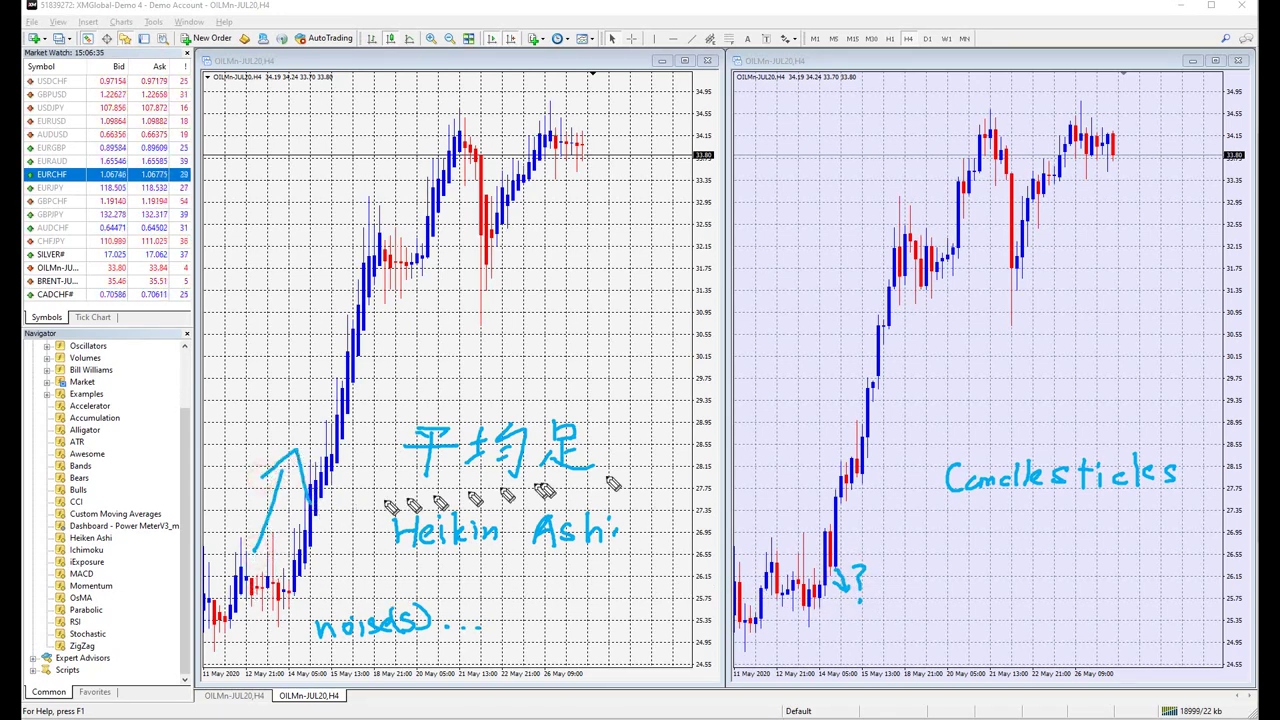
drag(882, 477, 890, 508)
click(894, 519)
drag(306, 446, 320, 342)
drag(292, 362, 332, 384)
Mark the candlestick chart's pullback just before 20 May with a down arrow and question mark, and mark the matching area on the Heikin Ashi chart.
drag(906, 284, 913, 308)
drag(900, 297, 920, 296)
mouse_move(924, 298)
mouse_down()
mouse_move(940, 300)
mouse_move(932, 315)
mouse_up()
click(933, 325)
mouse_move(375, 308)
mouse_down()
mouse_move(428, 311)
mouse_move(411, 323)
mouse_up()
click(971, 195)
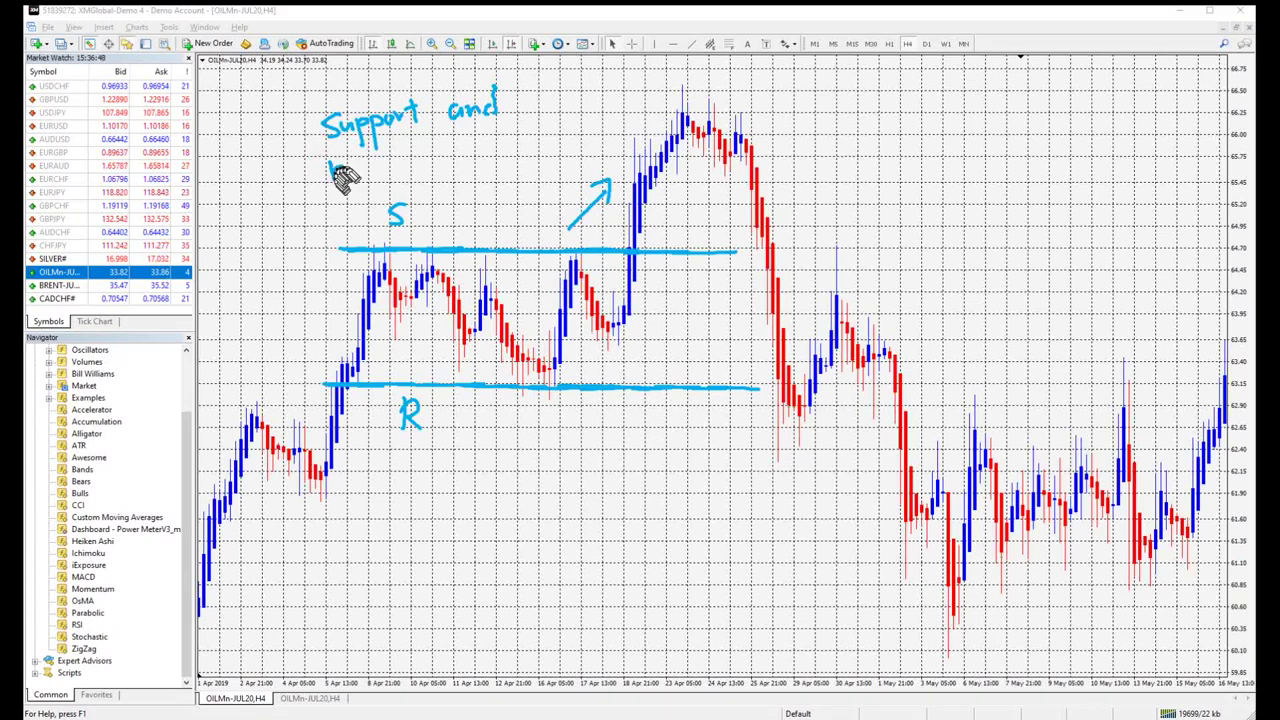
Handwrite the labels "Support and Resistance", "Triangle" and "Wedge" on their marked chart patterns, and view the Double Top lesson in the browser.
mouse_move(343, 176)
mouse_down()
mouse_move(408, 157)
mouse_move(468, 166)
mouse_up()
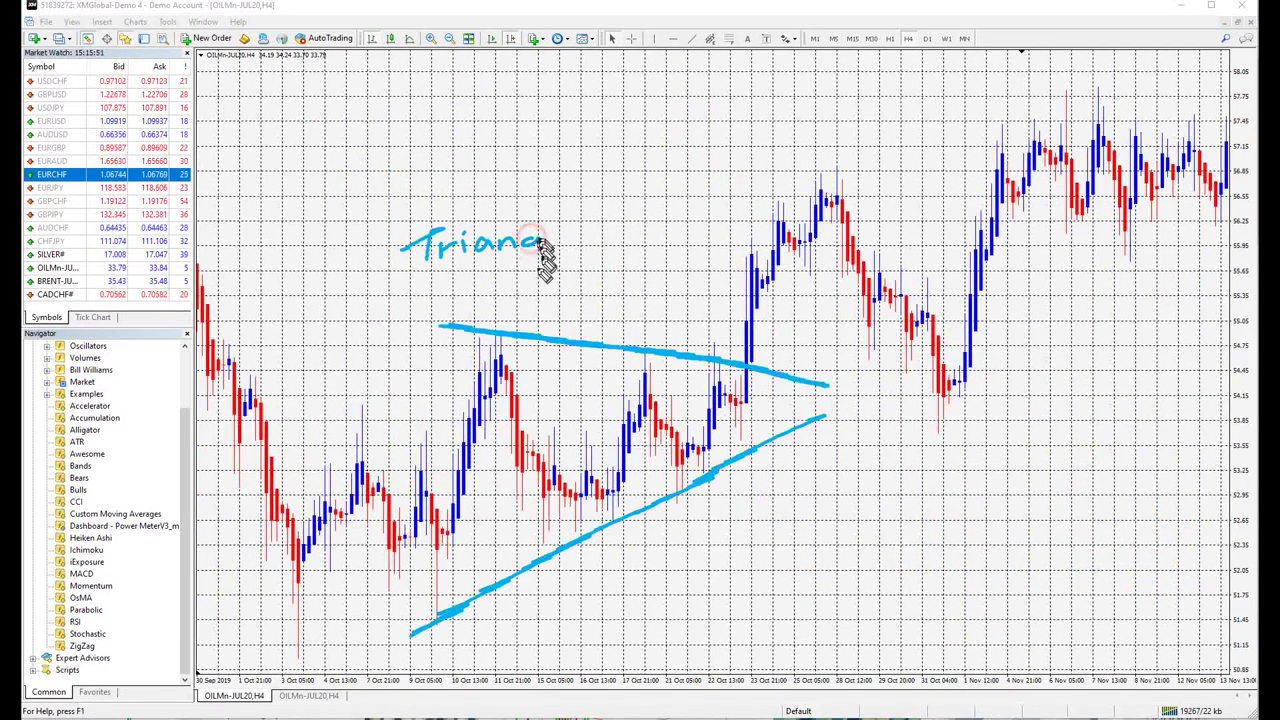
drag(540, 245, 556, 236)
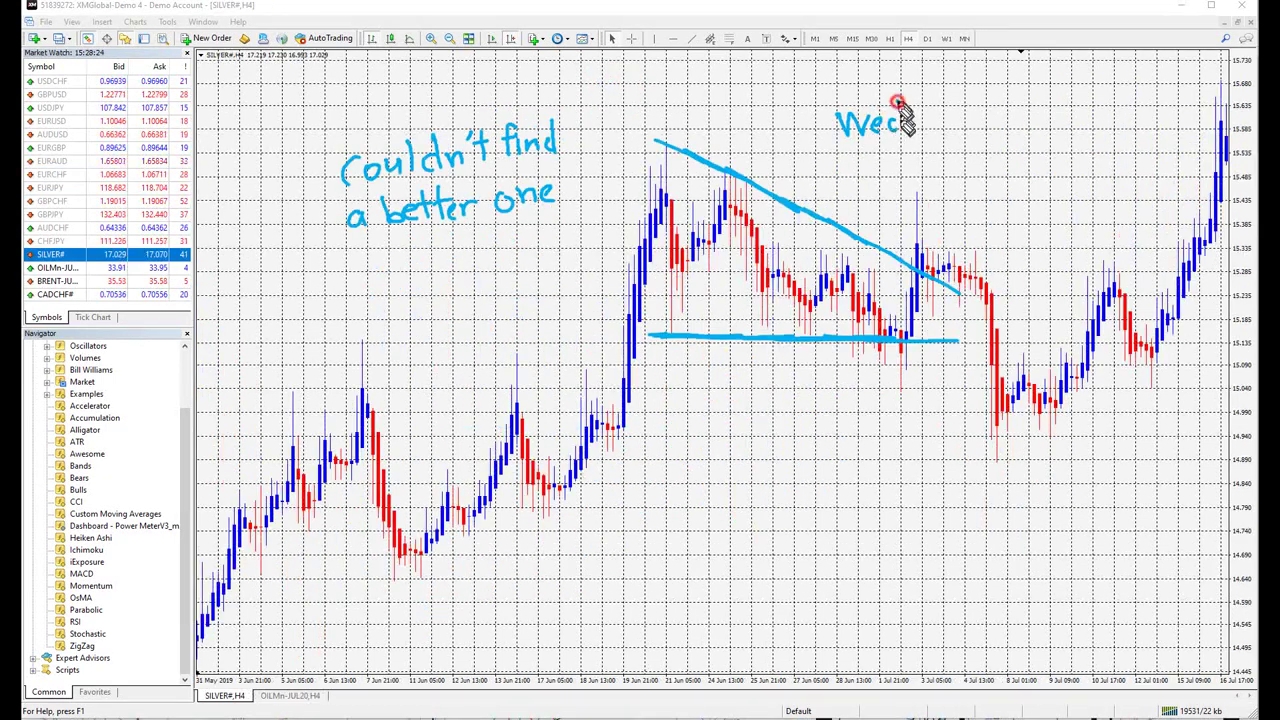
mouse_move(903, 109)
mouse_down()
mouse_move(925, 143)
mouse_move(956, 138)
mouse_up()
click(966, 127)
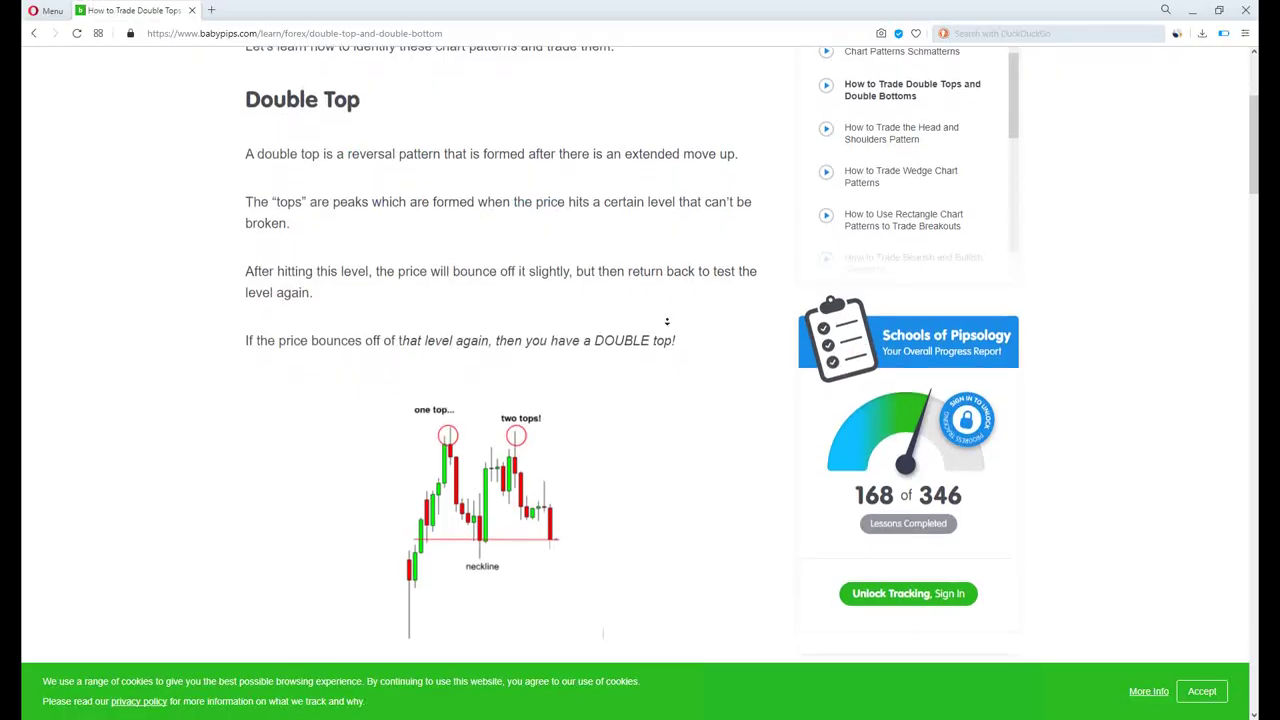
scroll(667, 318, down, 2)
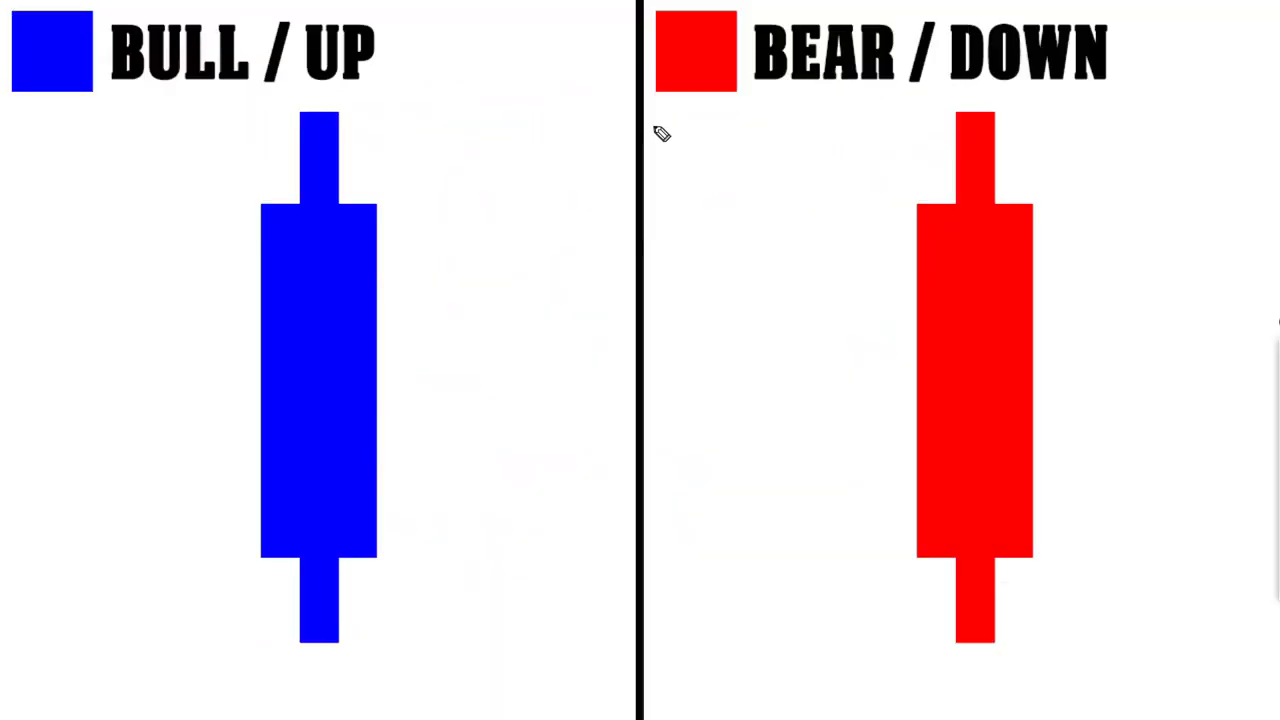
Handwrite the letters O, H, L and C beside the bear candle and expand them into words, beginning with "Open".
drag(670, 152, 670, 177)
drag(656, 245, 676, 250)
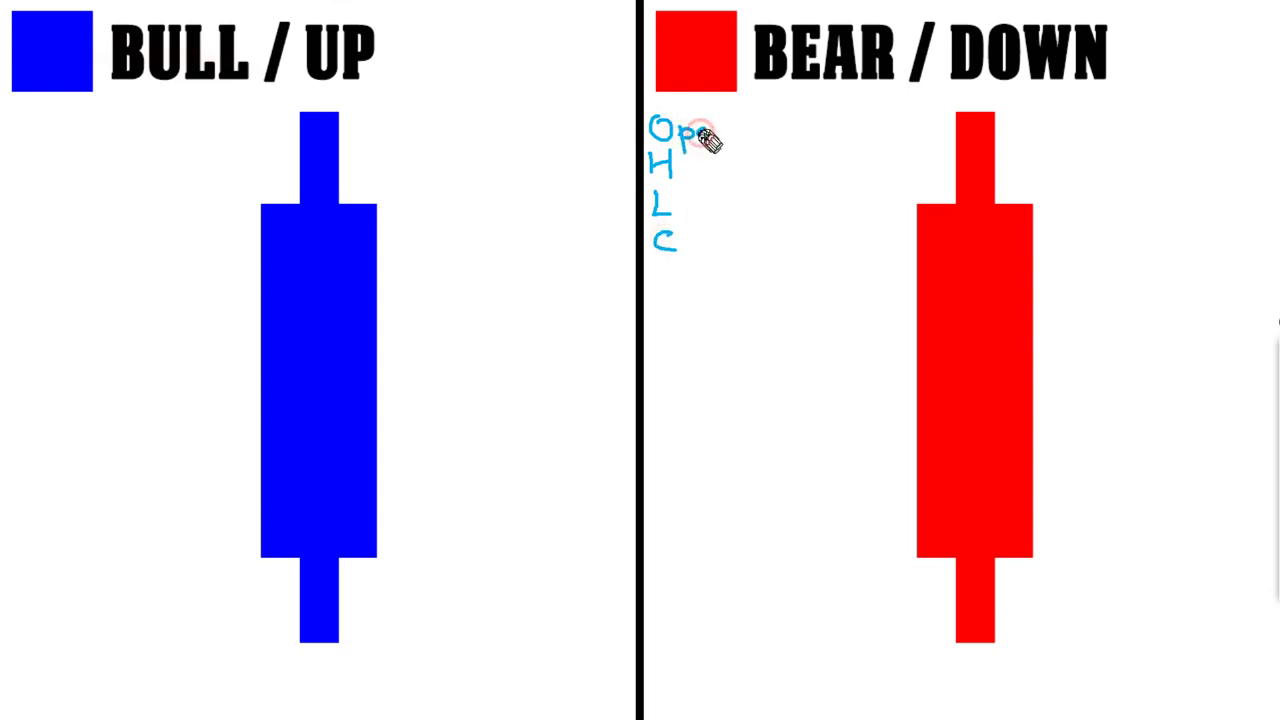
drag(716, 131, 713, 174)
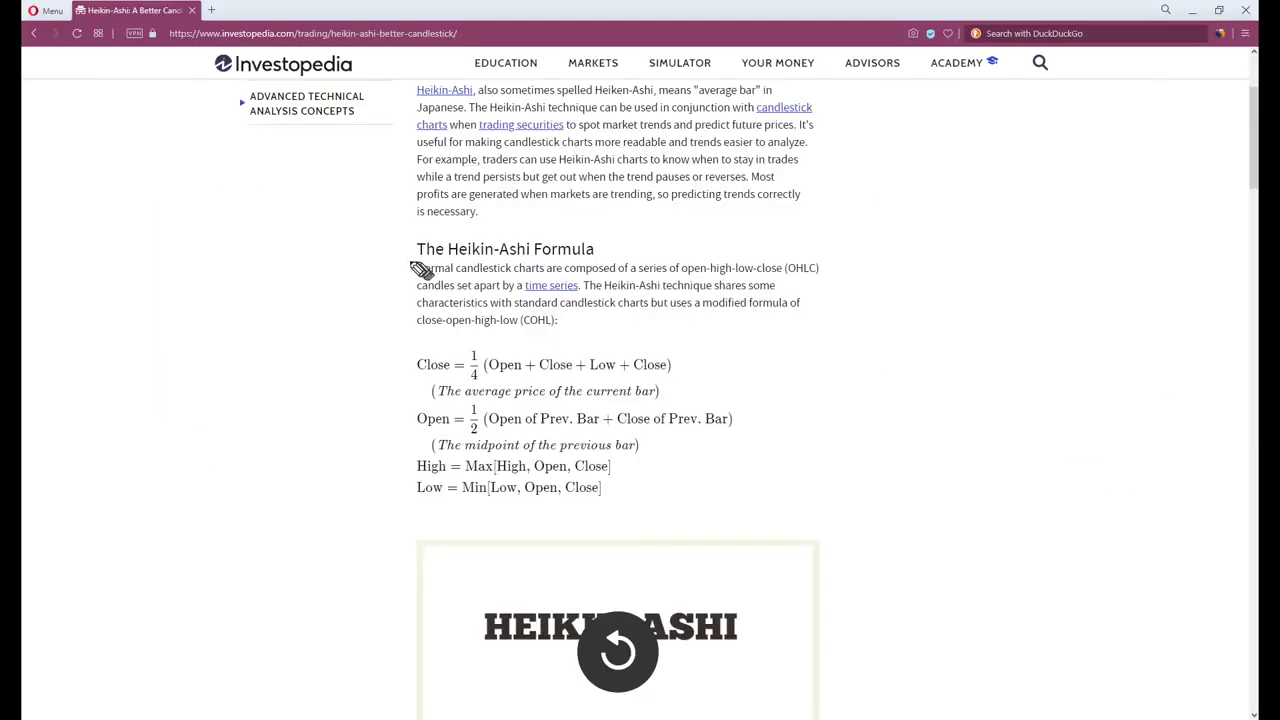
Underline the heading "The Heikin-Ashi Formula", draw an arrow to the formulas and handwrite "Yes!" beside them.
drag(400, 262, 607, 262)
mouse_move(290, 310)
mouse_down()
mouse_move(378, 362)
mouse_move(343, 363)
mouse_up()
drag(150, 224, 163, 240)
mouse_move(172, 226)
mouse_down()
mouse_move(158, 270)
mouse_move(185, 263)
mouse_up()
drag(200, 243, 192, 264)
drag(222, 224, 221, 258)
click(222, 276)
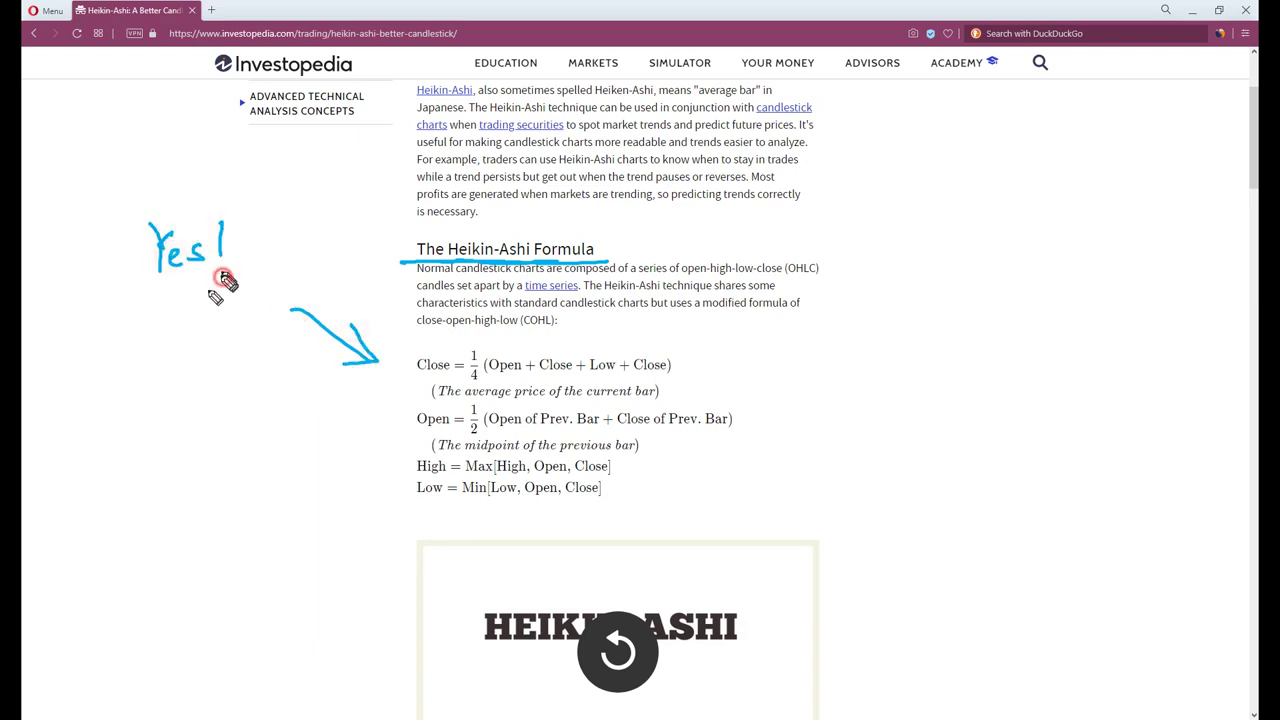
Handwrite a multi-line note below "Yes!" in the blank margin beside the Heikin-Ashi formulas.
drag(132, 327, 158, 323)
drag(145, 327, 144, 357)
drag(130, 358, 160, 345)
drag(168, 357, 206, 352)
mouse_move(138, 385)
mouse_down()
mouse_move(171, 420)
mouse_move(263, 420)
mouse_up()
mouse_move(120, 488)
mouse_down()
mouse_move(177, 506)
mouse_move(280, 478)
mouse_up()
click(281, 503)
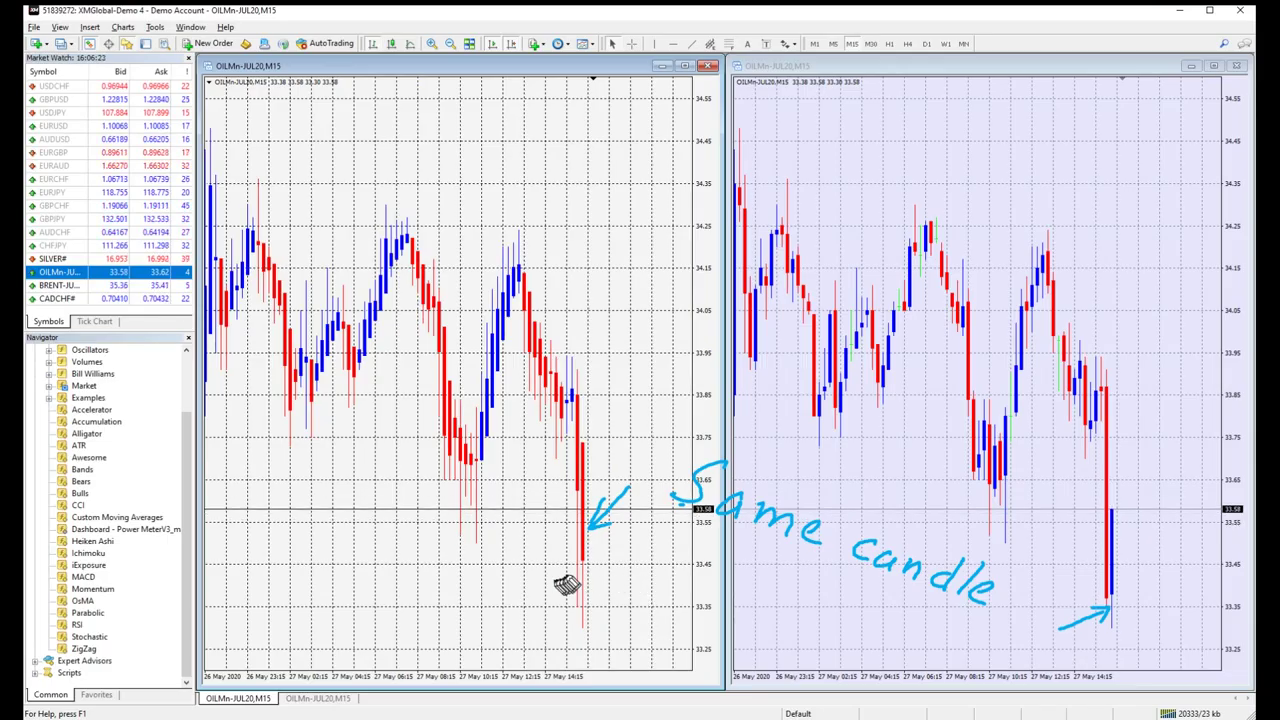
Mark price levels on the latest candle in both the Heikin Ashi chart and the candlestick chart.
drag(556, 573, 582, 566)
mouse_move(1100, 517)
mouse_down()
mouse_move(1134, 506)
mouse_move(1105, 512)
mouse_up()
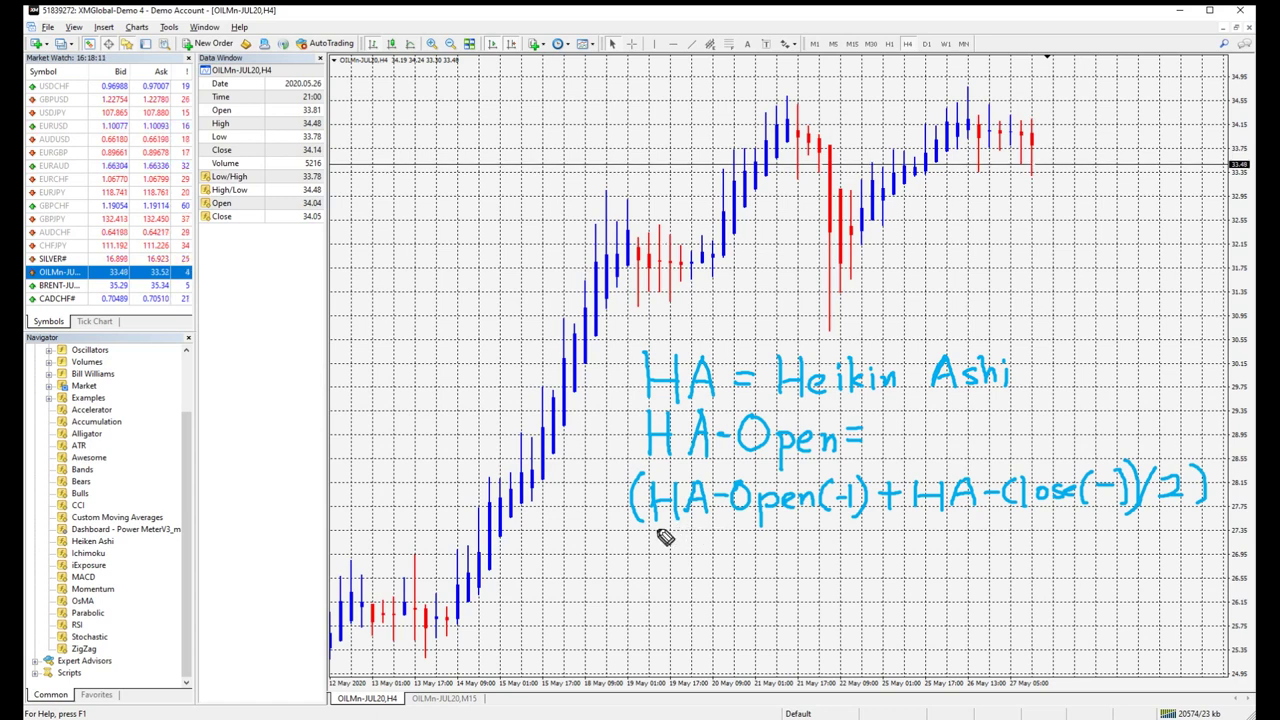
Underline the sum and the divisor of the HA-Open formula, and place a vertical line on the 26 May 2020 01:00 candle.
drag(652, 522, 1123, 525)
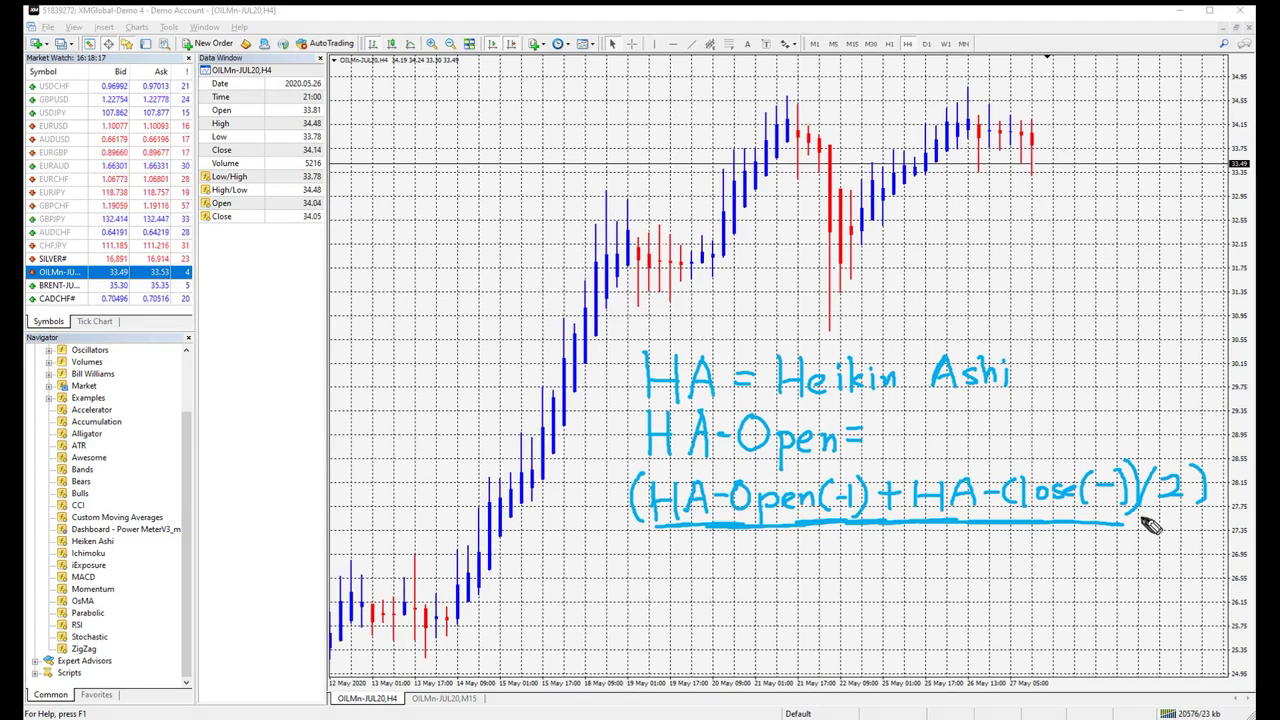
drag(1142, 522, 1182, 522)
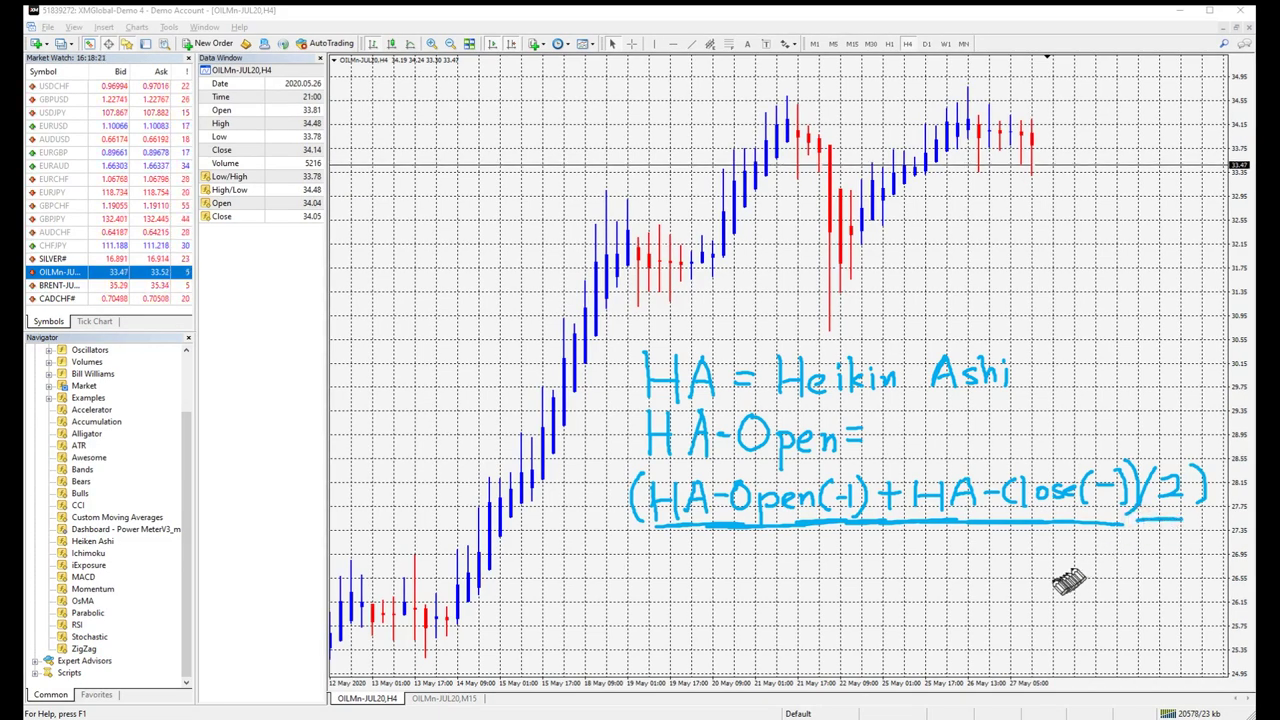
click(940, 163)
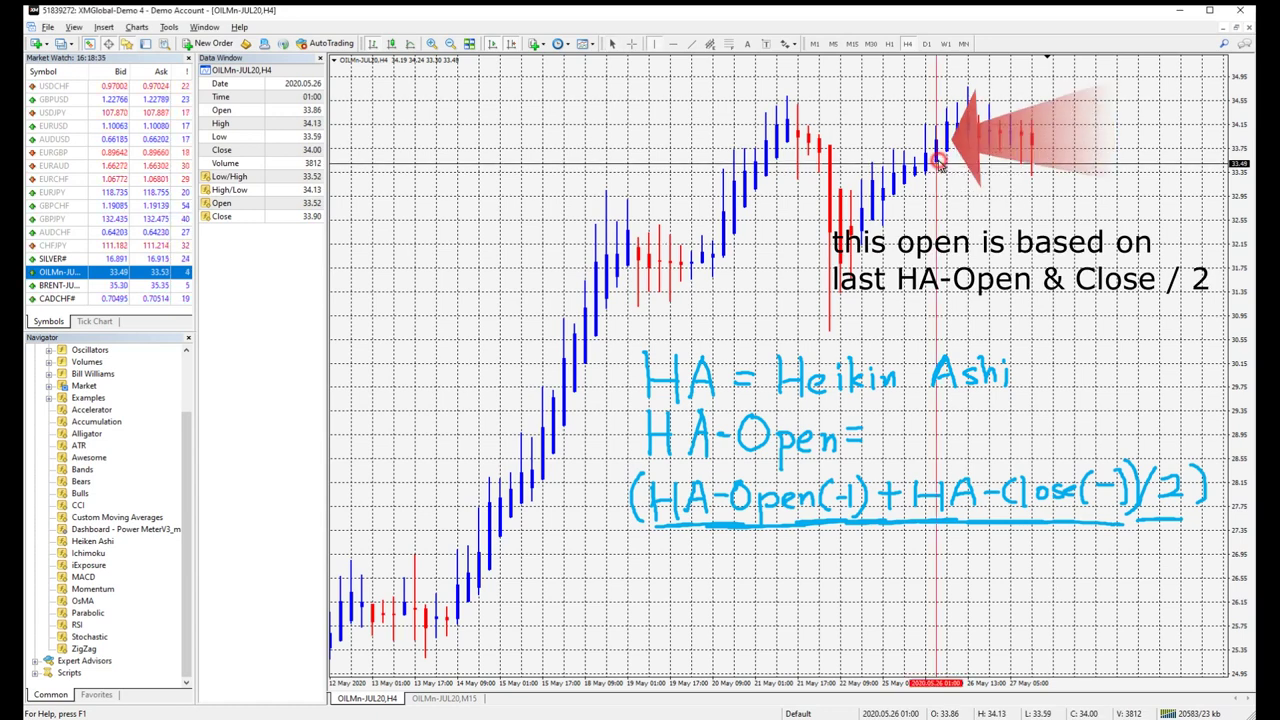
Underline the Heikin Ashi Open and Close values, handwrite their average as 33.71, and mark the matching Open value of the following candle.
drag(298, 211, 321, 209)
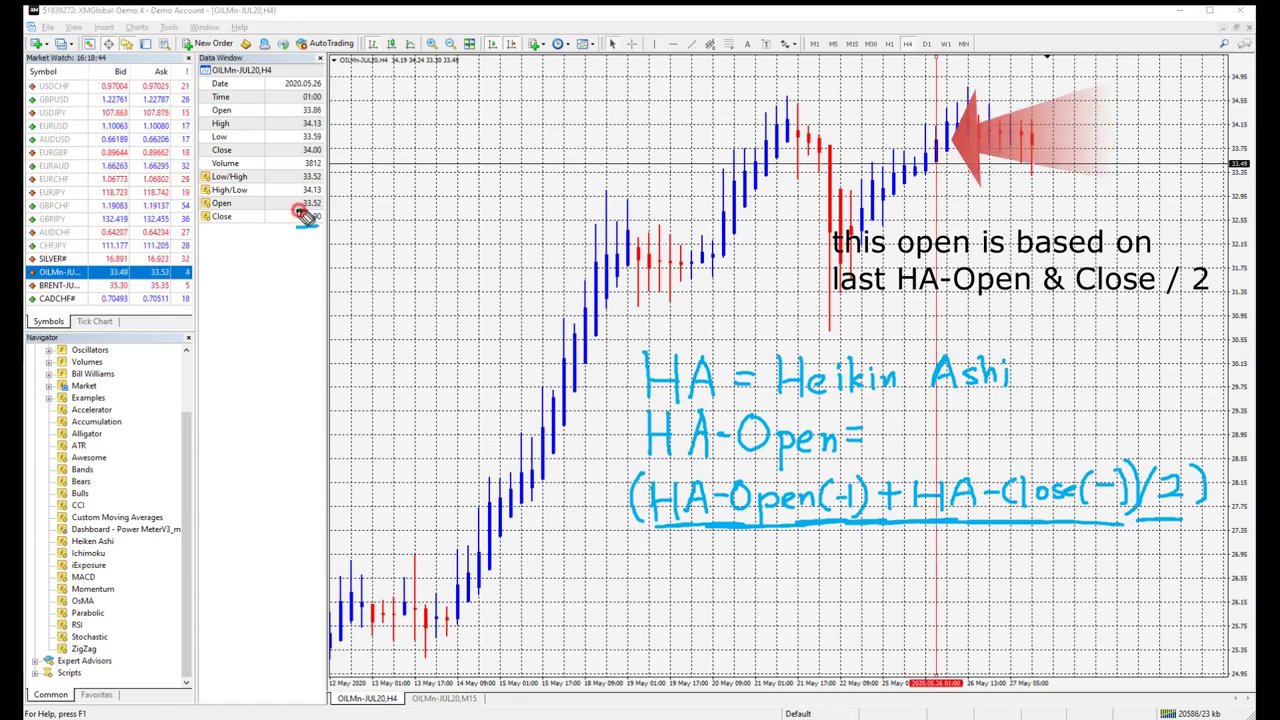
drag(298, 226, 318, 226)
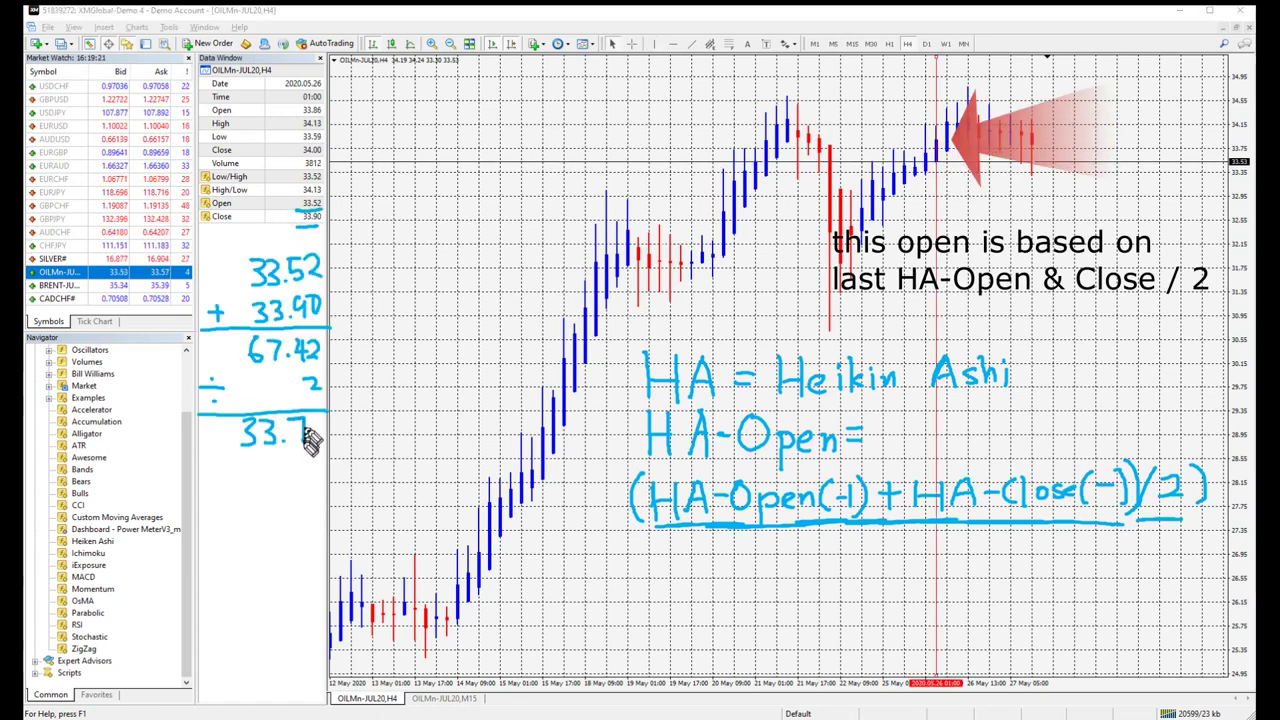
drag(313, 416, 313, 442)
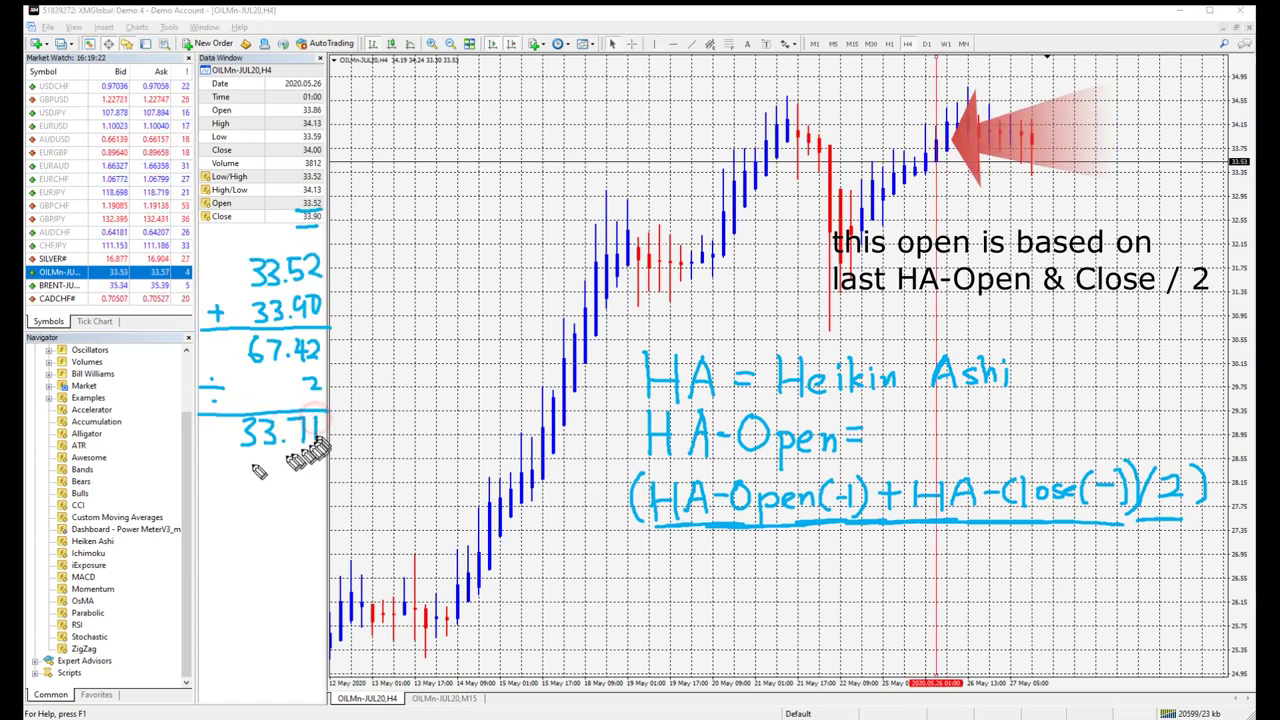
drag(205, 460, 322, 459)
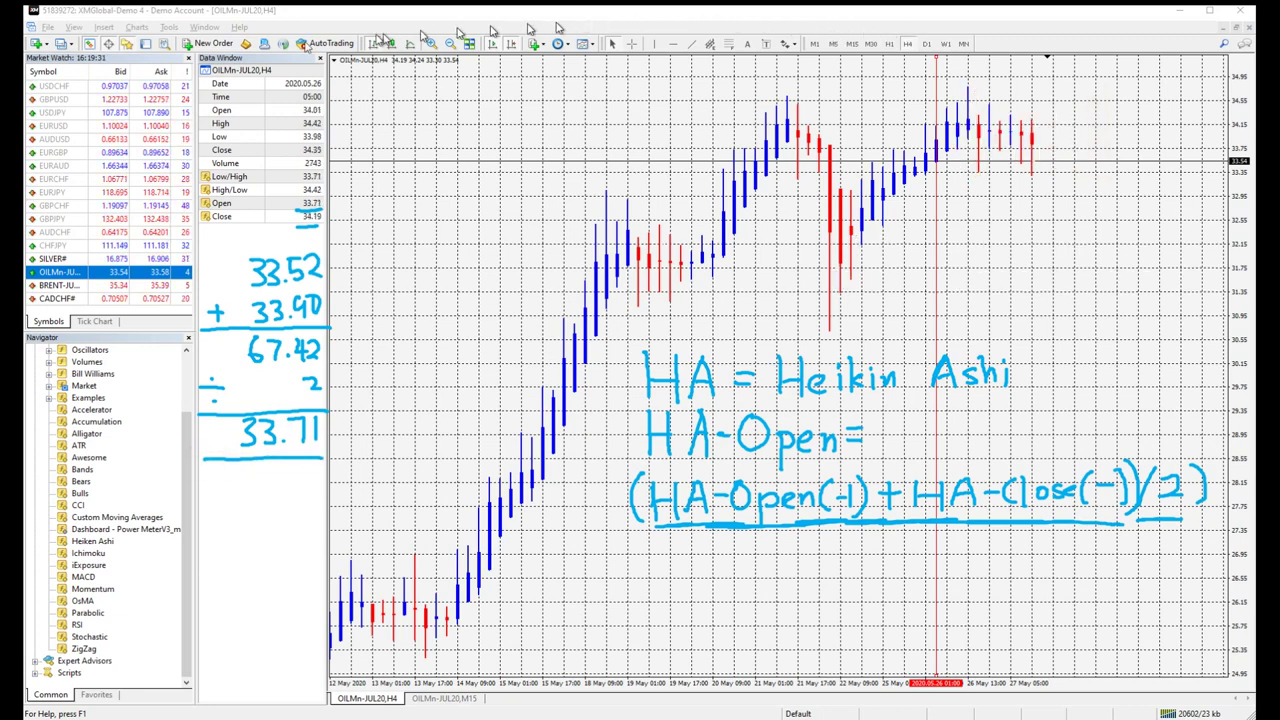
mouse_move(304, 188)
mouse_down()
mouse_move(294, 208)
mouse_move(316, 214)
mouse_move(322, 200)
mouse_up()
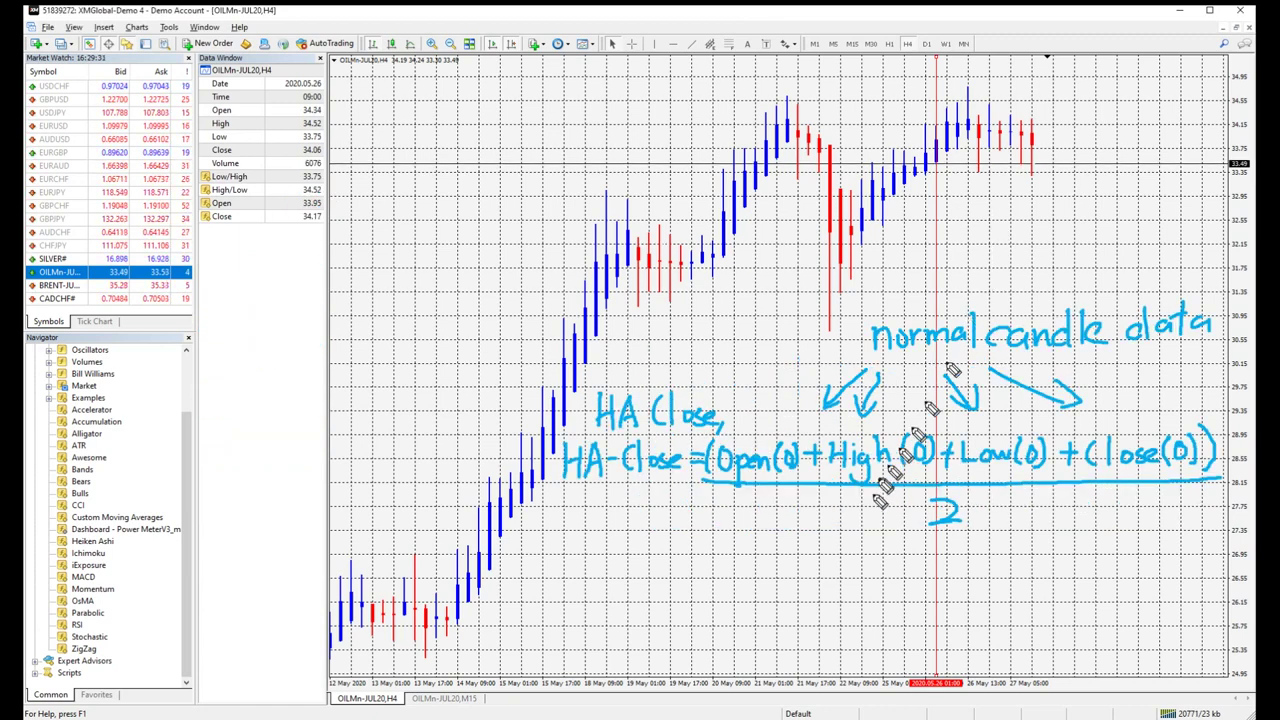
Circle the normal Open, High, Low and Close values, handwrite the HA-Close calculation below them, and underline the indicator's Close.
mouse_move(228, 118)
mouse_down()
mouse_move(196, 112)
mouse_move(200, 160)
mouse_move(340, 145)
mouse_move(265, 96)
mouse_up()
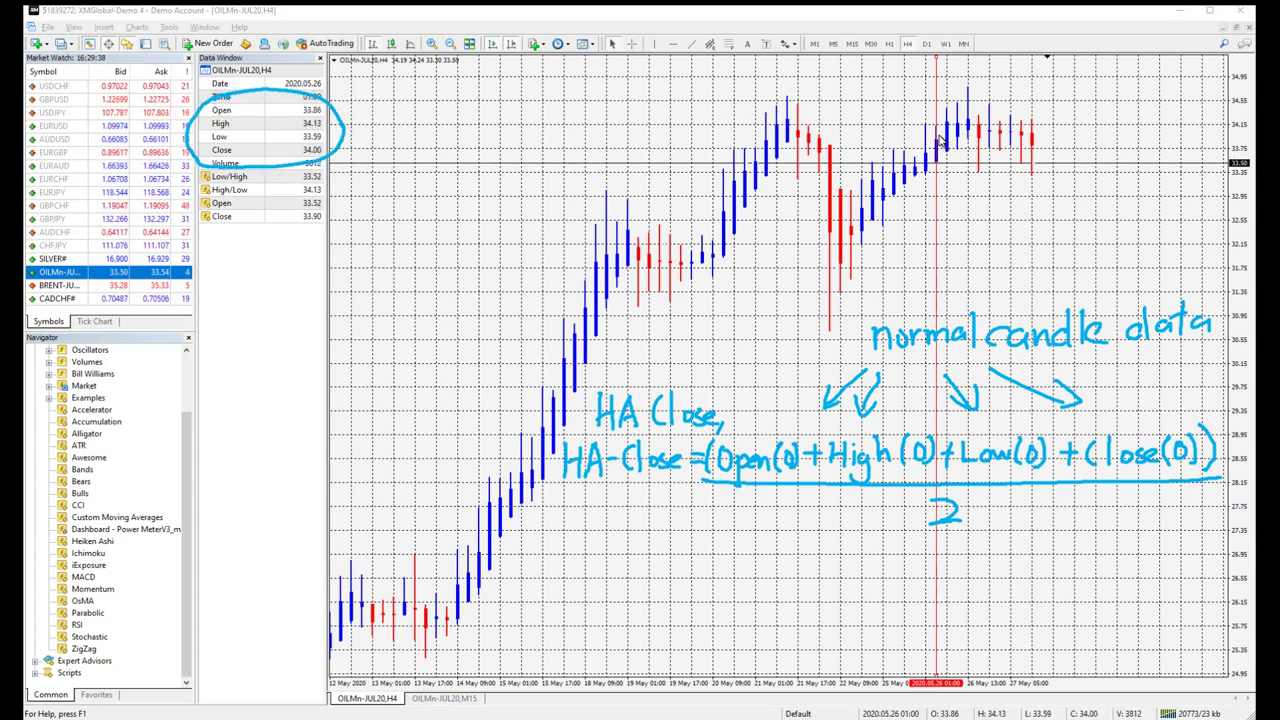
mouse_move(254, 255)
mouse_down()
mouse_move(286, 278)
mouse_move(293, 310)
mouse_move(271, 337)
mouse_move(314, 400)
mouse_move(255, 462)
mouse_move(310, 465)
mouse_move(310, 476)
mouse_up()
drag(202, 484, 324, 481)
drag(204, 227, 298, 228)
drag(326, 208, 330, 214)
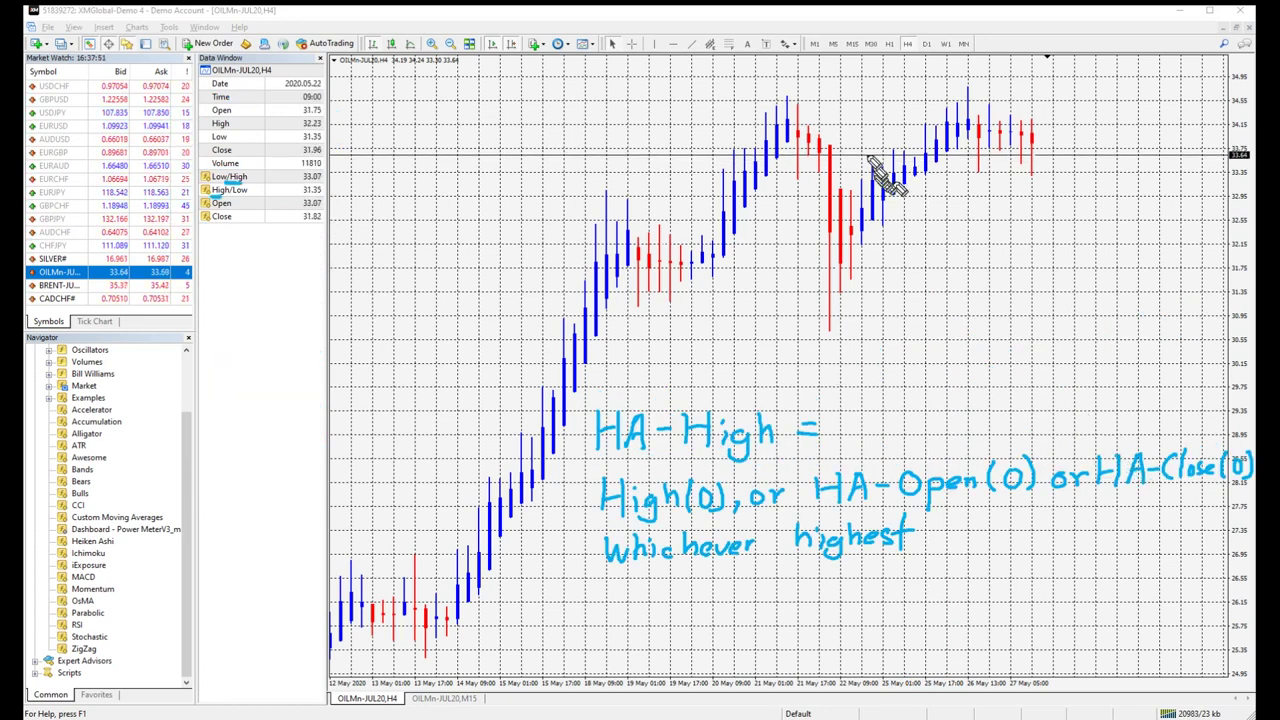
Draw an arrow to the top of the long red candle of 22 May 05:00 and place a vertical line on it.
drag(868, 128, 849, 146)
drag(848, 136, 861, 147)
click(654, 44)
click(830, 145)
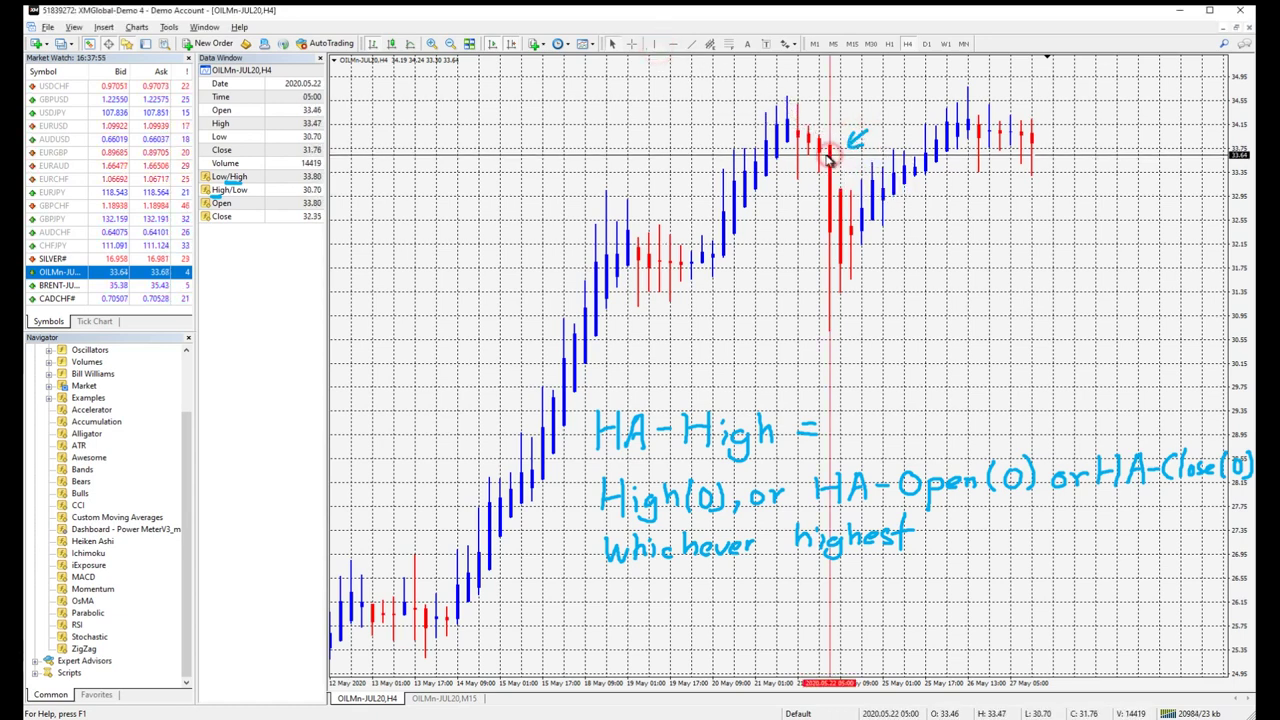
Place a horizontal line at the long red candle's high, and mark the matching values in the Data Window and on the price scale.
click(676, 45)
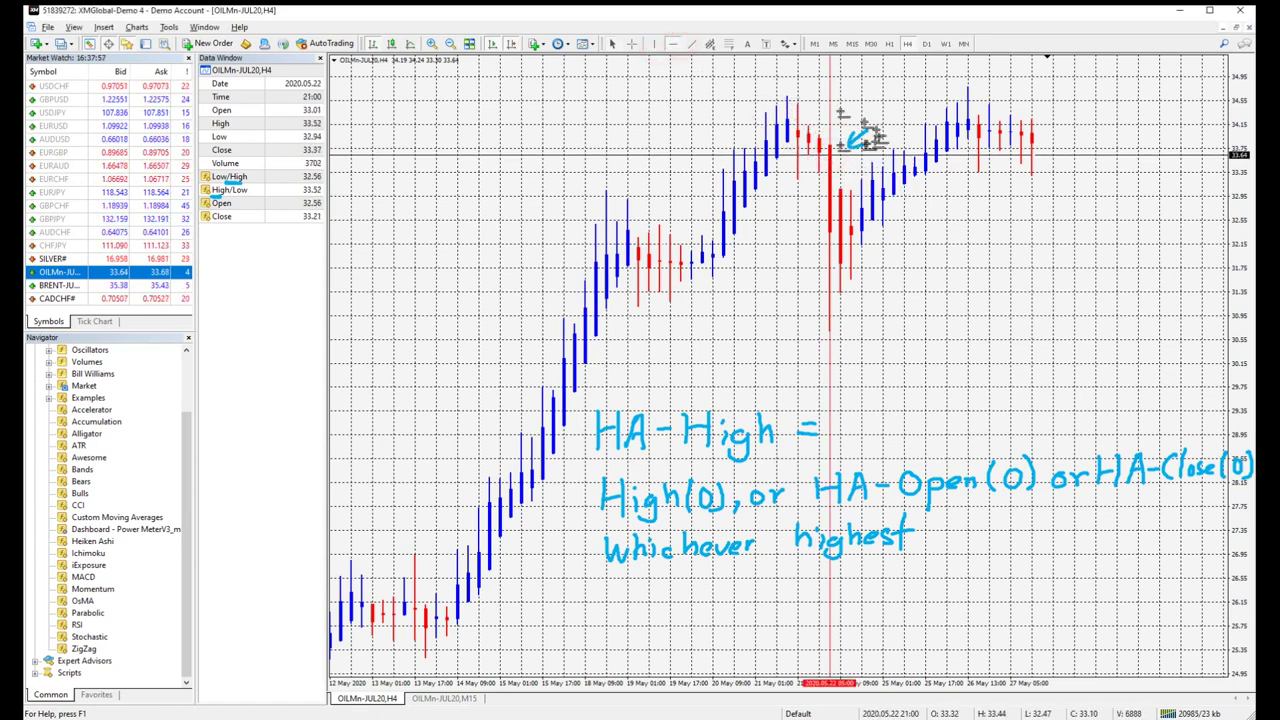
click(836, 145)
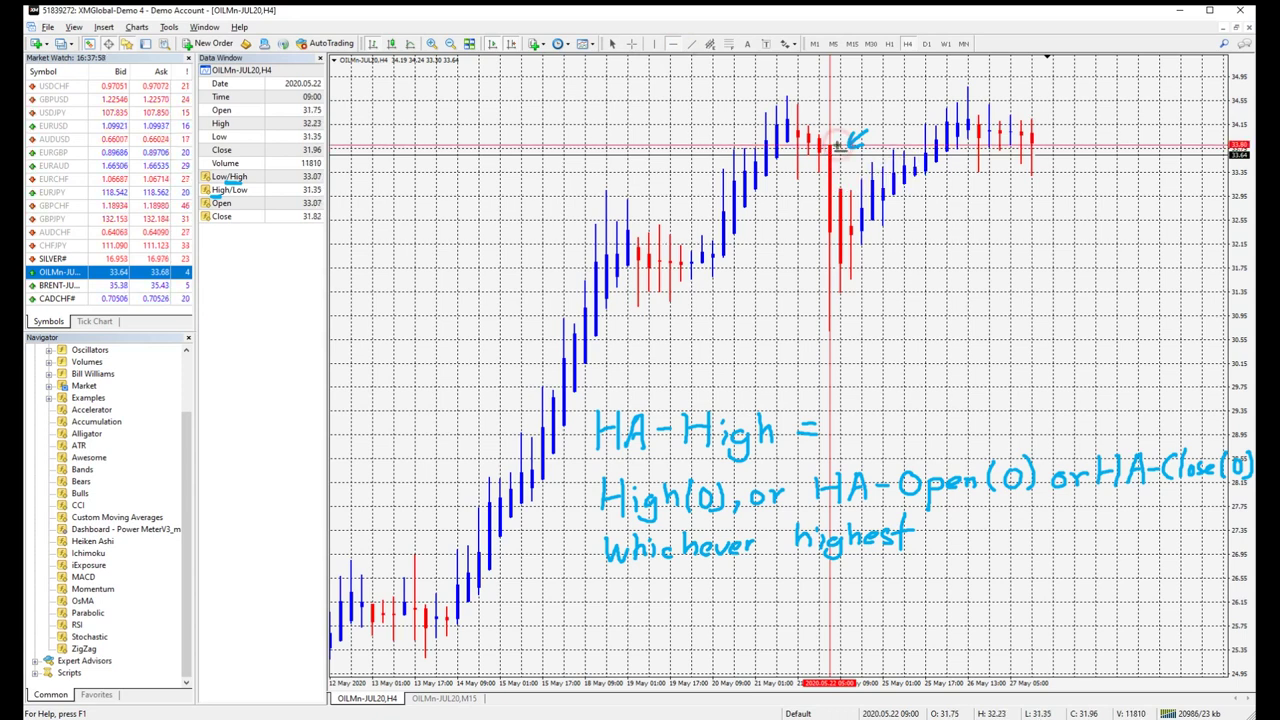
drag(322, 168, 330, 205)
drag(1238, 132, 1245, 150)
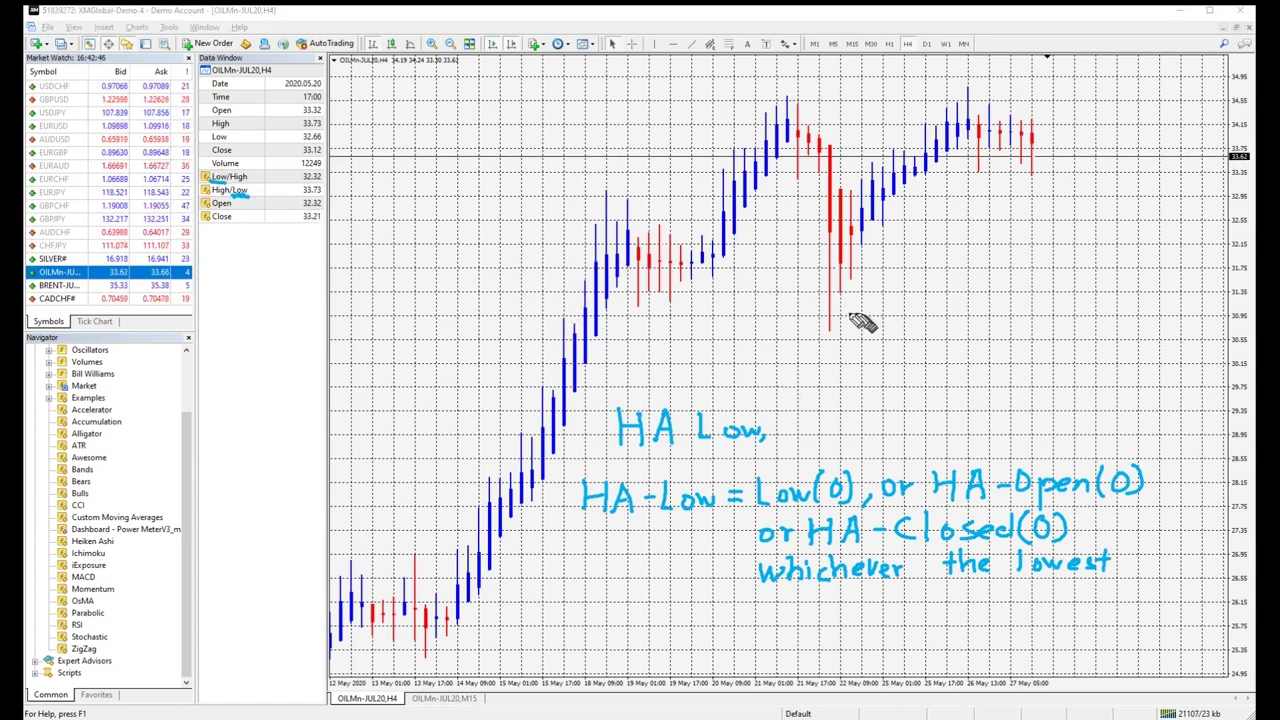
Point an arrow at the long red candle's low, place a horizontal line there and mark its level on the price scale.
drag(856, 306, 841, 321)
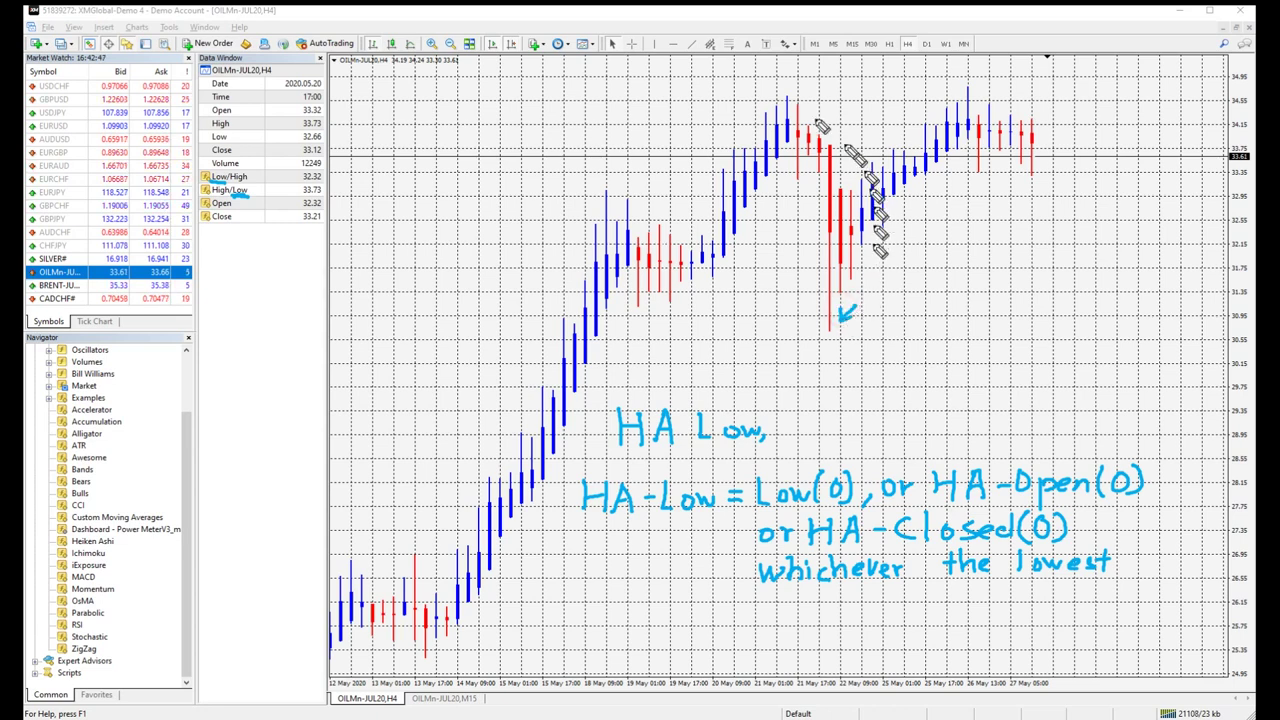
click(676, 45)
click(842, 333)
drag(1226, 335, 1247, 334)
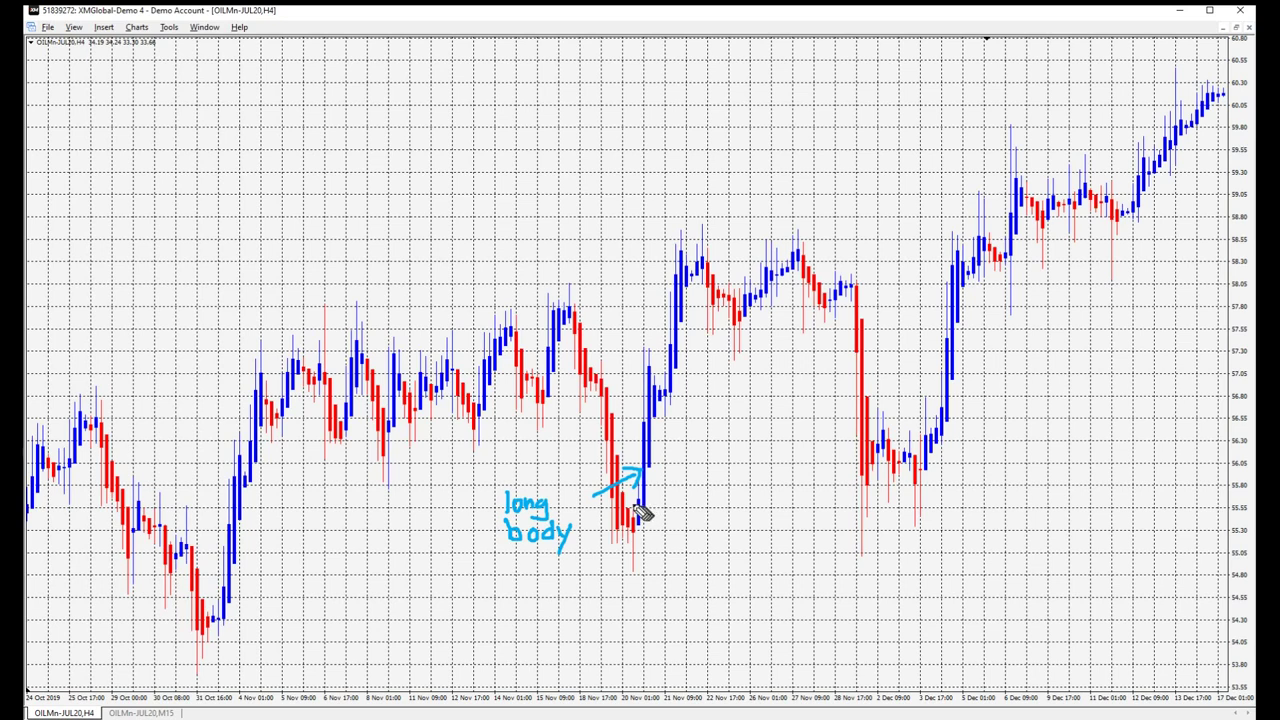
Handwrite "strong momentum" above the "long body" label at the rise around 20 November.
click(461, 452)
drag(461, 452, 519, 462)
mouse_move(440, 478)
mouse_down()
mouse_move(472, 490)
mouse_move(578, 482)
mouse_up()
click(593, 483)
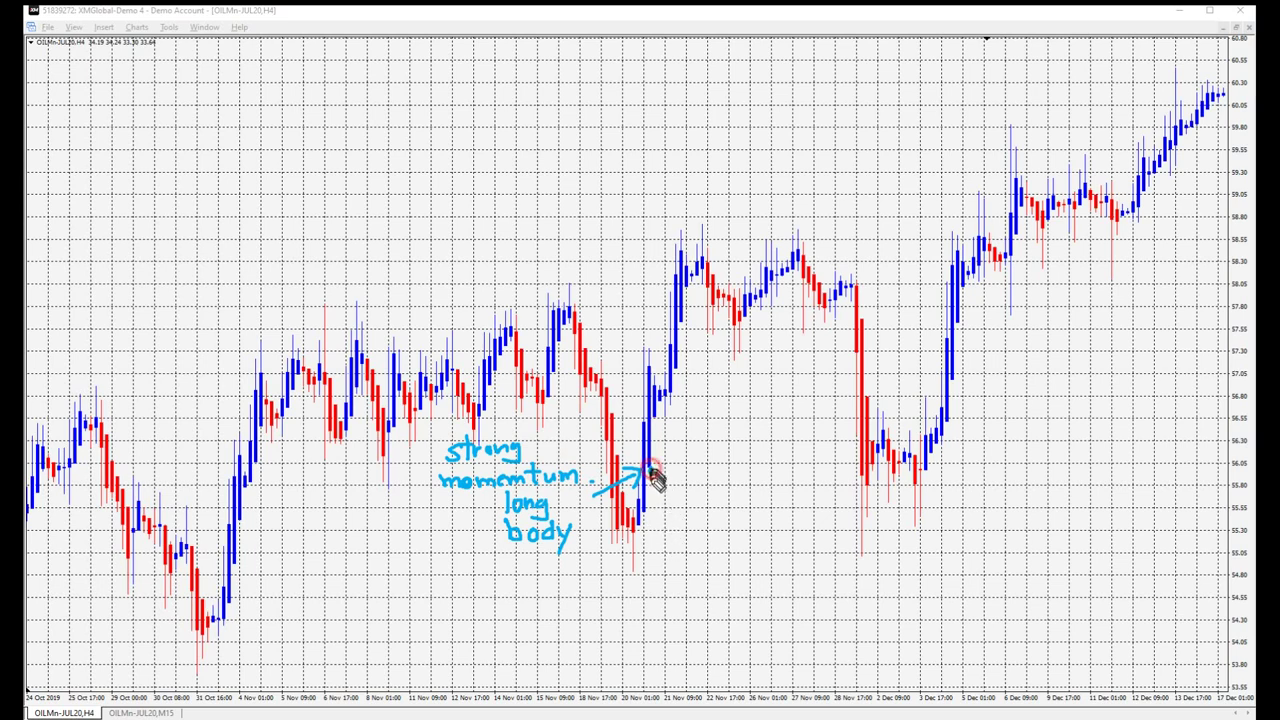
Label the absent lower wicks of the rising candles "missing" and handwrite a further note beside them.
drag(658, 466, 770, 456)
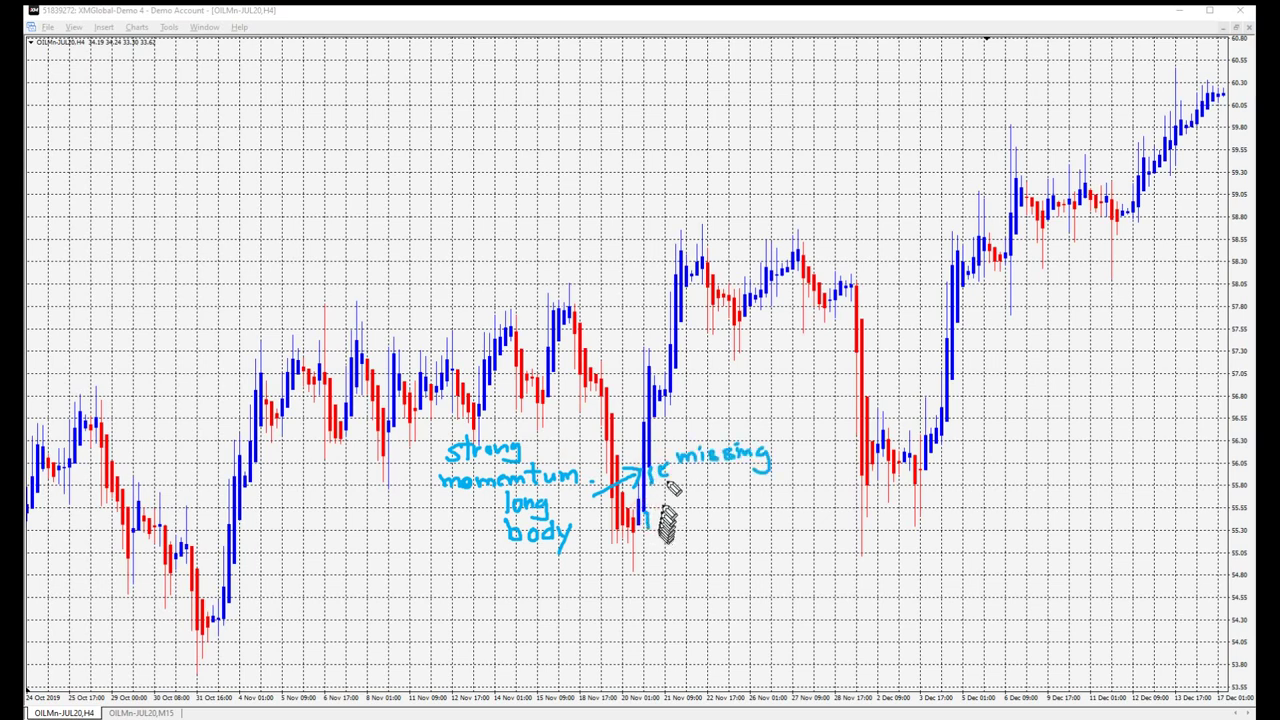
mouse_move(692, 548)
mouse_down()
mouse_move(794, 540)
mouse_move(888, 562)
mouse_move(950, 520)
mouse_move(1089, 503)
mouse_move(1134, 420)
mouse_move(1170, 500)
mouse_up()
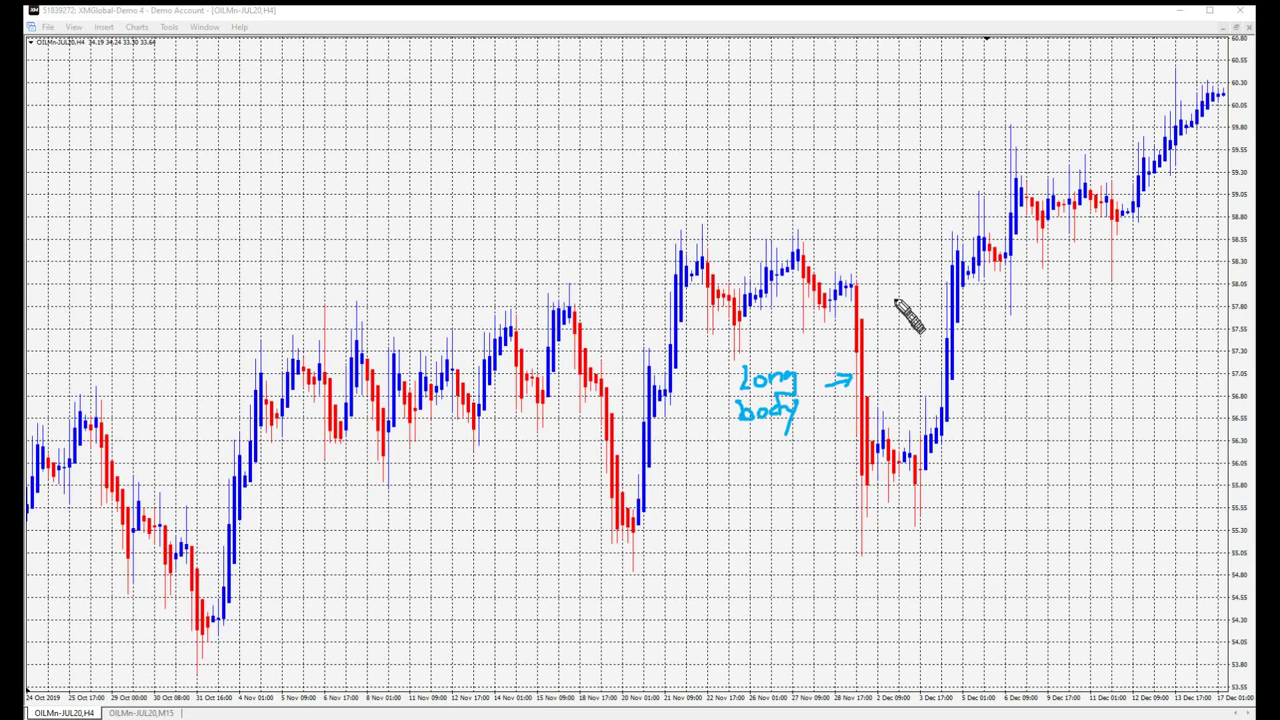
Label the falling candles' absent upper wicks "missing", handwrite "trend momentum strong" below the drop, and clear the annotations.
drag(863, 379, 867, 399)
mouse_move(862, 302)
mouse_down()
mouse_move(863, 326)
mouse_move(879, 302)
mouse_move(879, 351)
mouse_move(892, 282)
mouse_move(970, 224)
mouse_up()
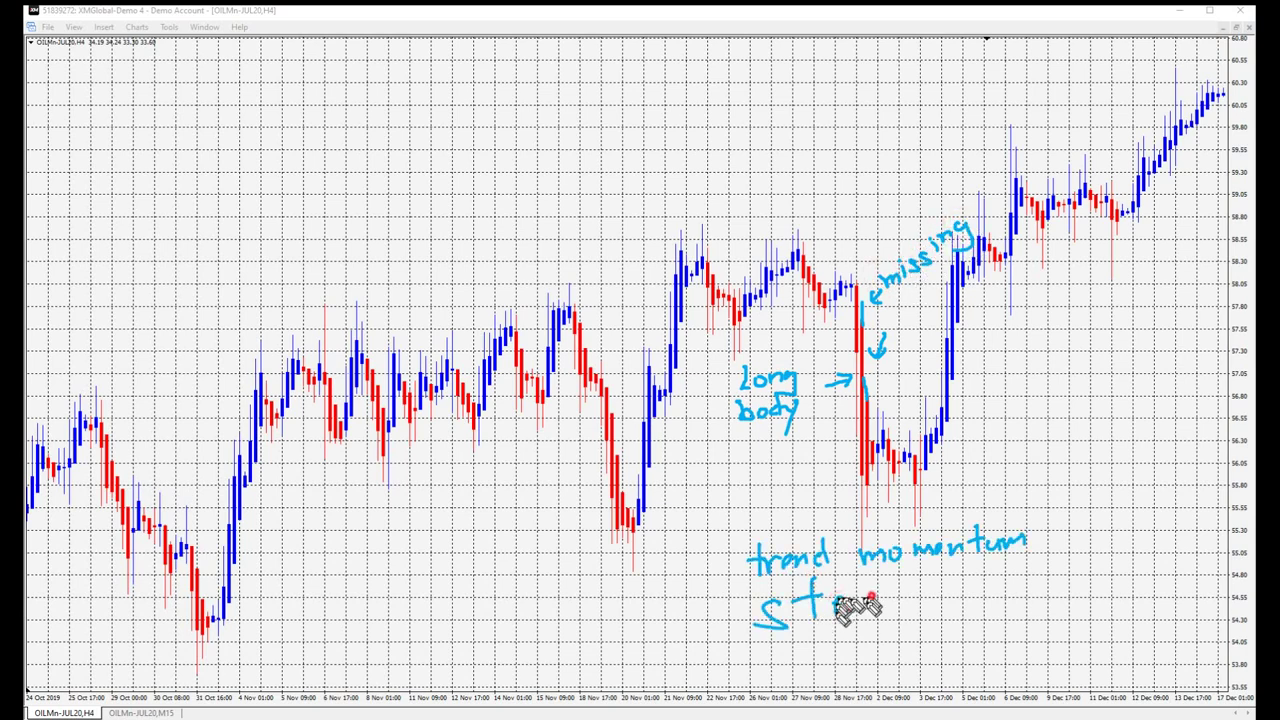
mouse_move(848, 605)
mouse_down()
mouse_move(975, 594)
mouse_move(970, 608)
mouse_up()
click(972, 624)
key(e)
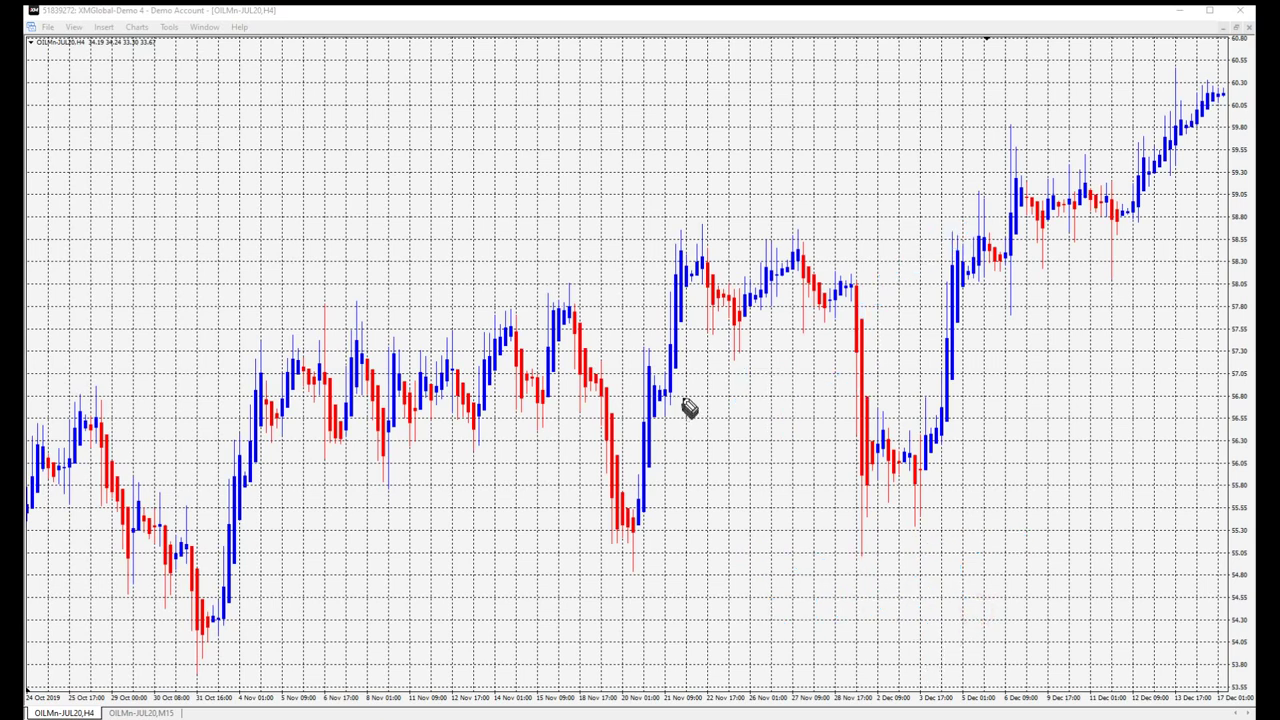
Mark the small candles in the rise near 21 November and those just after its peak, and handwrite a note above.
drag(684, 397, 672, 395)
mouse_move(716, 258)
mouse_down()
mouse_move(704, 264)
mouse_move(716, 268)
mouse_up()
mouse_move(676, 100)
mouse_down()
mouse_move(814, 103)
mouse_move(826, 148)
mouse_move(846, 134)
mouse_up()
click(860, 143)
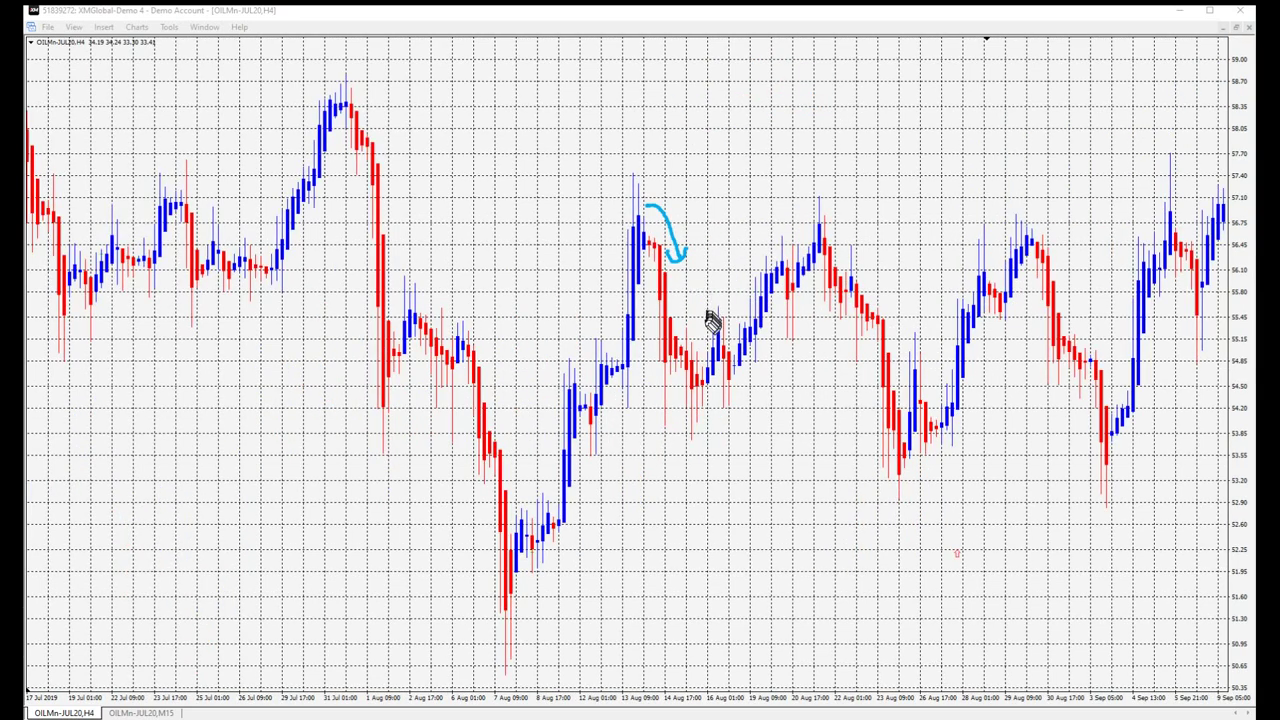
Draw a downward arrow beside the minor peak near 16 August, and mark the sideways candles around 7 to 12 November.
drag(701, 316, 722, 358)
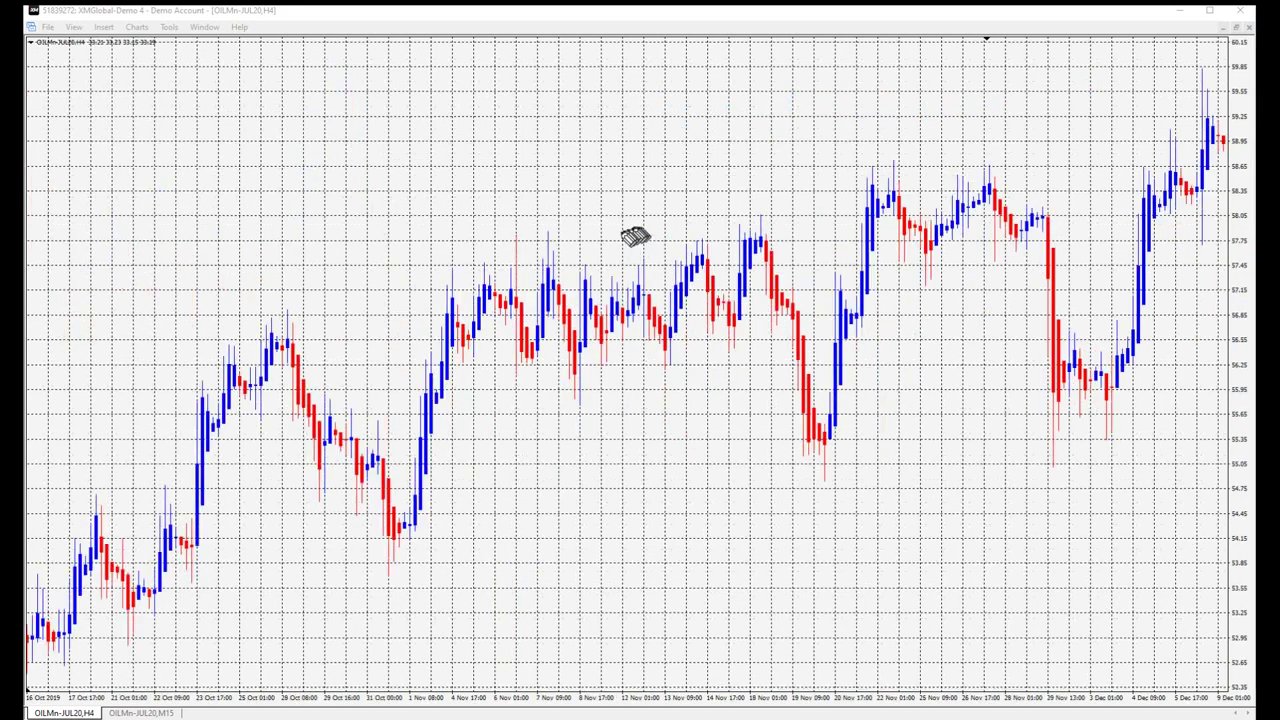
mouse_move(629, 196)
mouse_down()
mouse_move(414, 357)
mouse_move(550, 198)
mouse_up()
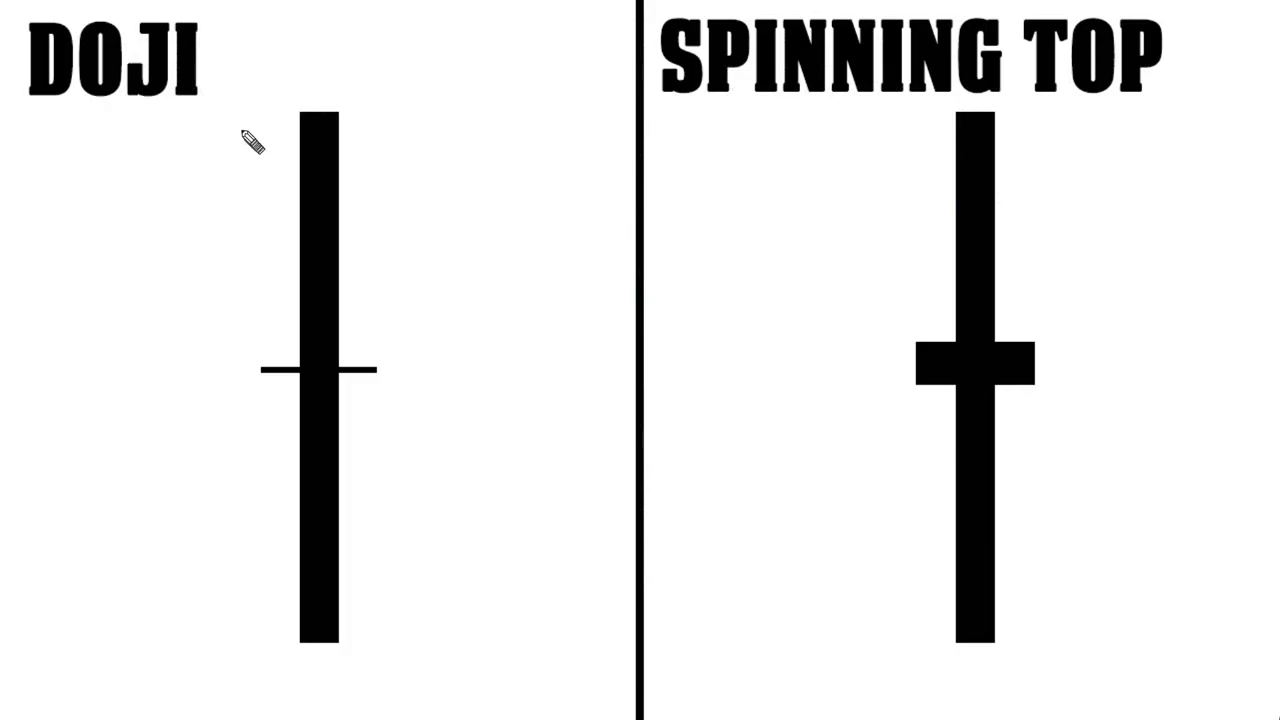
Draw an arrow to the doji's upper wick and handwrite "どじ" beside the DOJI title.
mouse_move(243, 128)
mouse_down()
mouse_move(265, 155)
mouse_move(267, 139)
mouse_up()
drag(247, 34, 252, 48)
mouse_move(265, 42)
mouse_down()
mouse_move(268, 68)
mouse_move(271, 41)
mouse_up()
drag(275, 31, 280, 38)
mouse_move(289, 38)
mouse_down()
mouse_move(311, 68)
mouse_move(315, 41)
mouse_up()
drag(320, 31, 327, 41)
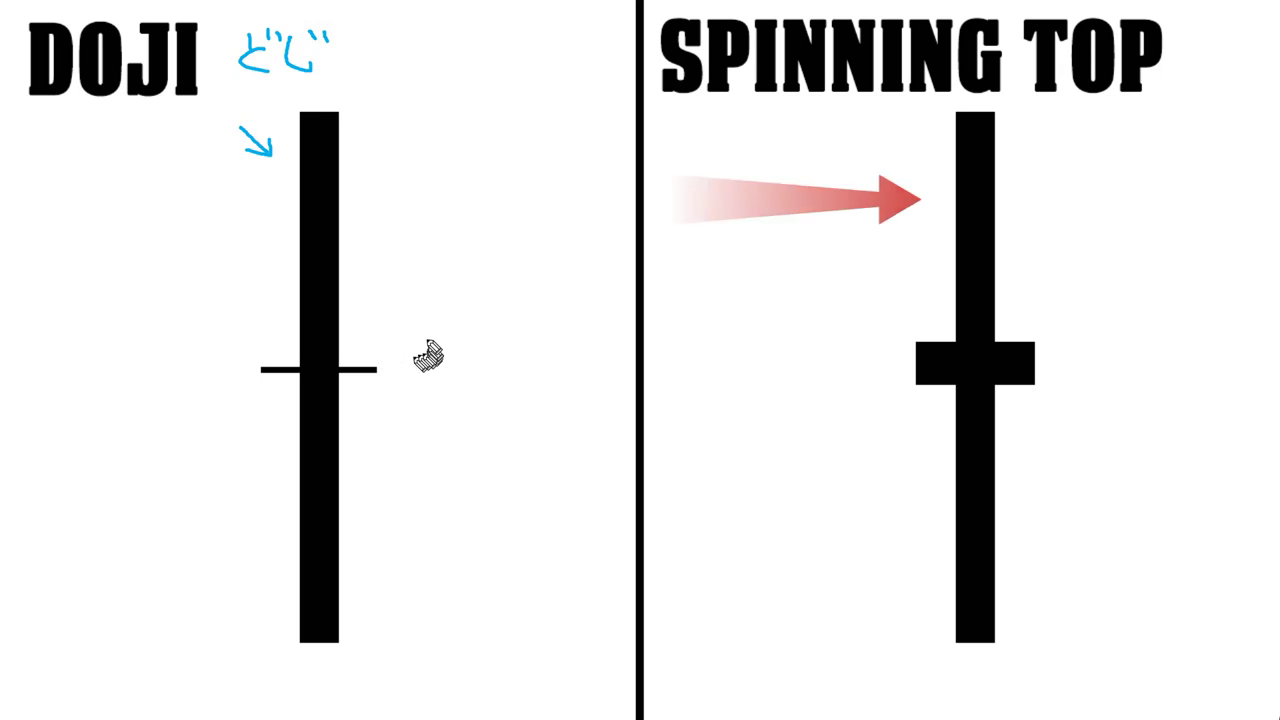
Point an arrow at the doji's thin body, handwrite a label beside it and mark the body.
drag(430, 333, 393, 365)
mouse_move(396, 348)
mouse_down()
mouse_move(412, 362)
mouse_move(468, 322)
mouse_up()
drag(492, 302, 505, 325)
drag(513, 316, 540, 325)
drag(545, 312, 558, 335)
mouse_move(300, 352)
mouse_down()
mouse_move(263, 380)
mouse_move(318, 390)
mouse_up()
Draw arrows pointing to the doji's upper and lower wicks.
drag(394, 221, 358, 252)
drag(362, 232, 380, 249)
mouse_move(396, 466)
mouse_down()
mouse_move(350, 511)
mouse_move(372, 508)
mouse_up()
Mark the spinning top's upper wick and body with arrows, and handwrite a label beside the body.
mouse_move(901, 150)
mouse_down()
mouse_move(946, 178)
mouse_move(916, 183)
mouse_up()
drag(866, 338, 896, 346)
drag(796, 273, 793, 299)
drag(808, 285, 829, 298)
mouse_move(831, 285)
mouse_down()
mouse_move(819, 318)
mouse_move(866, 297)
mouse_up()
drag(880, 286, 905, 302)
drag(931, 319, 934, 325)
Draw arrows pointing to the spinning top's upper and lower wicks from the opposite side.
mouse_move(1049, 206)
mouse_down()
mouse_move(1011, 229)
mouse_move(1030, 228)
mouse_up()
drag(1045, 487, 1016, 532)
drag(1018, 506, 1040, 521)
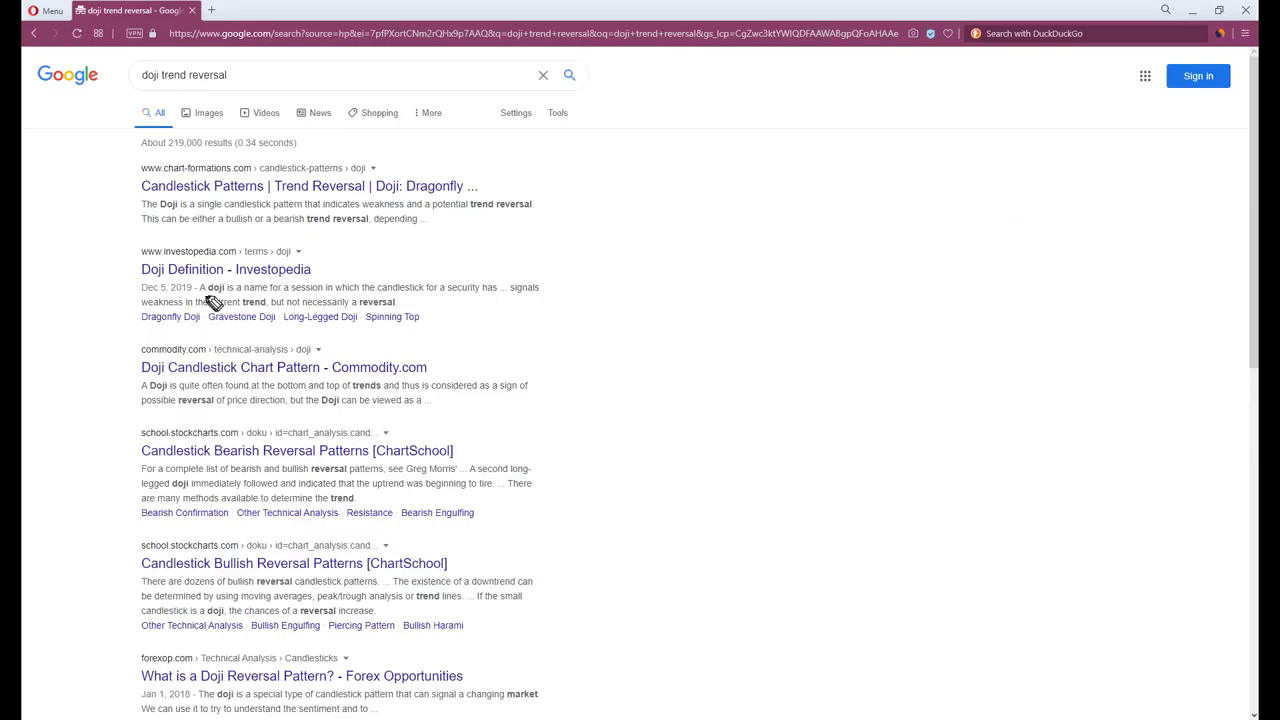
Underline the doji's weakening-trend wording in the Investopedia search result and the slowing-momentum sentence in the Forex Academy article.
drag(197, 295, 232, 298)
drag(509, 294, 540, 294)
drag(141, 309, 184, 309)
drag(270, 309, 405, 309)
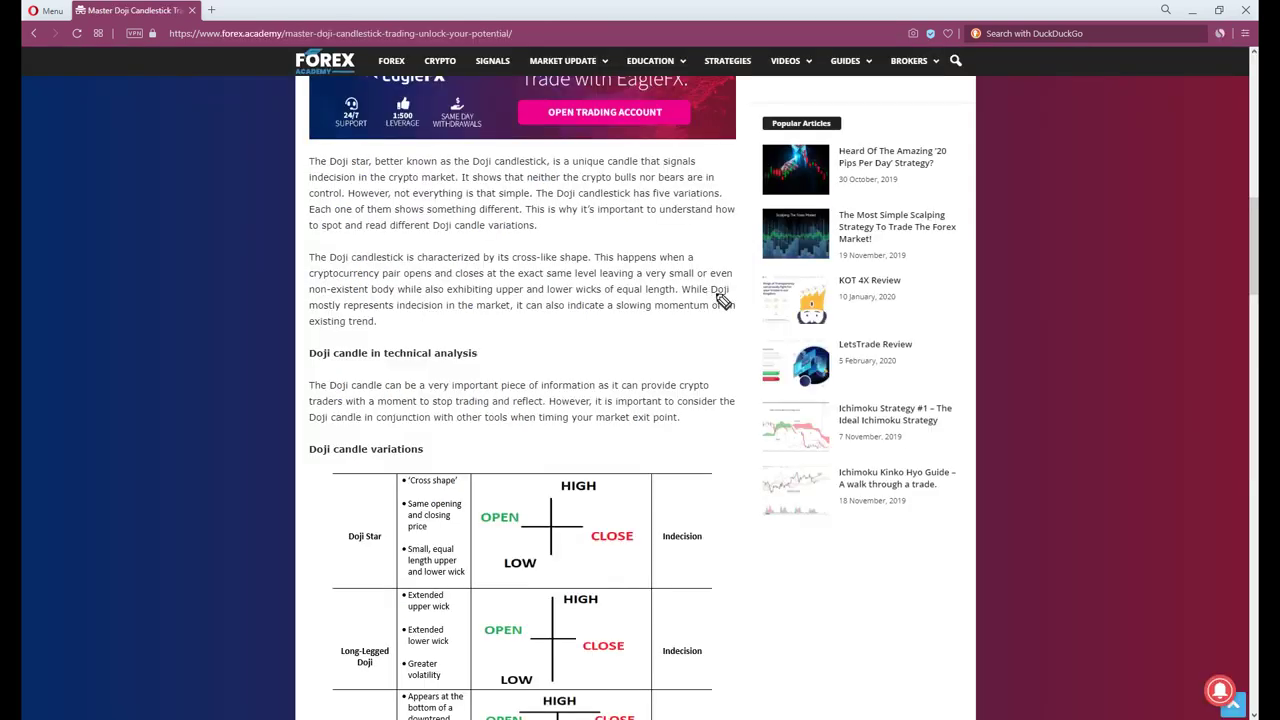
drag(710, 296, 730, 296)
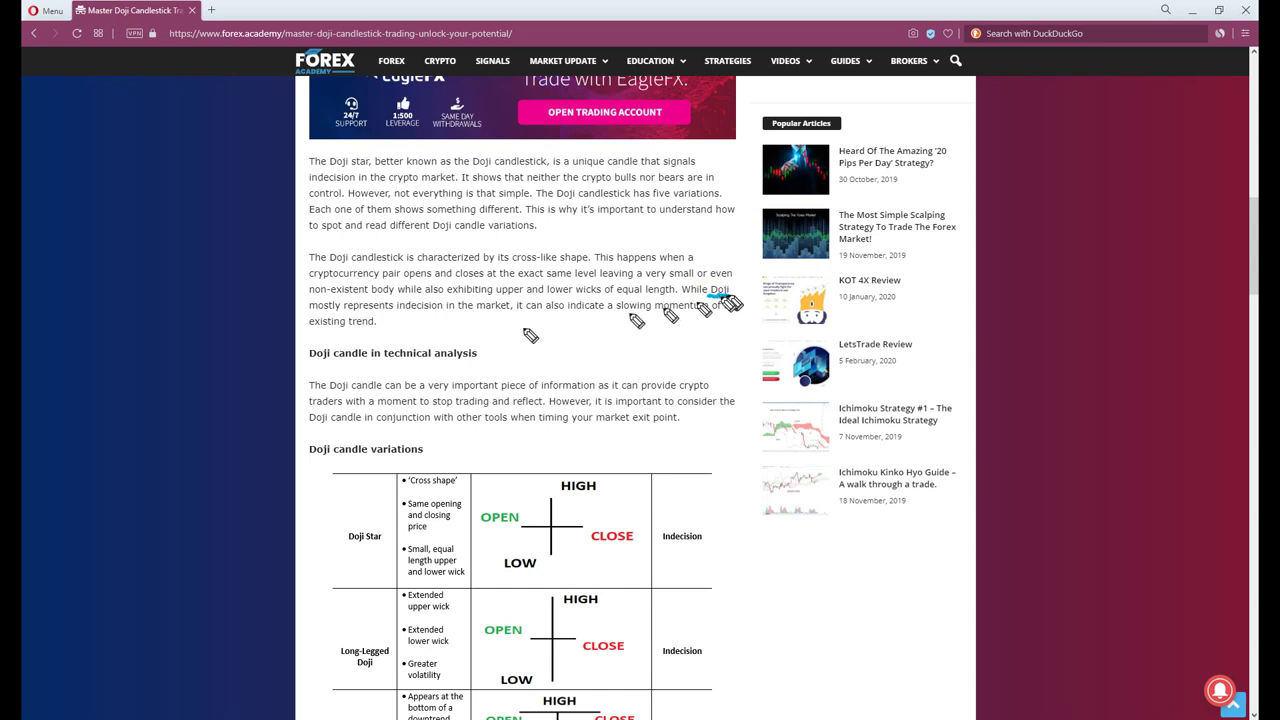
drag(345, 313, 710, 313)
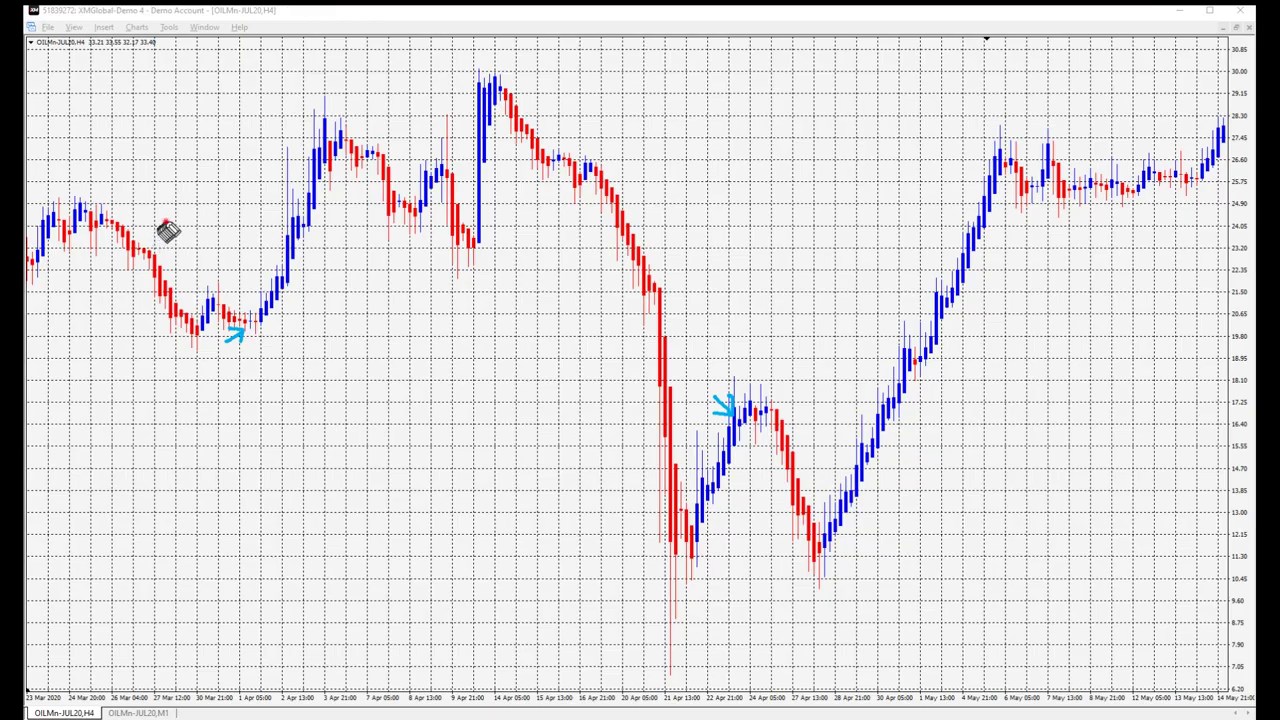
Draw arrows on the OILMn-JUL20 H4 chart pointing to small-bodied candles before trend moves and during consolidations.
mouse_move(165, 222)
mouse_down()
mouse_move(147, 241)
mouse_move(158, 242)
mouse_up()
drag(792, 387, 773, 409)
drag(776, 394, 786, 405)
mouse_move(1015, 207)
mouse_down()
mouse_move(1036, 192)
mouse_move(1035, 203)
mouse_up()
drag(402, 134, 379, 148)
drag(384, 137, 391, 149)
mouse_move(945, 388)
mouse_down()
mouse_move(921, 369)
mouse_move(934, 367)
mouse_up()
drag(1165, 157, 1157, 163)
drag(1157, 151, 1170, 165)
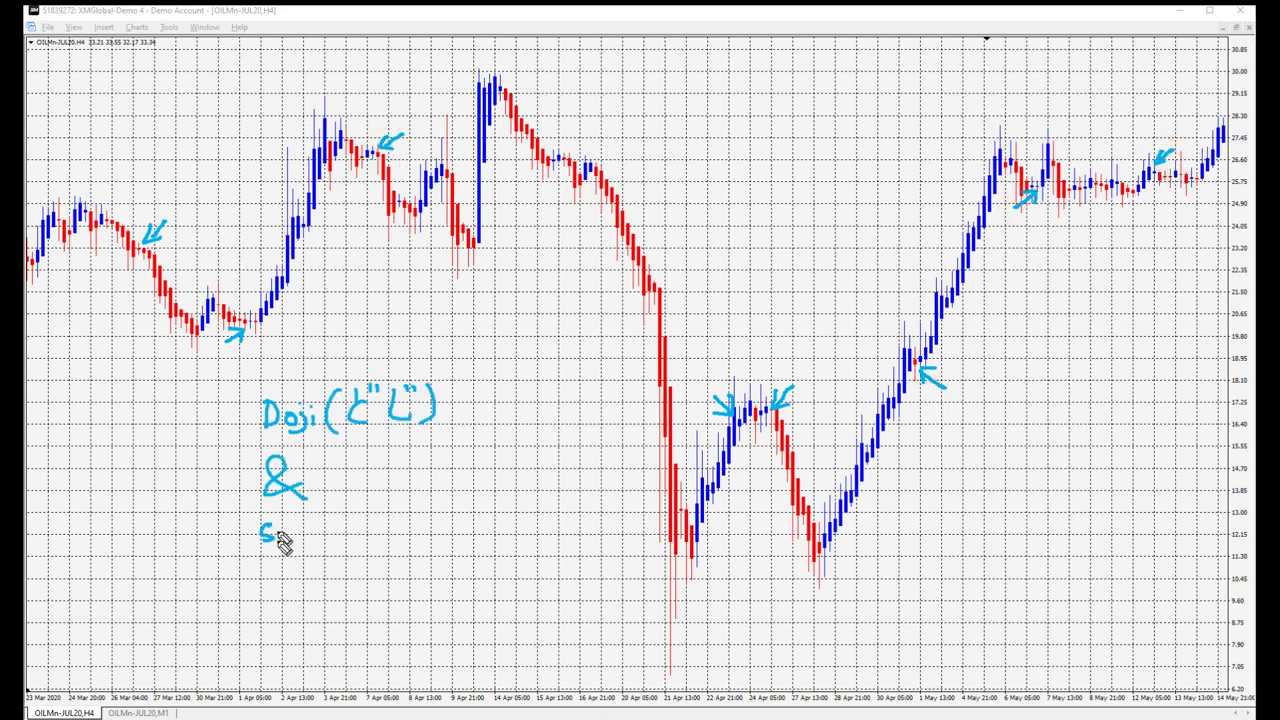
Handwrite the second candle type's name beneath "Doji &" in the chart's empty area.
drag(279, 525, 301, 545)
mouse_move(306, 545)
mouse_down()
mouse_move(600, 506)
mouse_move(566, 554)
mouse_move(636, 540)
mouse_up()
drag(514, 491, 482, 540)
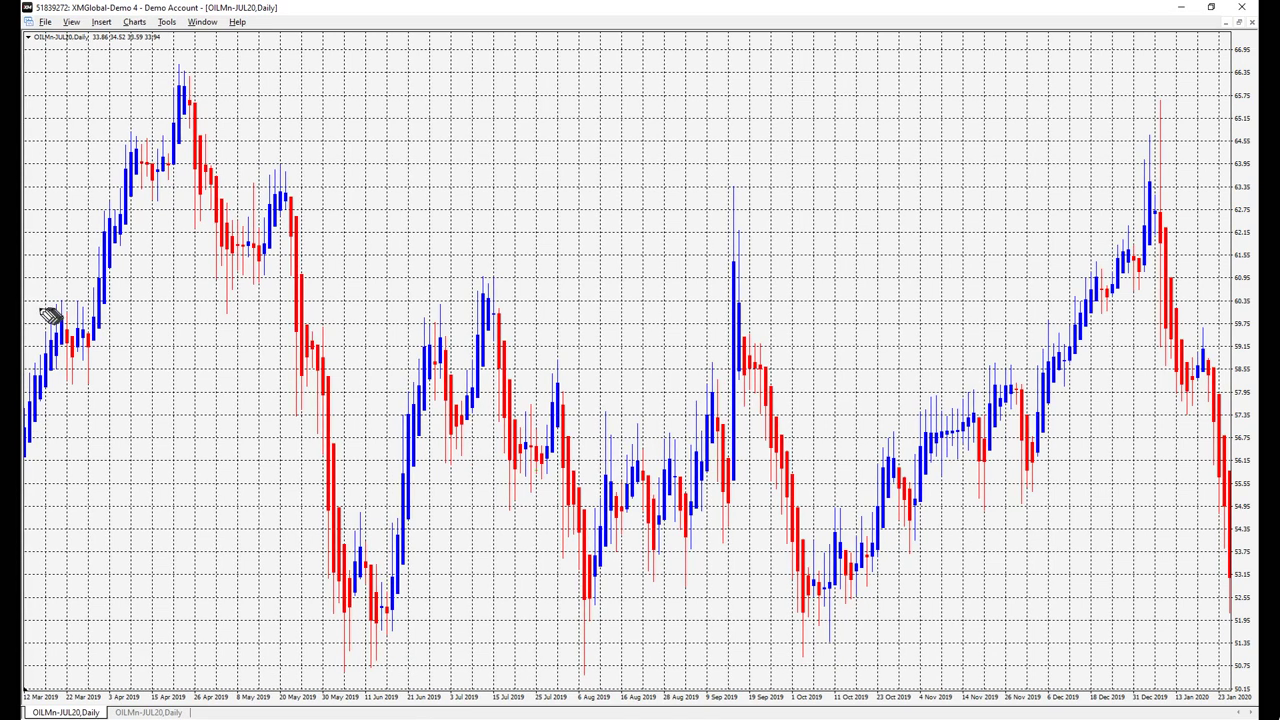
Draw horizontal lines above and below the late March 2019 consolidation on the daily chart, and point an arrow at each.
drag(28, 303, 124, 303)
drag(25, 379, 116, 375)
drag(29, 274, 43, 298)
drag(44, 283, 48, 300)
drag(33, 412, 50, 394)
drag(40, 396, 57, 397)
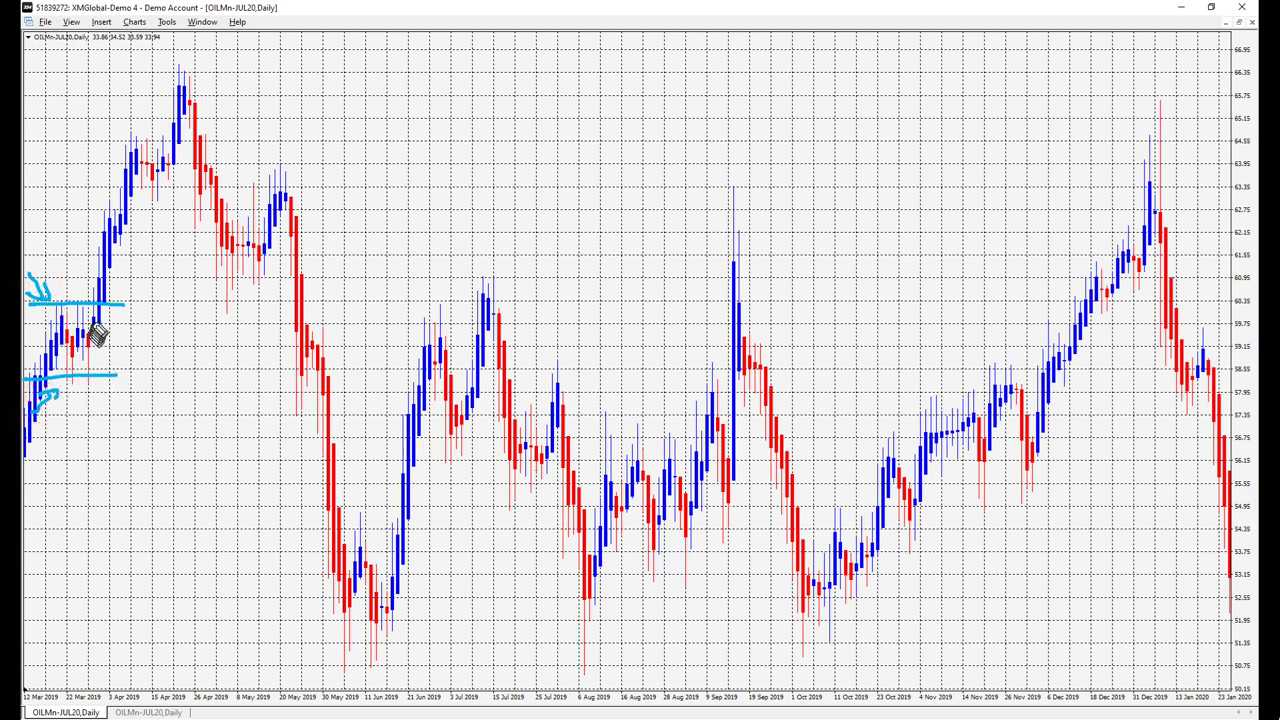
Mark the March consolidation's small candles and upward breakout with arrows, and handwrite "buy", "your price" and "close".
mouse_move(95, 315)
mouse_down()
mouse_move(86, 349)
mouse_move(94, 323)
mouse_move(120, 323)
mouse_move(114, 334)
mouse_up()
drag(68, 266, 82, 296)
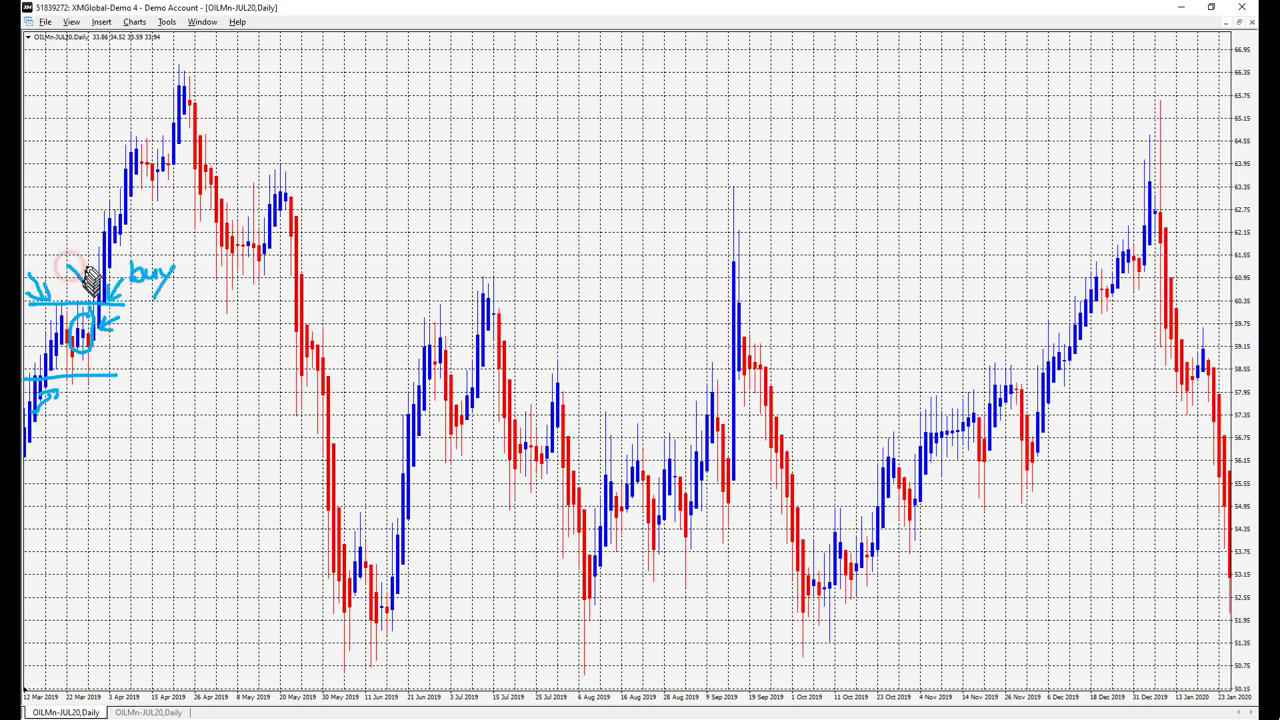
drag(32, 232, 104, 214)
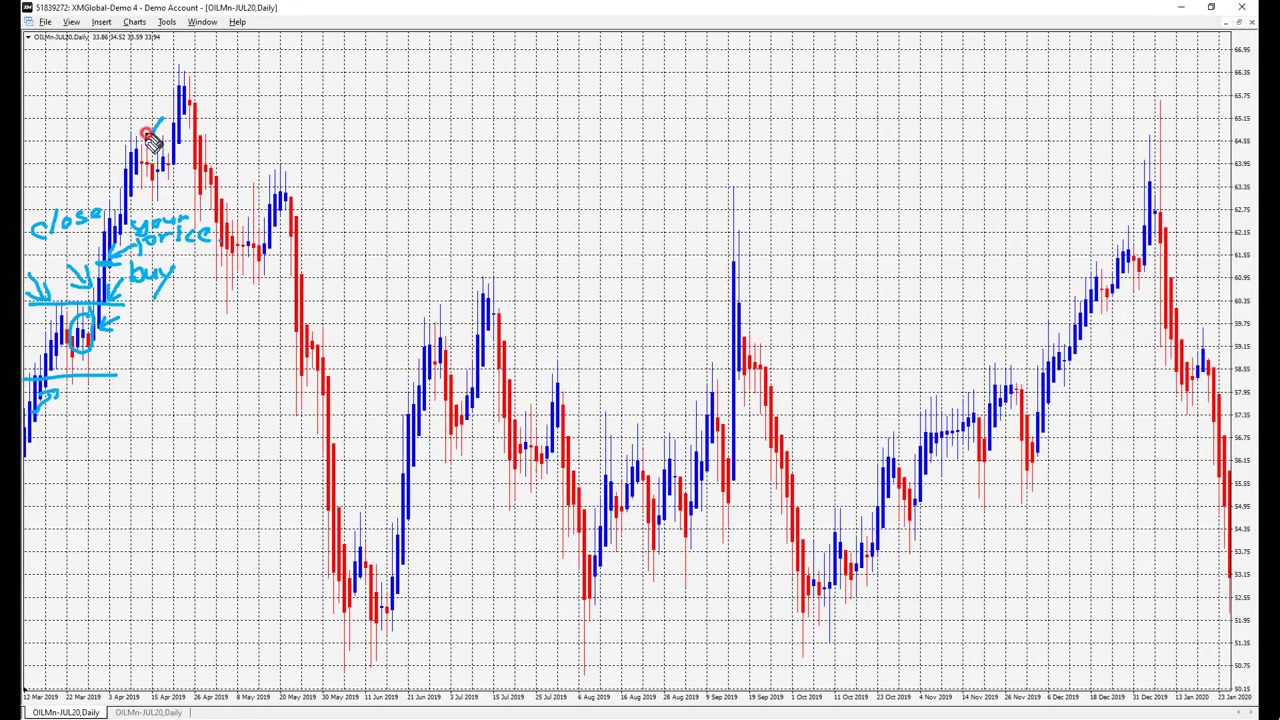
Point an arrow at the small candle following the early April 2019 rally and handwrite "close" above it.
drag(146, 134, 155, 139)
drag(104, 74, 105, 82)
mouse_move(114, 61)
mouse_down()
mouse_move(109, 81)
mouse_move(124, 68)
mouse_up()
drag(137, 61, 155, 66)
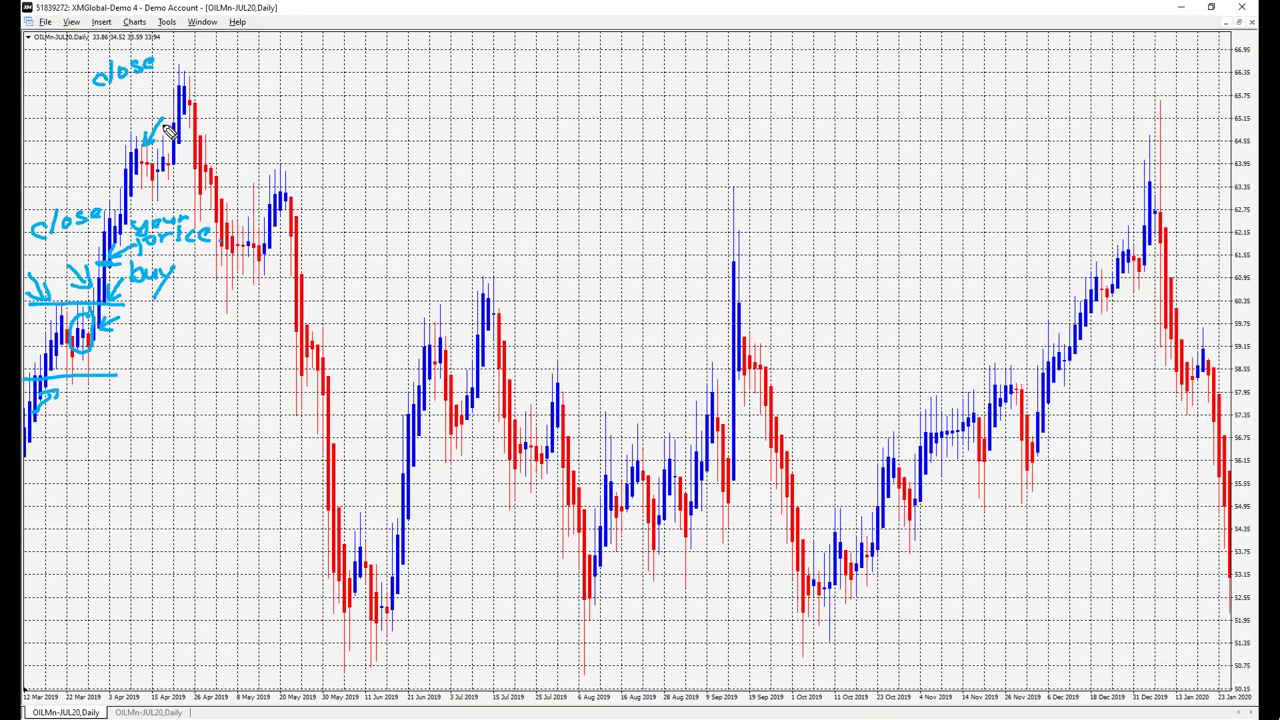
Clear the annotations and draw horizontal lines above and below the April 2019 consolidation.
key(e)
drag(106, 140, 221, 140)
drag(107, 189, 177, 189)
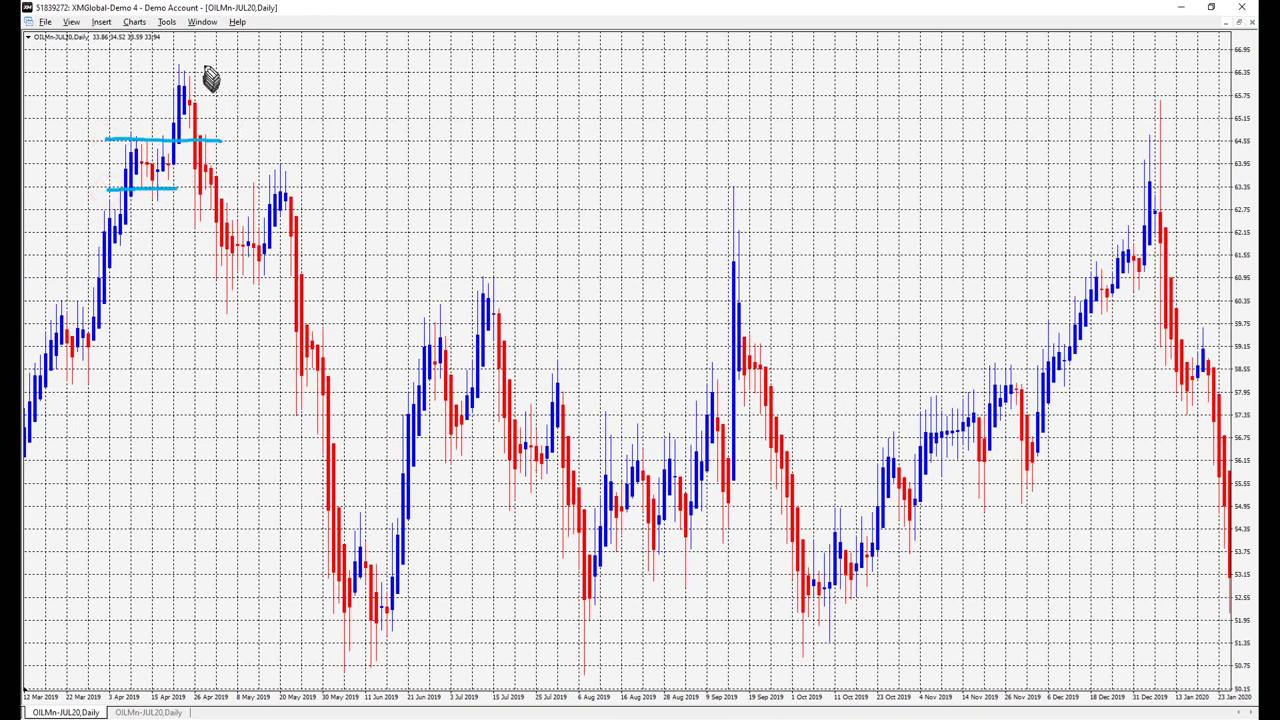
Point arrows at the two candles at the late April 2019 peak and label them "buy" and "close".
drag(203, 62, 185, 82)
drag(186, 72, 195, 79)
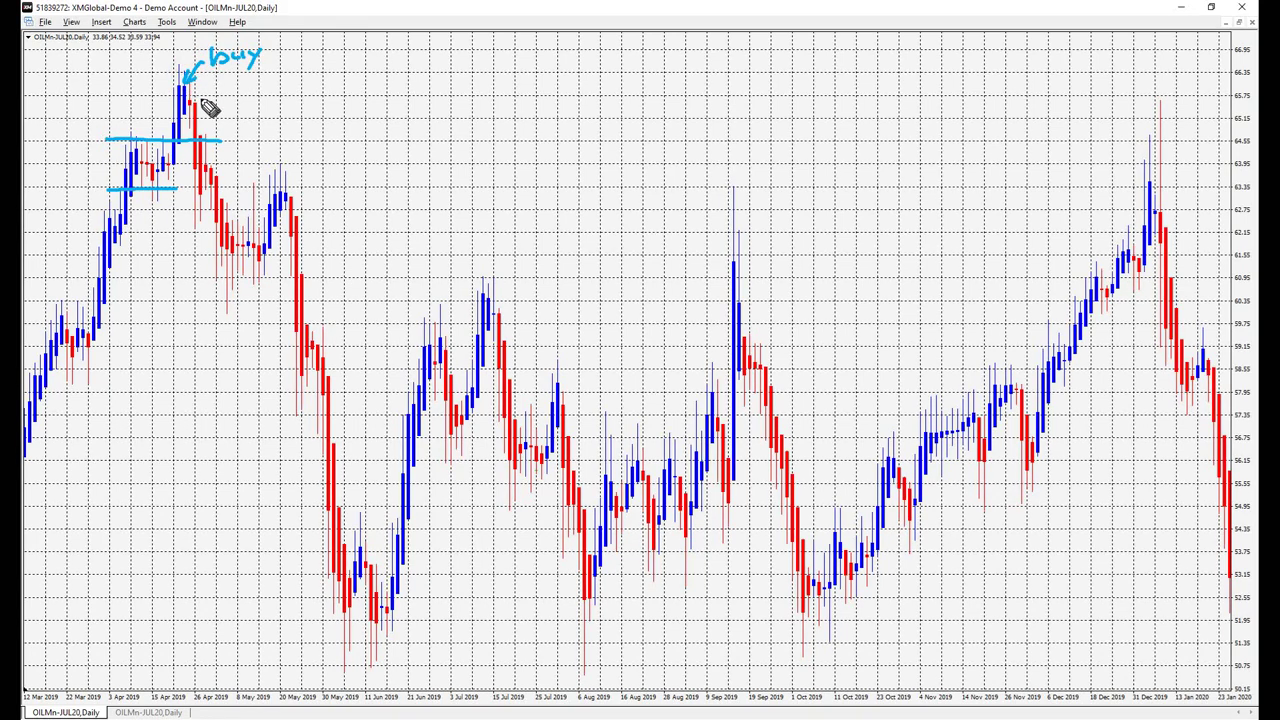
drag(212, 96, 191, 98)
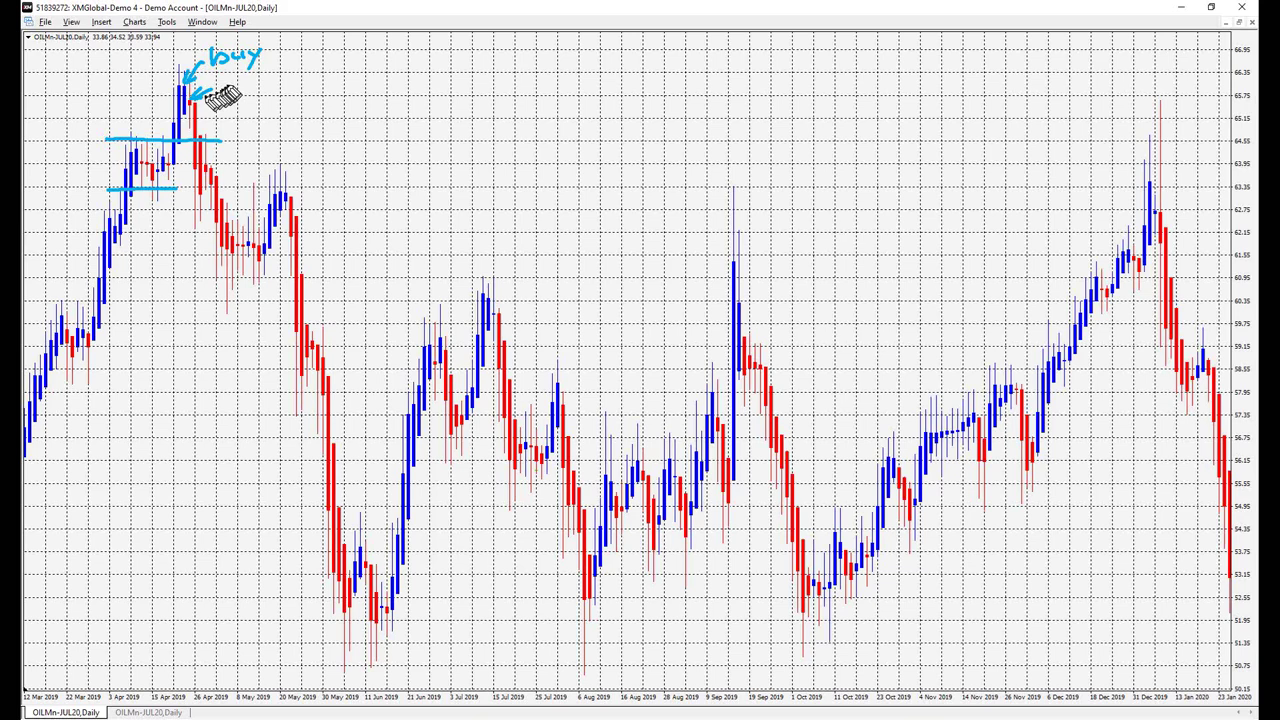
drag(222, 96, 308, 88)
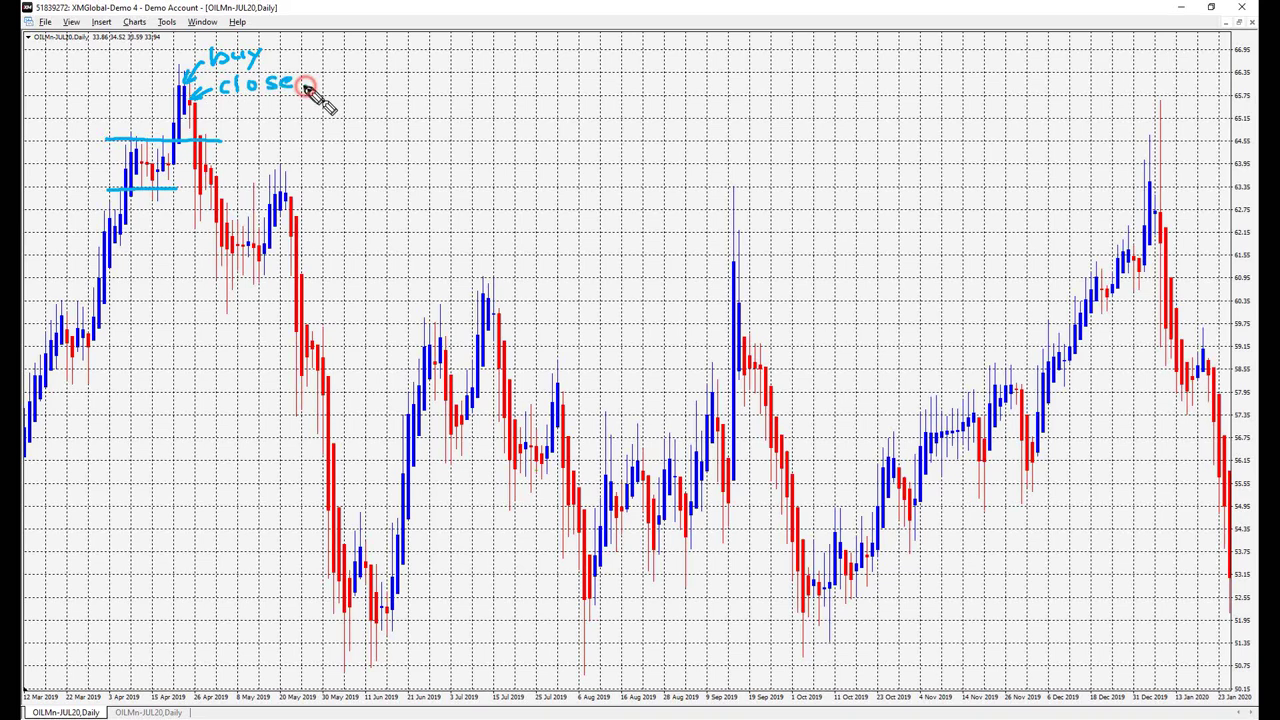
Clear the annotations, draw a line under the April consolidation, and mark the falling candles around it with arrows and a handwritten entry label.
key(e)
drag(220, 146, 209, 159)
drag(124, 192, 220, 192)
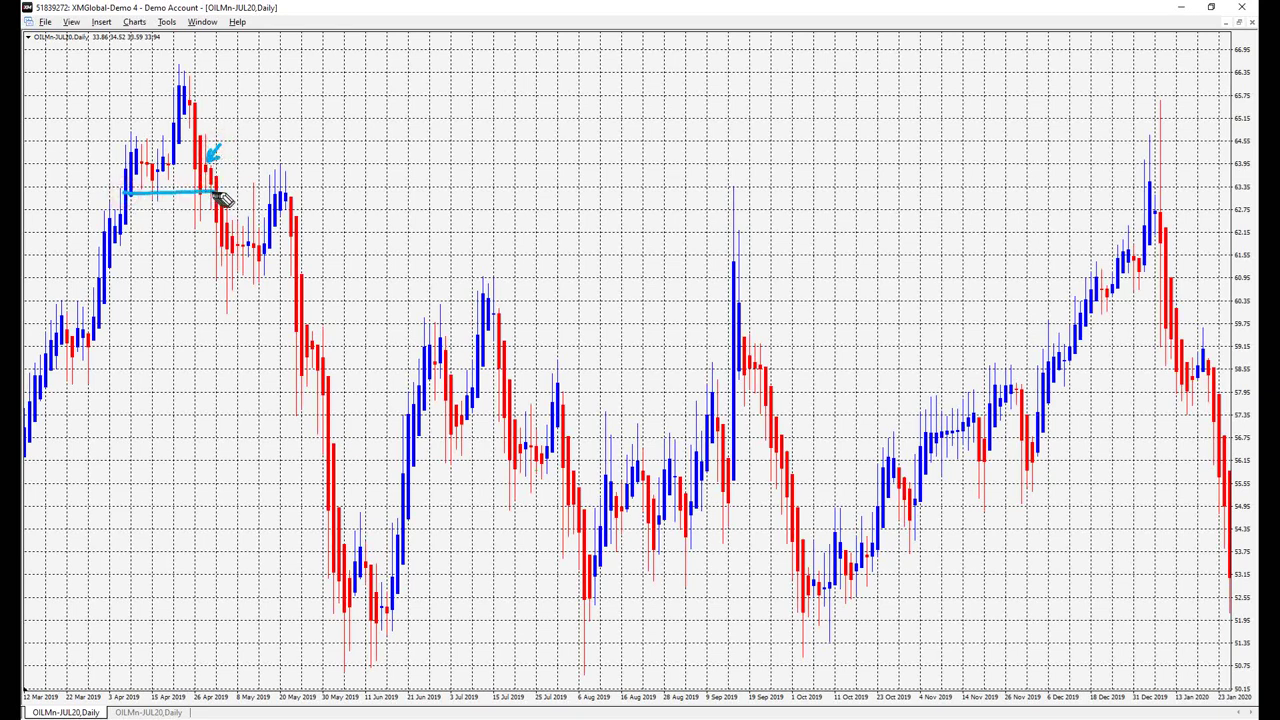
drag(242, 181, 233, 191)
drag(259, 145, 290, 168)
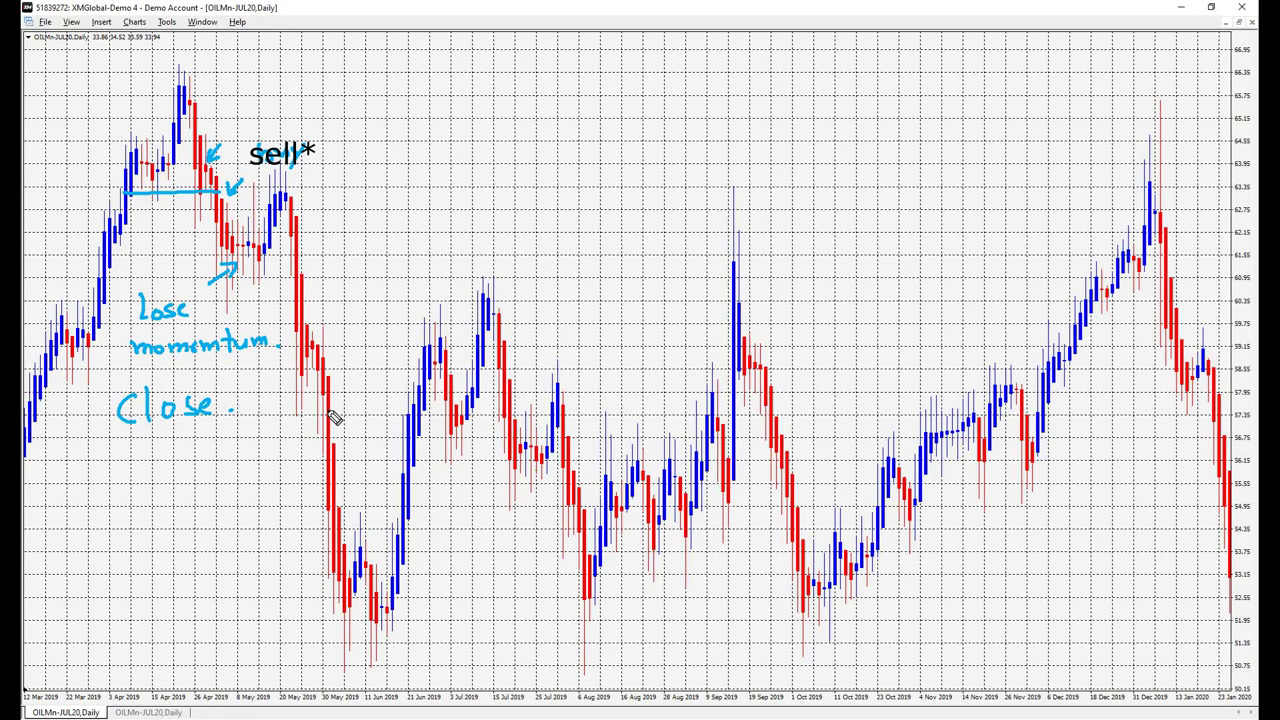
Clear the annotations and draw horizontal lines above and below the early May 2019 consolidation.
key(e)
drag(212, 223, 292, 220)
drag(198, 286, 272, 287)
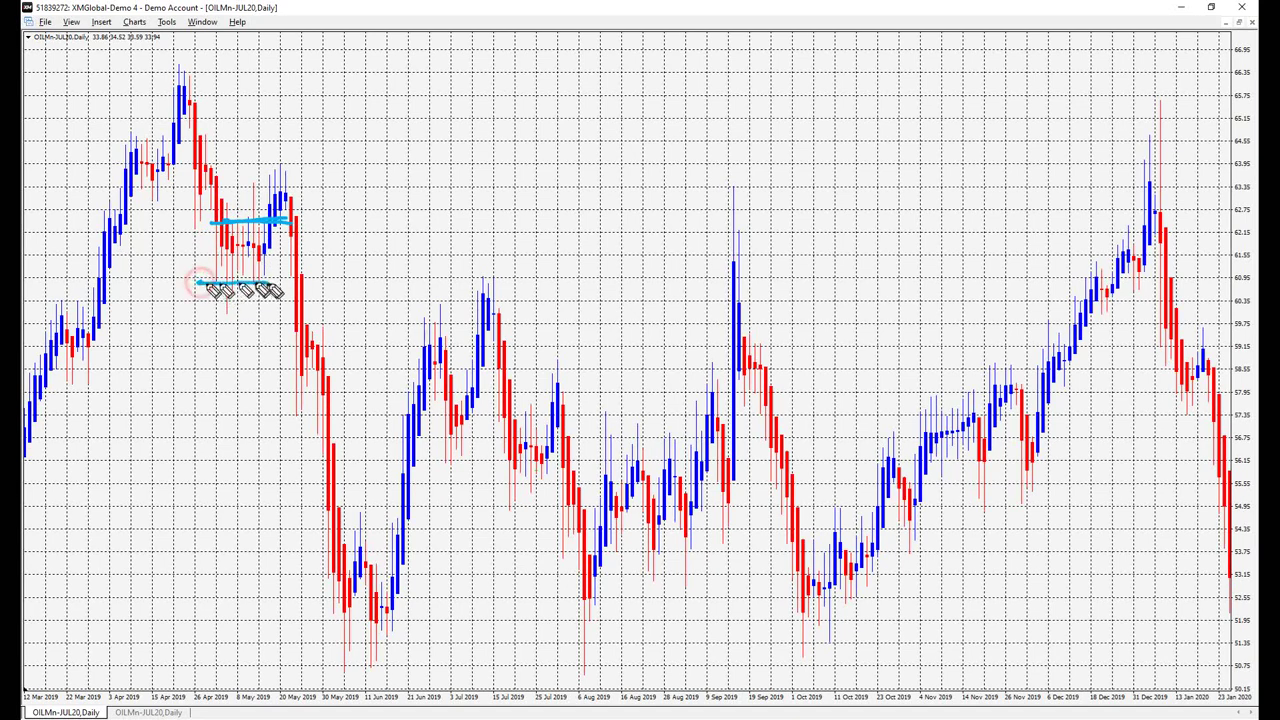
Point an arrow at the candles that break above the May 2019 range and handwrite a label beside them.
mouse_move(298, 156)
mouse_down()
mouse_move(282, 181)
mouse_move(298, 178)
mouse_up()
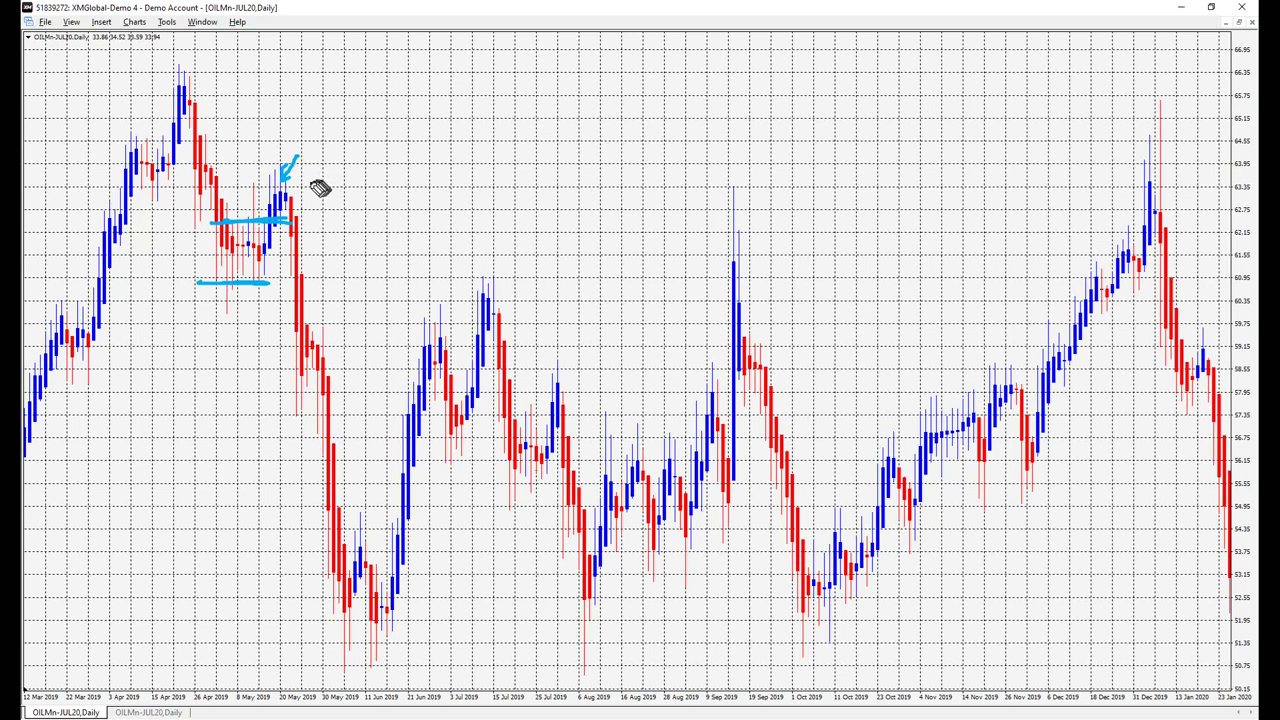
mouse_move(298, 180)
mouse_down()
mouse_move(288, 193)
mouse_move(333, 184)
mouse_up()
drag(348, 174, 381, 178)
click(388, 175)
Label the breakdown below the May 2019 range "short" and the first recovery candle at the trough "close", with arrows.
mouse_move(358, 240)
mouse_down()
mouse_move(309, 177)
mouse_move(243, 298)
mouse_move(306, 280)
mouse_move(316, 317)
mouse_up()
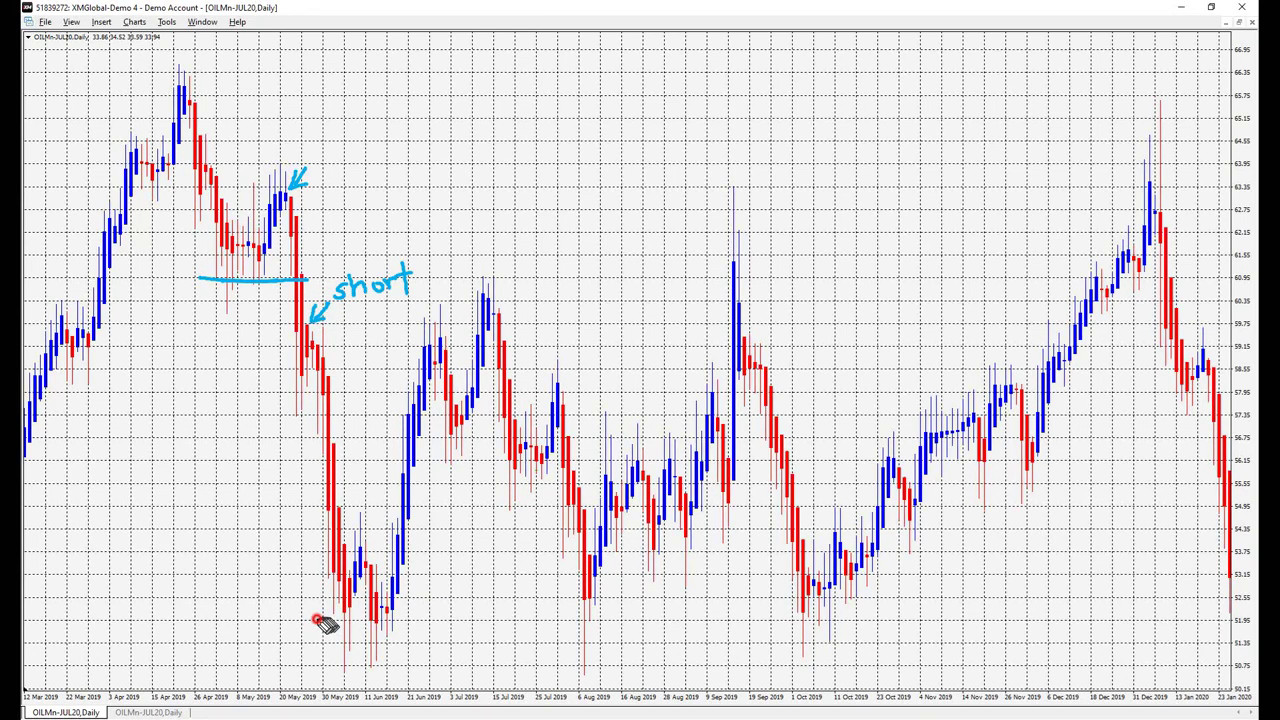
drag(258, 625, 338, 630)
drag(303, 612, 352, 594)
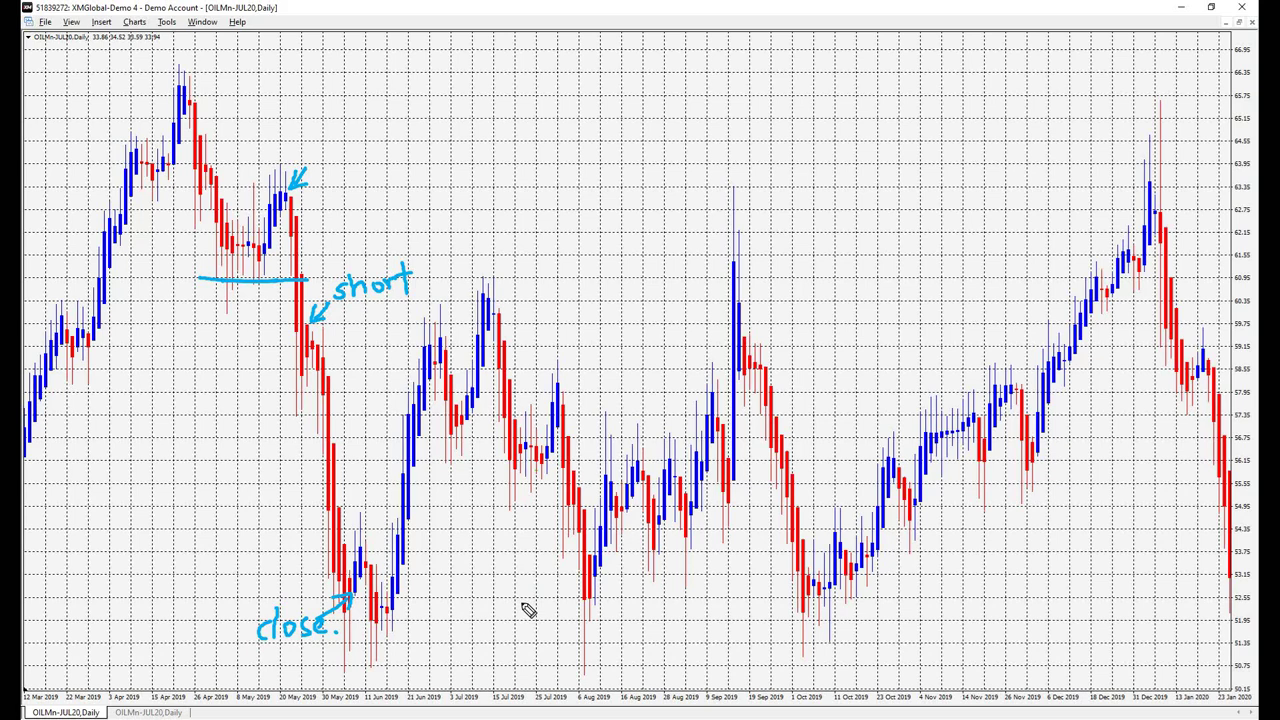
Clear the annotations and draw horizontal lines above and below the June 2019 bottom range.
key(e)
drag(320, 533, 424, 535)
drag(323, 652, 411, 652)
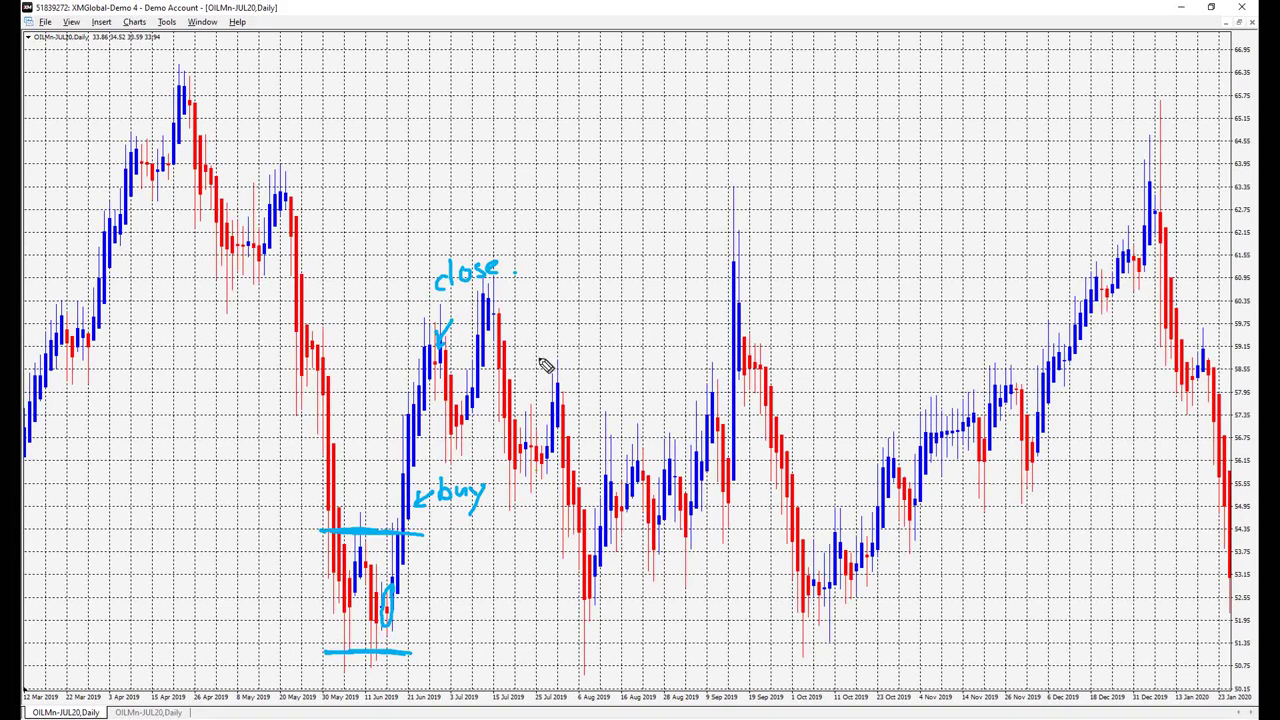
Clear the annotations and cross out the two July 2019 pullbacks as setups to skip.
key(e)
mouse_move(432, 459)
mouse_down()
mouse_move(486, 459)
mouse_move(472, 471)
mouse_up()
drag(476, 437, 437, 479)
drag(534, 412, 550, 436)
drag(549, 413, 534, 430)
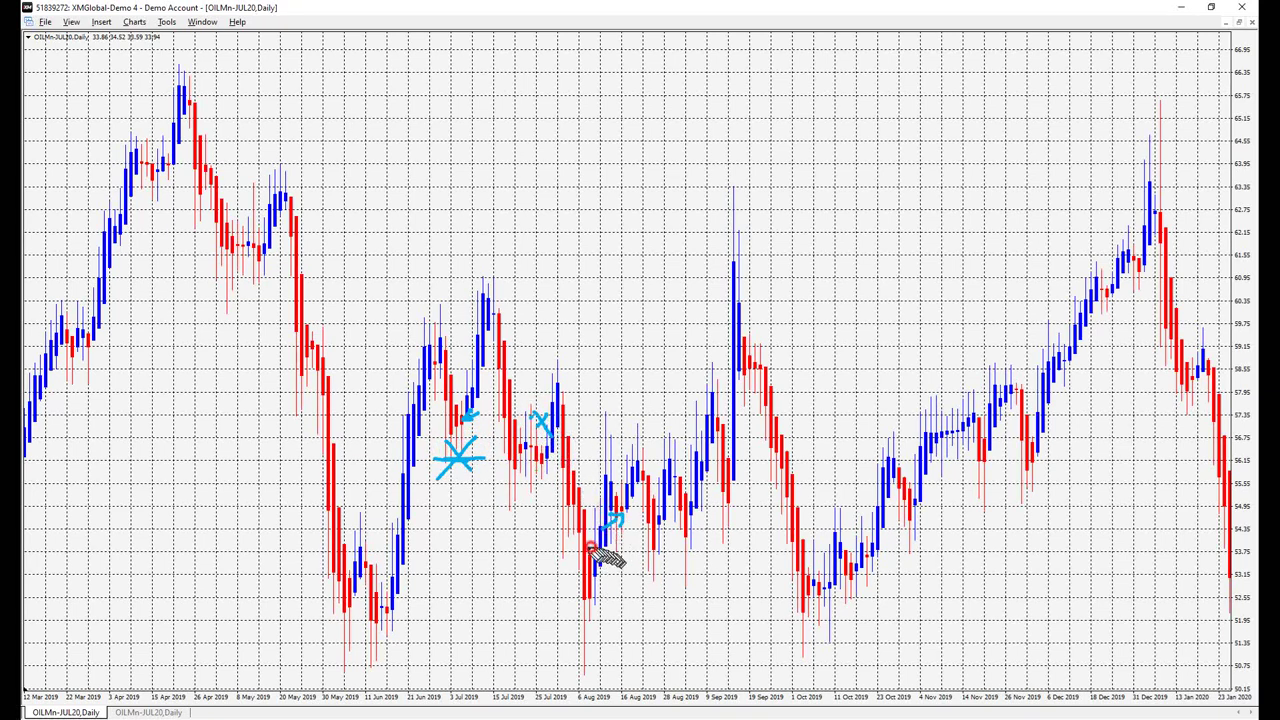
Bound the August to September 2019 range with two lines and handwrite "buy", "close" and "loss little" around the spike.
drag(588, 550, 760, 553)
drag(595, 428, 738, 436)
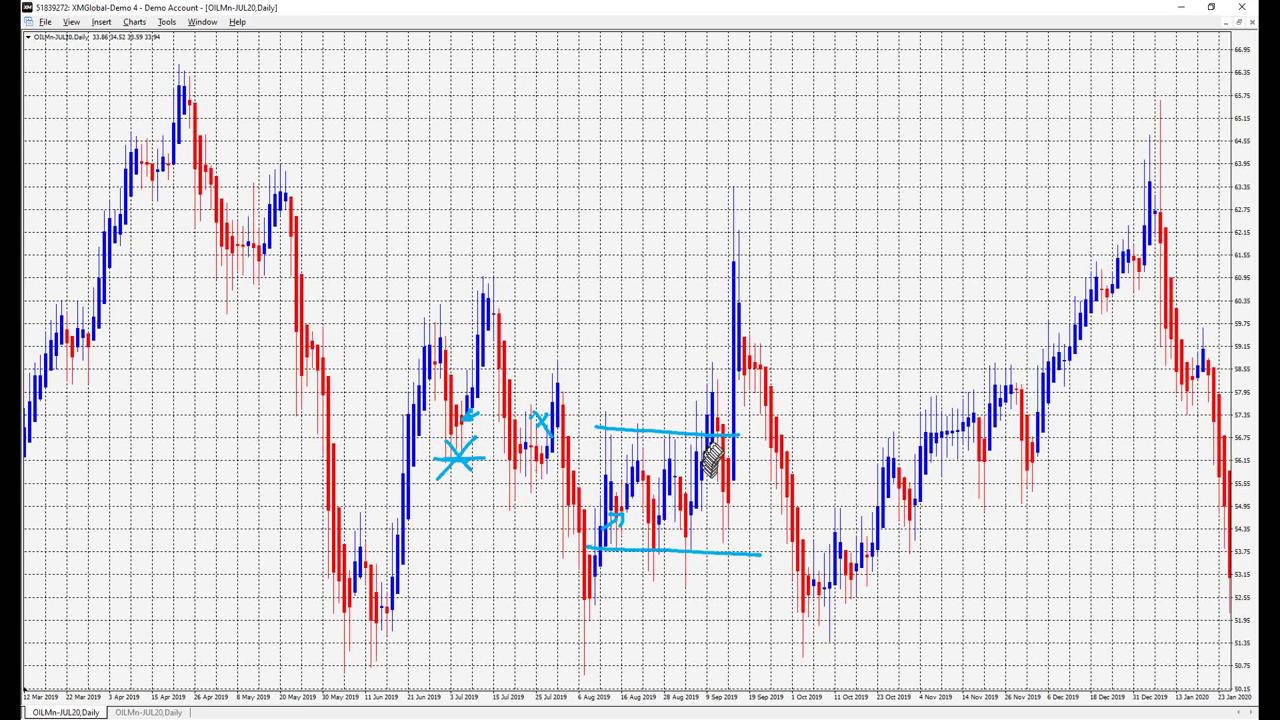
drag(632, 288, 672, 312)
mouse_move(768, 316)
mouse_down()
mouse_move(746, 324)
mouse_move(820, 312)
mouse_move(840, 348)
mouse_move(878, 368)
mouse_up()
click(881, 372)
Point an arrow at the small candles after the September spike, underline them, and label the drop "short" and its trough "close".
drag(780, 348, 766, 358)
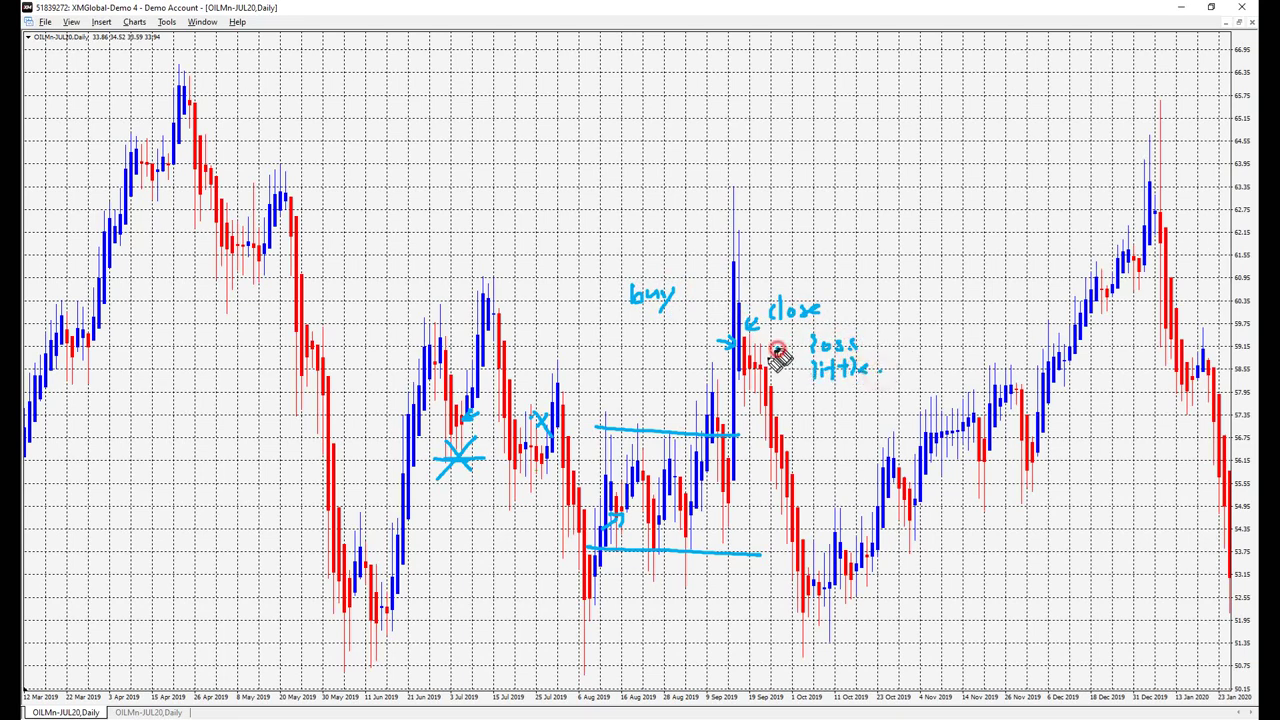
mouse_move(728, 407)
mouse_down()
mouse_move(829, 417)
mouse_move(862, 404)
mouse_up()
drag(786, 612, 812, 594)
Draw lines above and below the October 2019 range and handwrite trade labels around its upward breakout.
mouse_move(735, 612)
mouse_down()
mouse_move(803, 622)
mouse_move(872, 602)
mouse_up()
drag(815, 508, 895, 508)
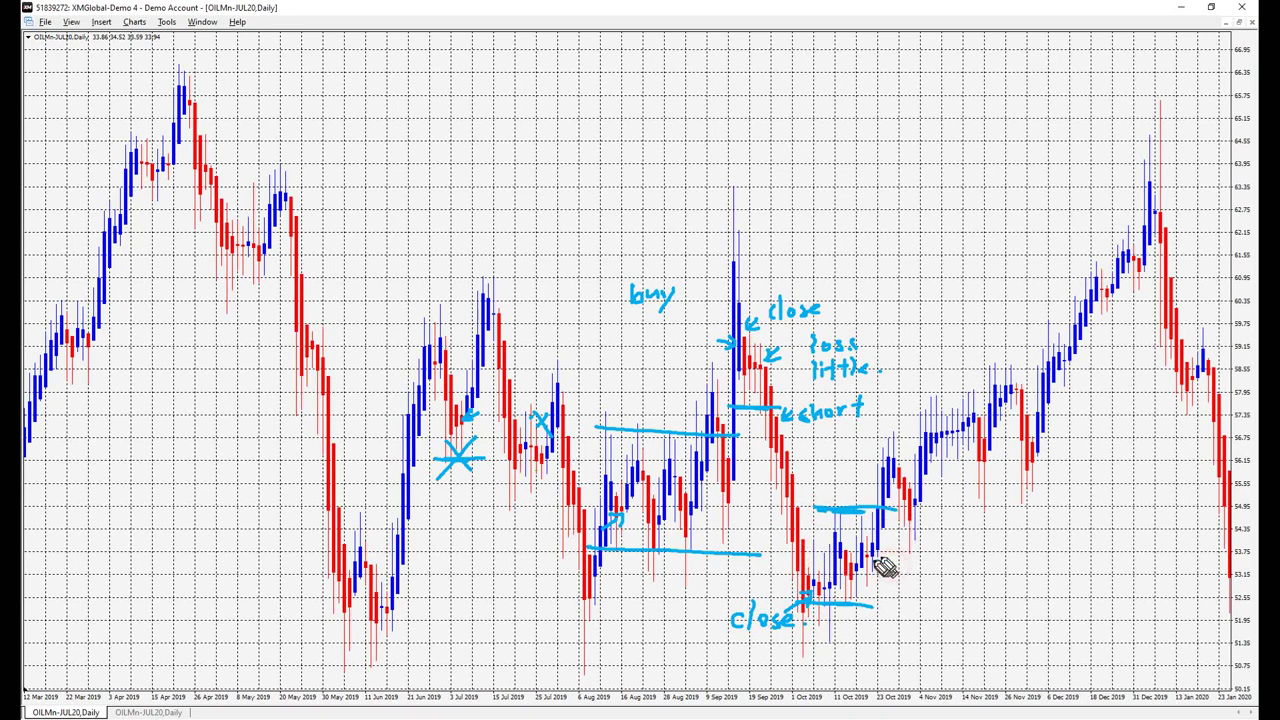
mouse_move(862, 456)
mouse_down()
mouse_move(883, 462)
mouse_move(873, 469)
mouse_up()
mouse_move(818, 433)
mouse_down()
mouse_move(822, 449)
mouse_move(840, 448)
mouse_up()
mouse_move(843, 439)
mouse_down()
mouse_move(842, 455)
mouse_move(903, 460)
mouse_up()
drag(900, 405, 955, 393)
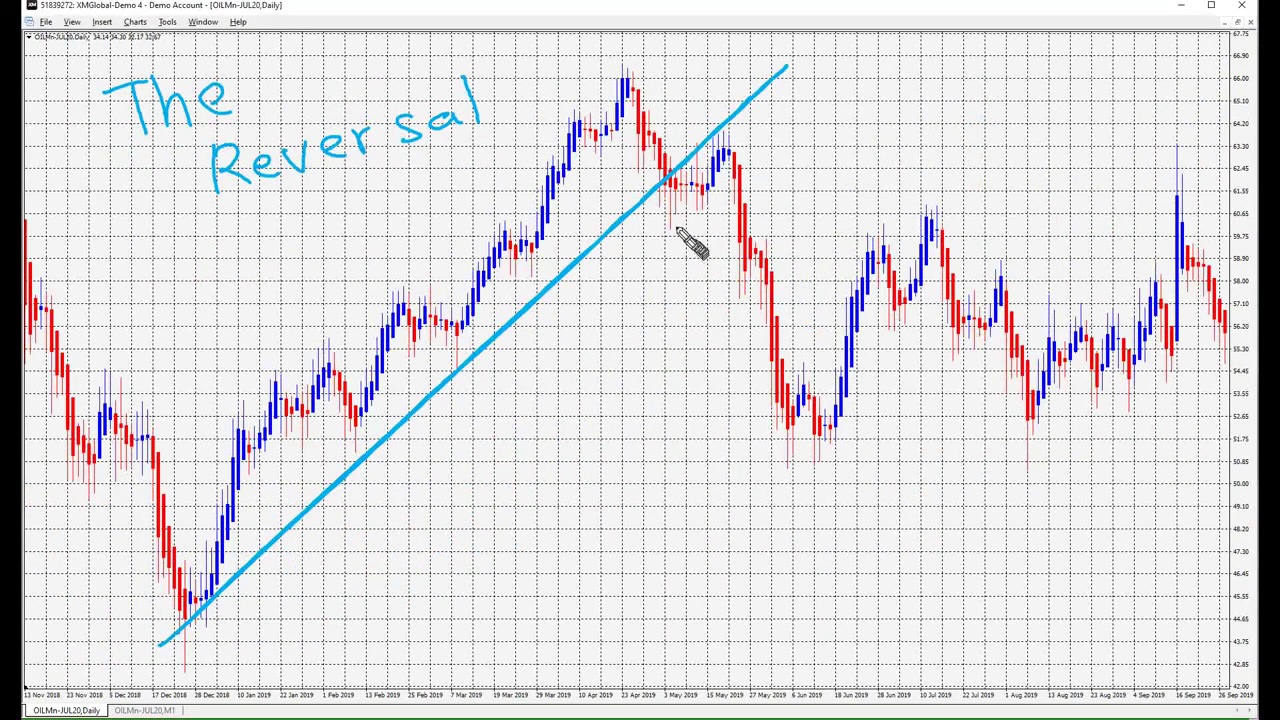
Mark the early May 2019 break below the rising trend line on the "The Reversal" chart.
mouse_move(655, 222)
mouse_down()
mouse_move(700, 257)
mouse_move(724, 250)
mouse_up()
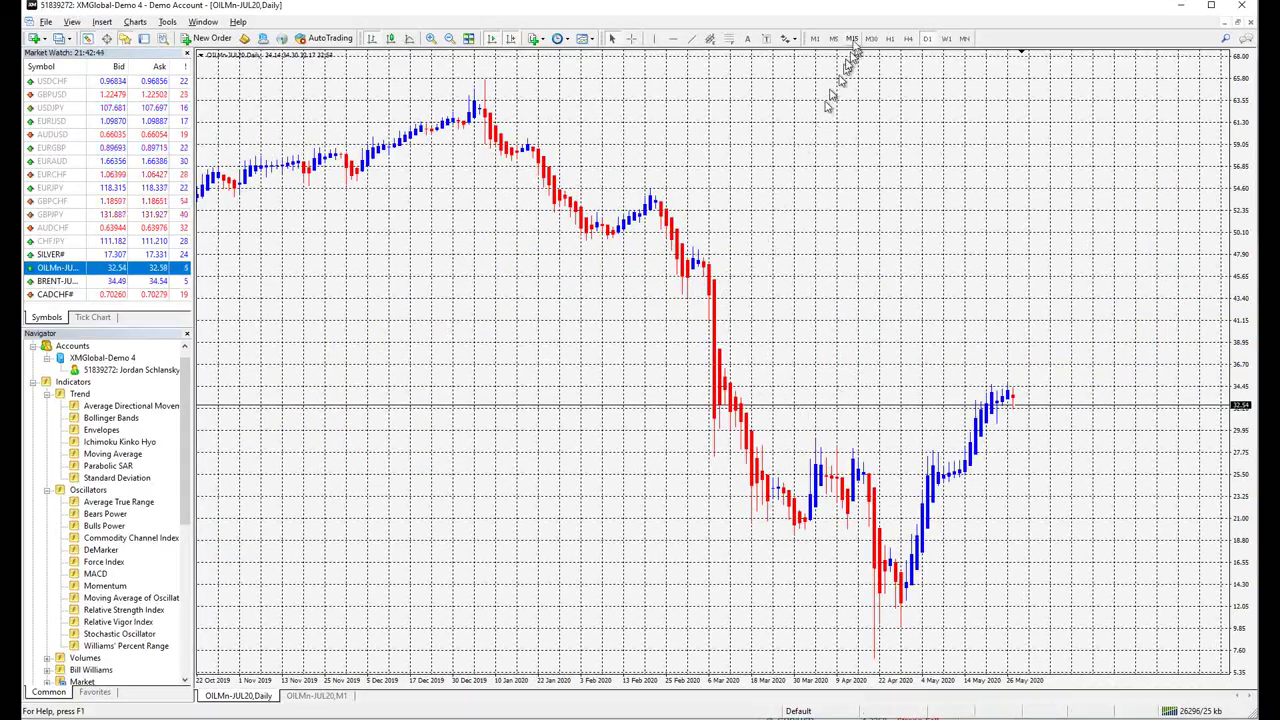
View the oil chart on the M1, M5, M15, M30, H1, H4 and D1 timeframes in turn.
click(816, 38)
click(837, 39)
click(852, 38)
click(871, 38)
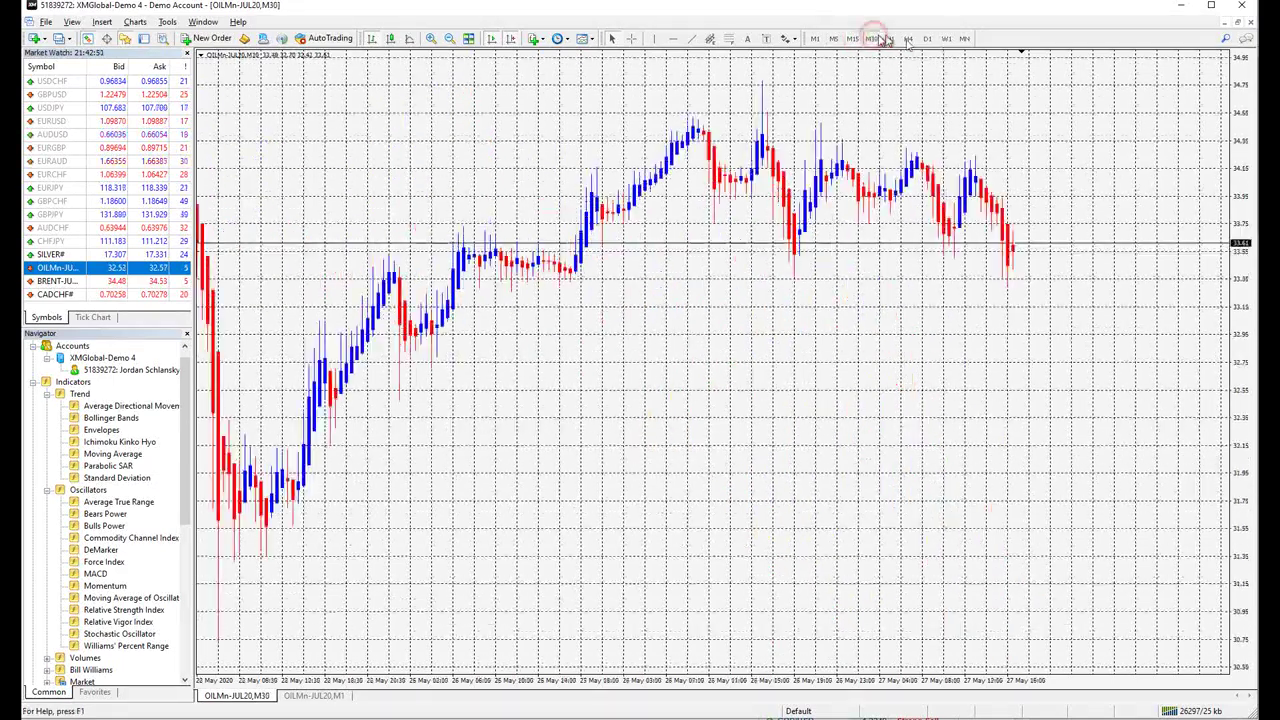
click(889, 38)
click(908, 38)
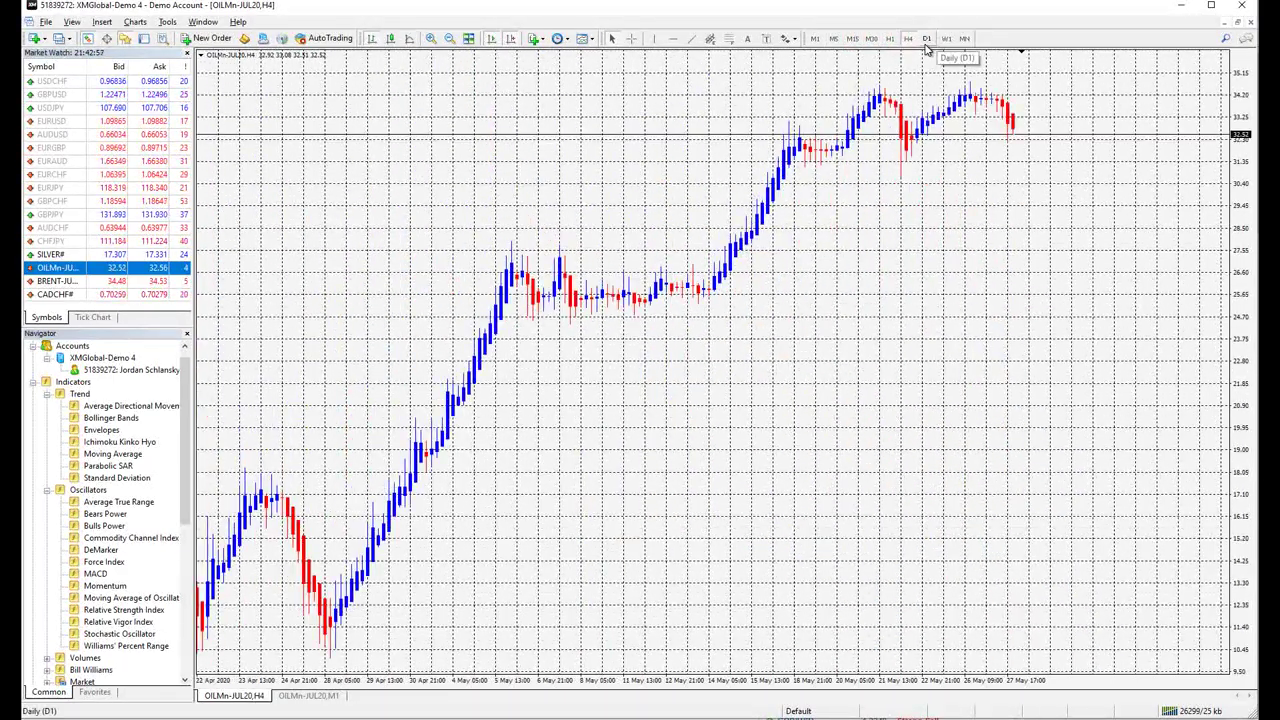
click(927, 38)
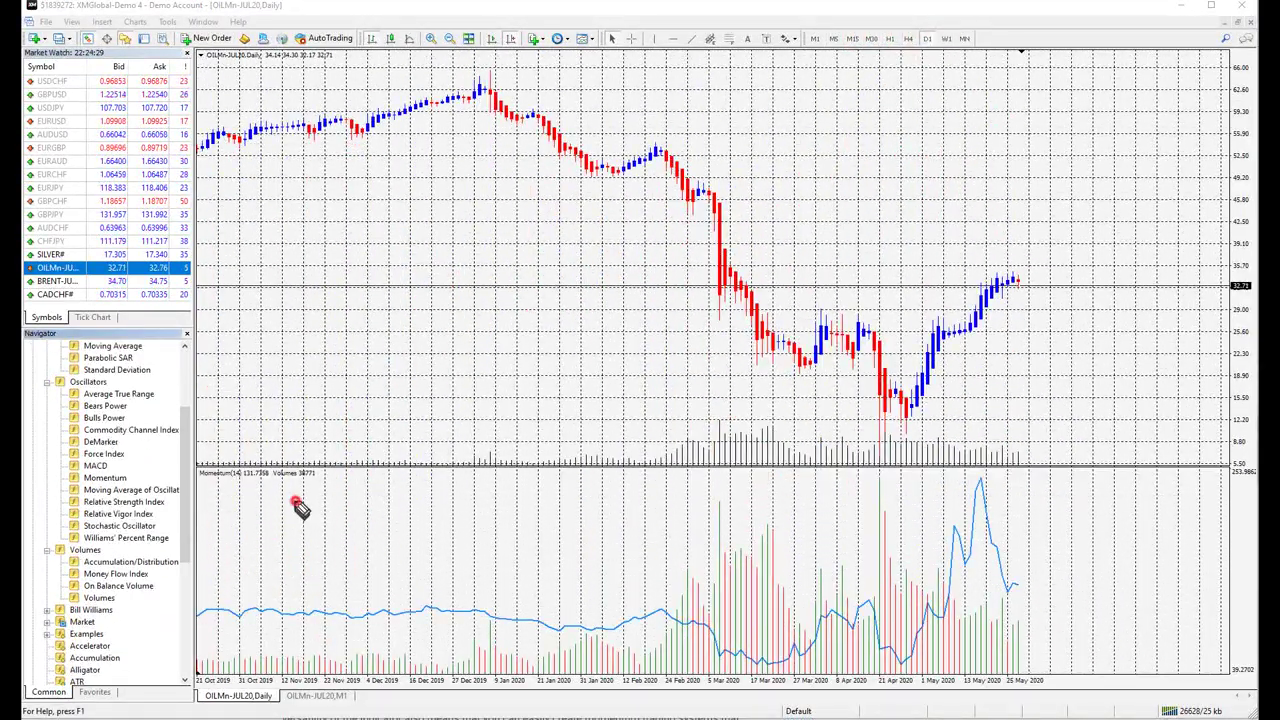
Handwrite "momentum + volume" over the indicator window below the daily chart.
drag(296, 503, 494, 510)
mouse_move(388, 542)
mouse_down()
mouse_move(414, 542)
mouse_move(401, 553)
mouse_up()
mouse_move(306, 574)
mouse_down()
mouse_move(334, 600)
mouse_move(363, 586)
mouse_move(457, 591)
mouse_up()
click(481, 588)
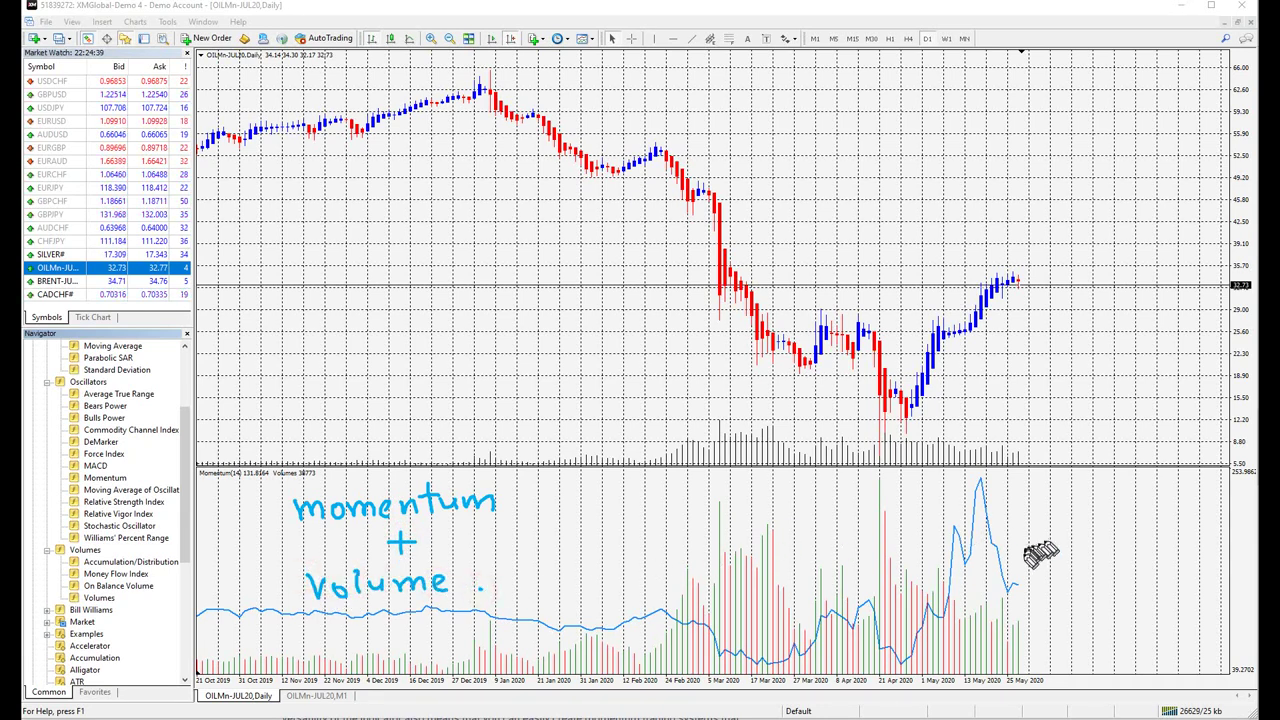